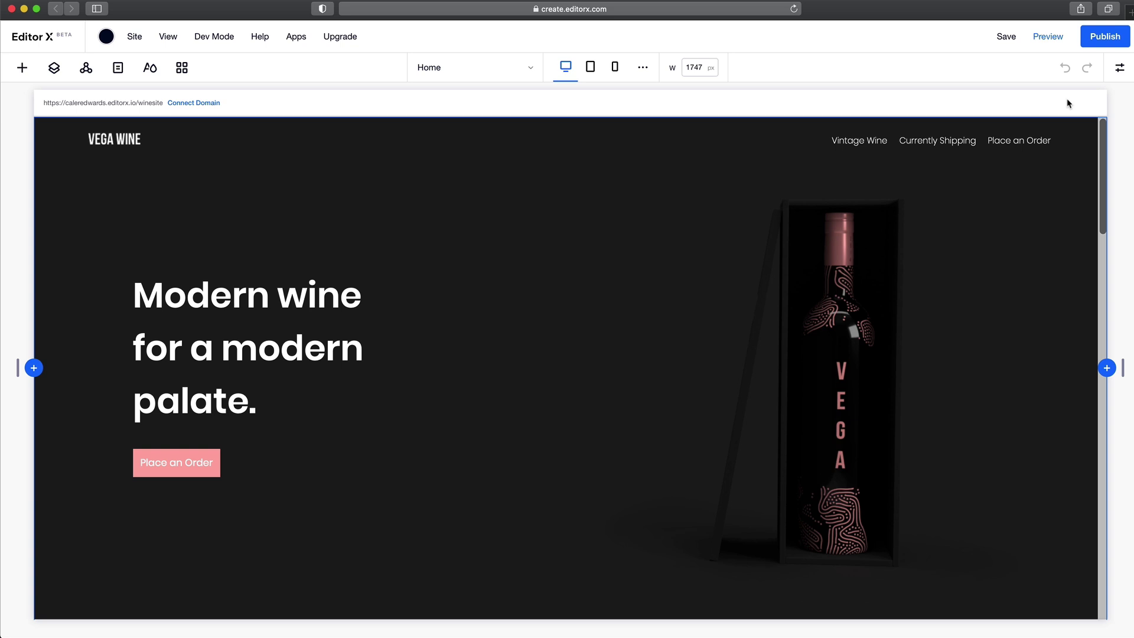
Step: Review the wine site's home page from the hero section through the 2014 vintage and pre-order sections
{"action": "scroll", "coordinate": [1064, 146], "scroll_direction": "down", "scroll_amount": 3}
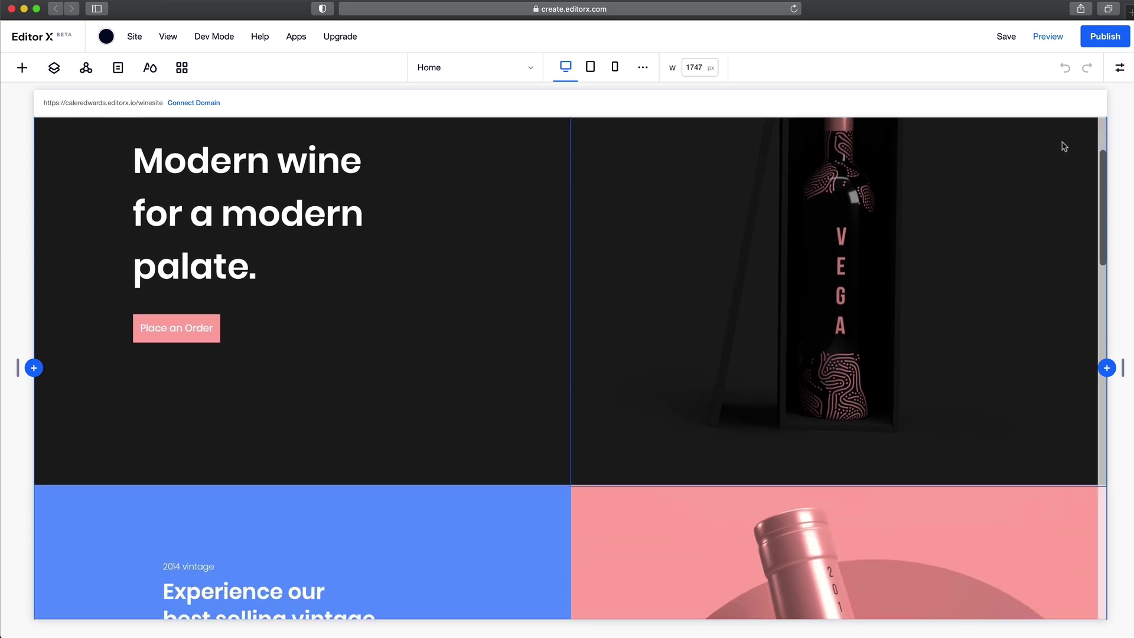
{"action": "scroll", "coordinate": [1065, 147], "scroll_direction": "down", "scroll_amount": 5}
{"action": "scroll", "coordinate": [1065, 147], "scroll_direction": "down", "scroll_amount": 3}
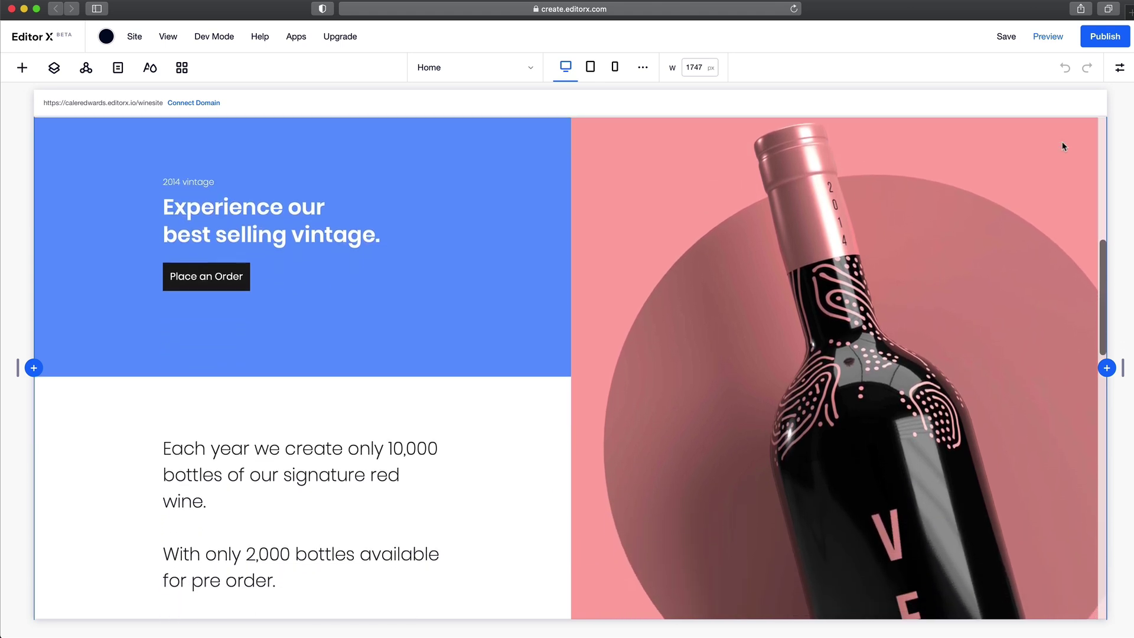
{"action": "scroll", "coordinate": [1065, 147], "scroll_direction": "down", "scroll_amount": 1}
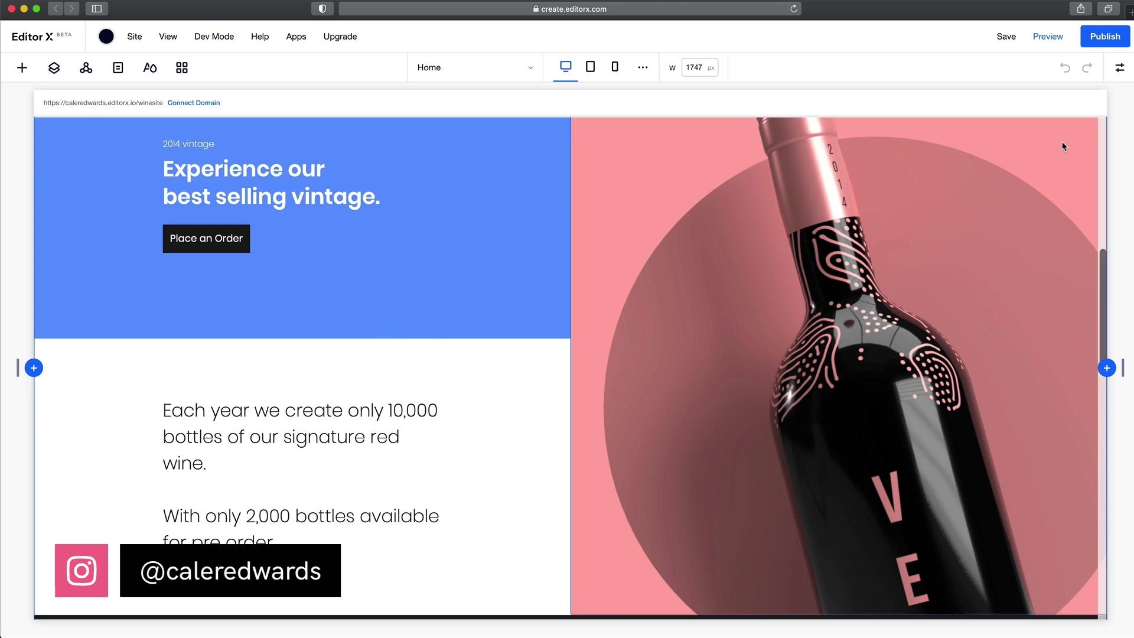
{"action": "scroll", "coordinate": [1065, 146], "scroll_direction": "up", "scroll_amount": 3}
{"action": "scroll", "coordinate": [1065, 147], "scroll_direction": "up", "scroll_amount": 7}
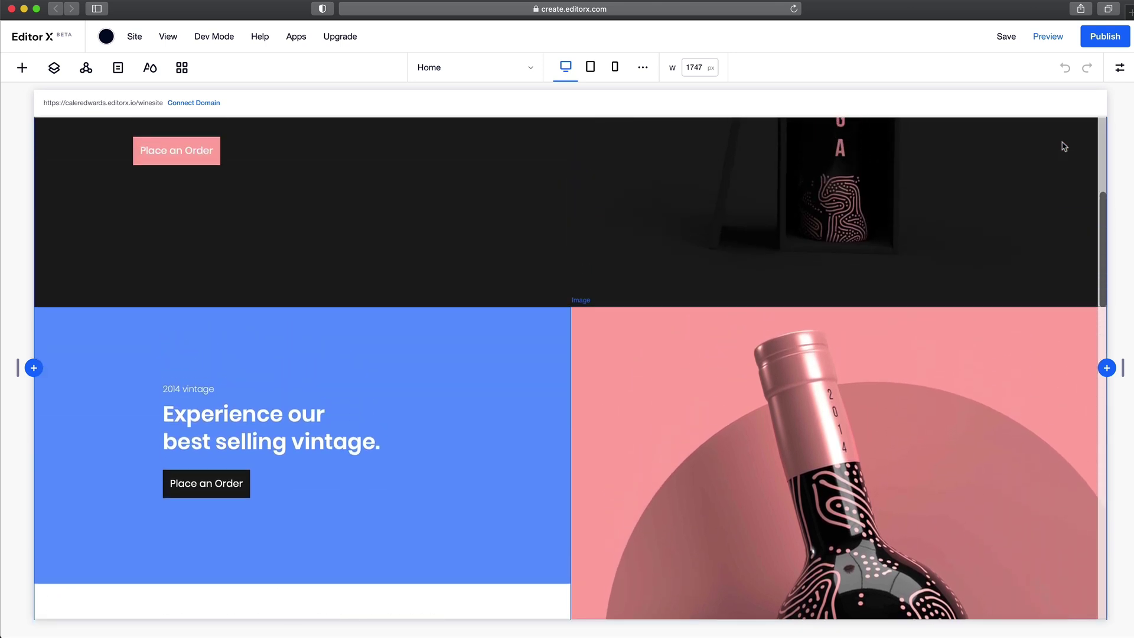
{"action": "scroll", "coordinate": [1064, 147], "scroll_direction": "up", "scroll_amount": 2}
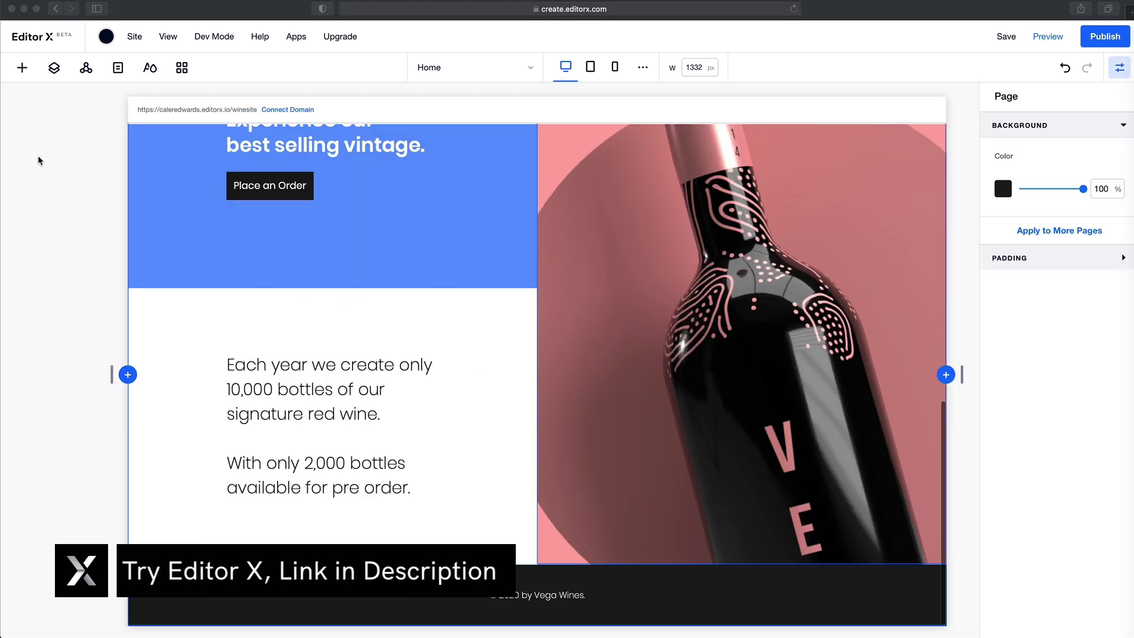
Step: Add the preset repeater section with a short title, three image items and a View More button to the page
{"action": "left_click", "coordinate": [21, 69]}
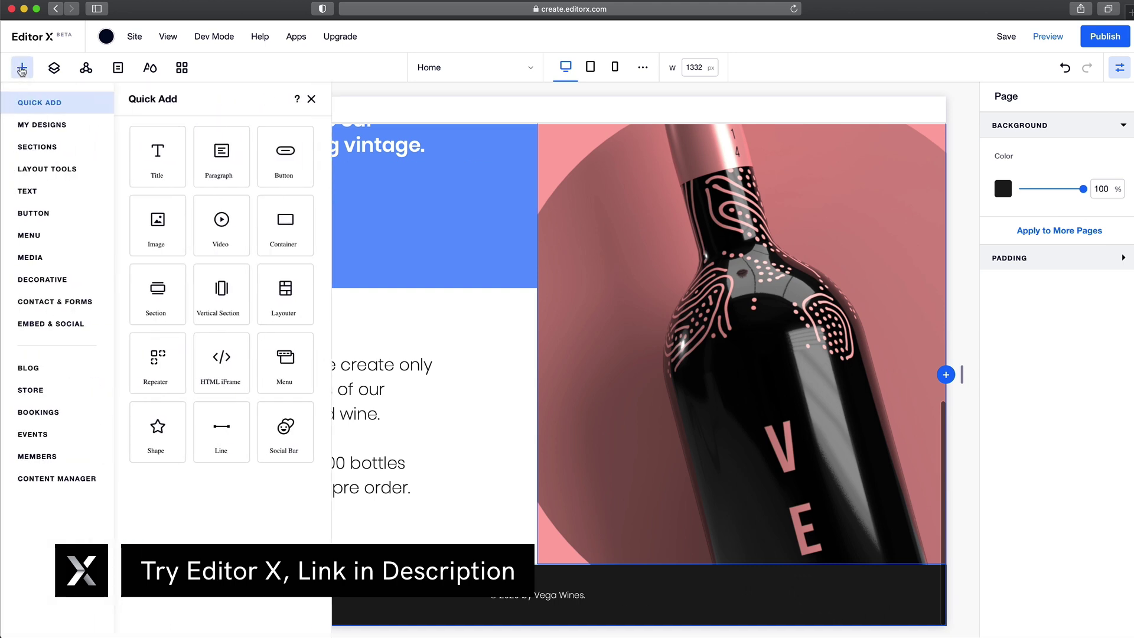
{"action": "left_click", "coordinate": [68, 171]}
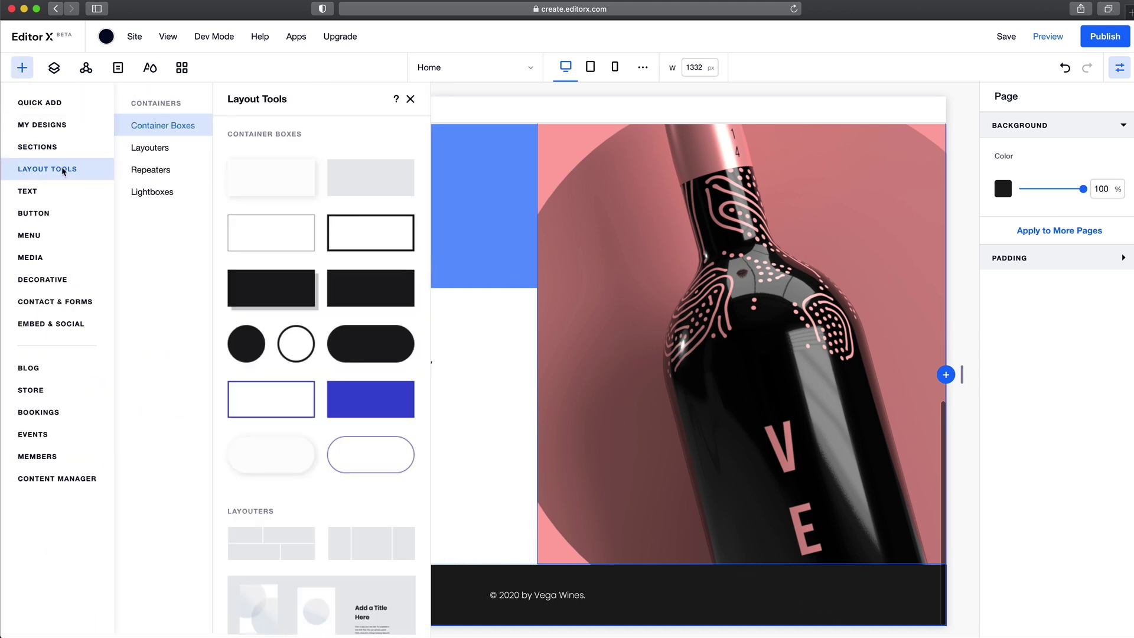
{"action": "left_click", "coordinate": [145, 171]}
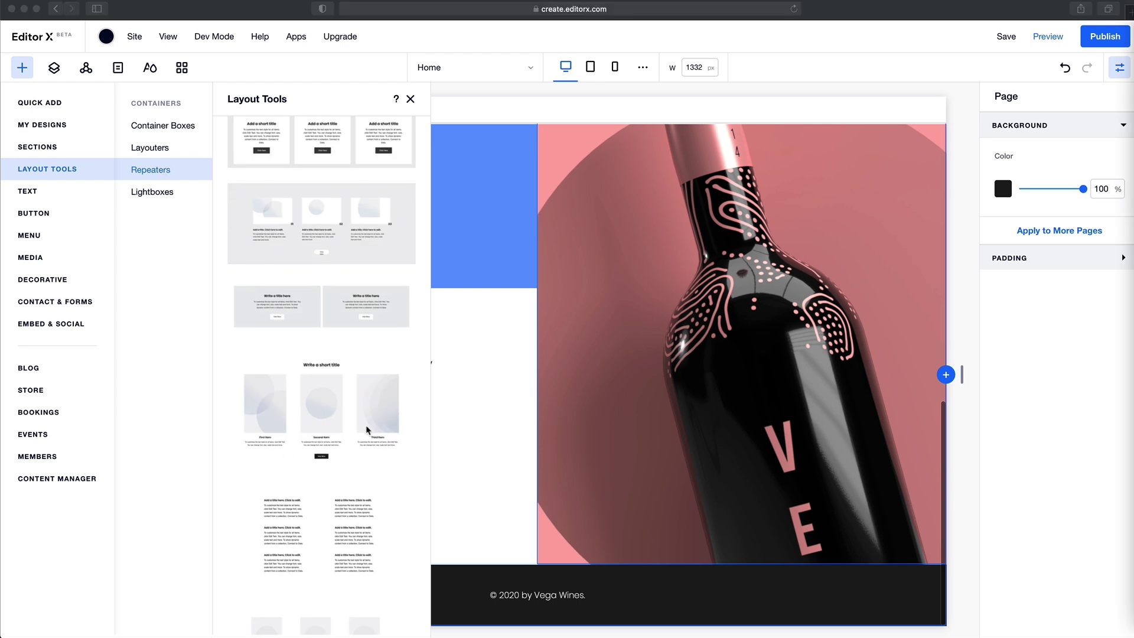
{"action": "left_click", "coordinate": [309, 413]}
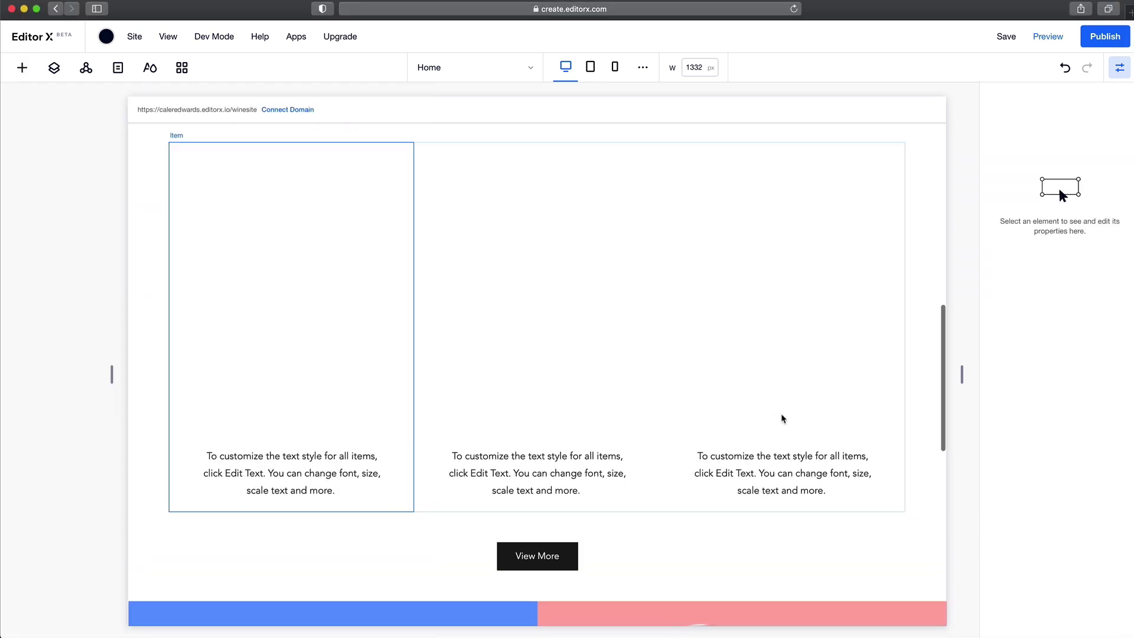
Step: Move the new repeater section down below the section with the pre-order text and bottle image
{"action": "left_click", "coordinate": [698, 206]}
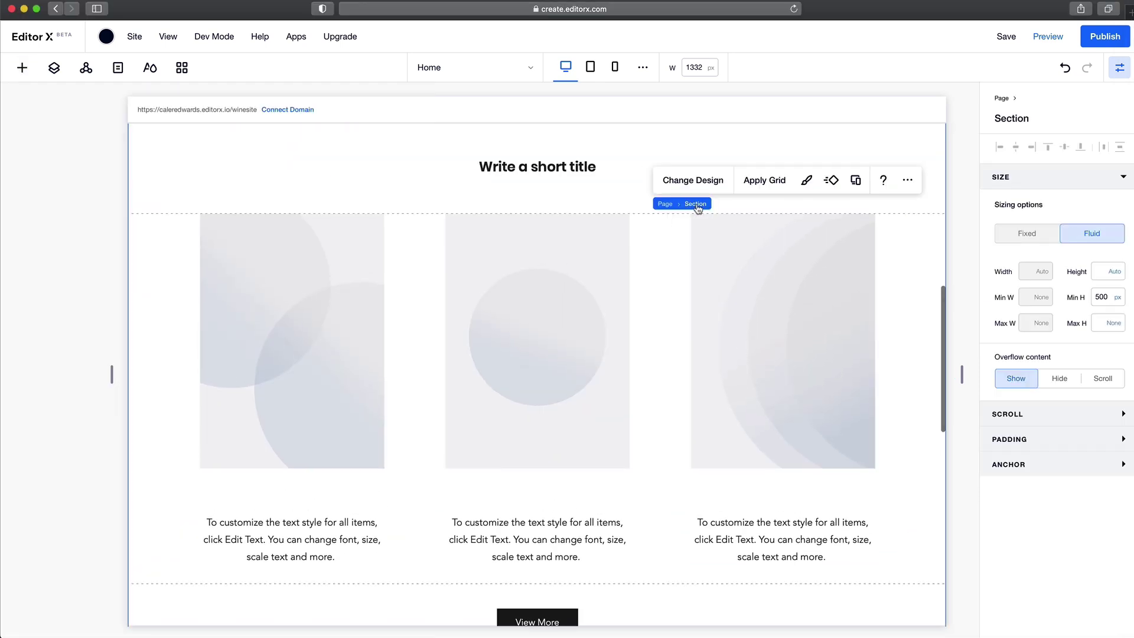
{"action": "left_click", "coordinate": [907, 180]}
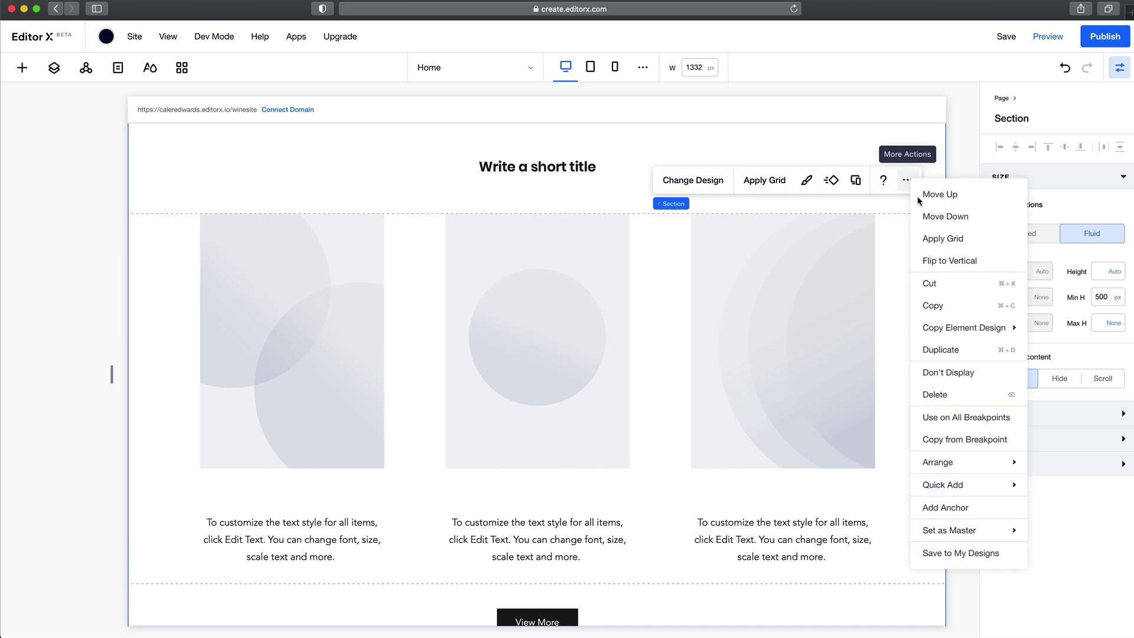
{"action": "left_click", "coordinate": [939, 218]}
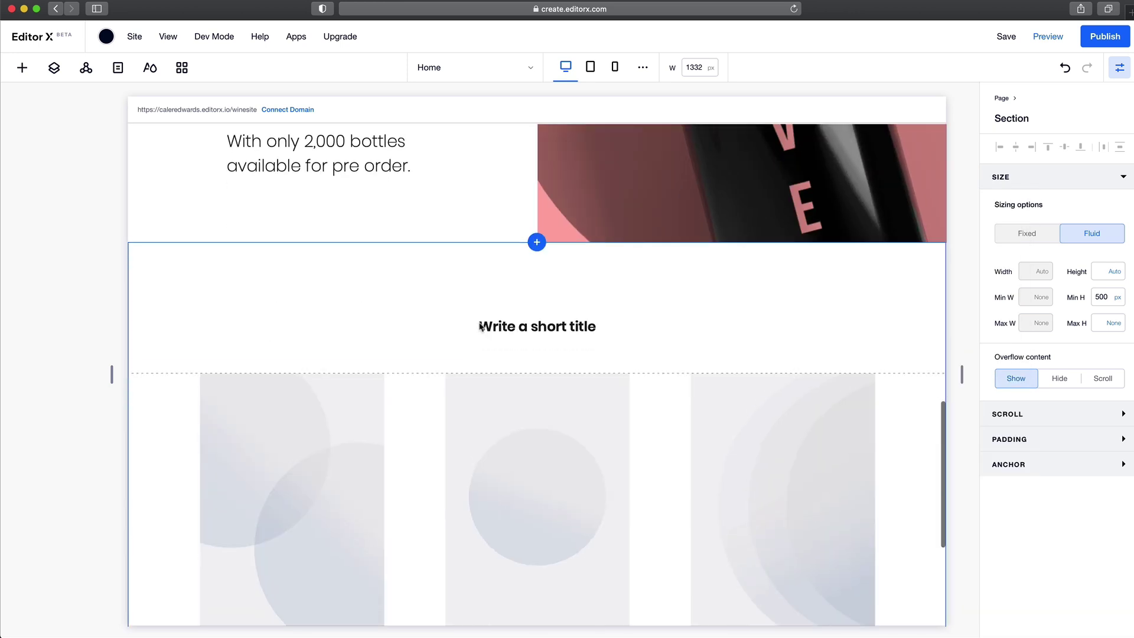
Step: Check the repeater's responsive layout by narrowing the canvas to 372 px, and widen it again to 1158 px
{"action": "scroll", "coordinate": [669, 282], "scroll_direction": "up", "scroll_amount": 2}
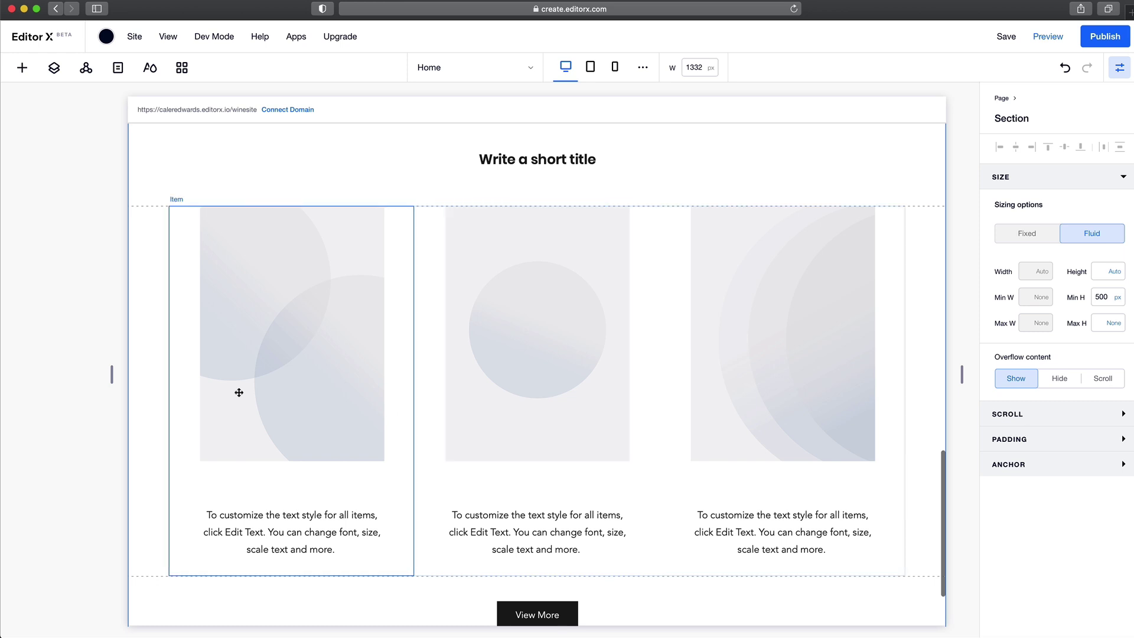
{"action": "left_click_drag", "start_coordinate": [112, 375], "coordinate": [439, 375]}
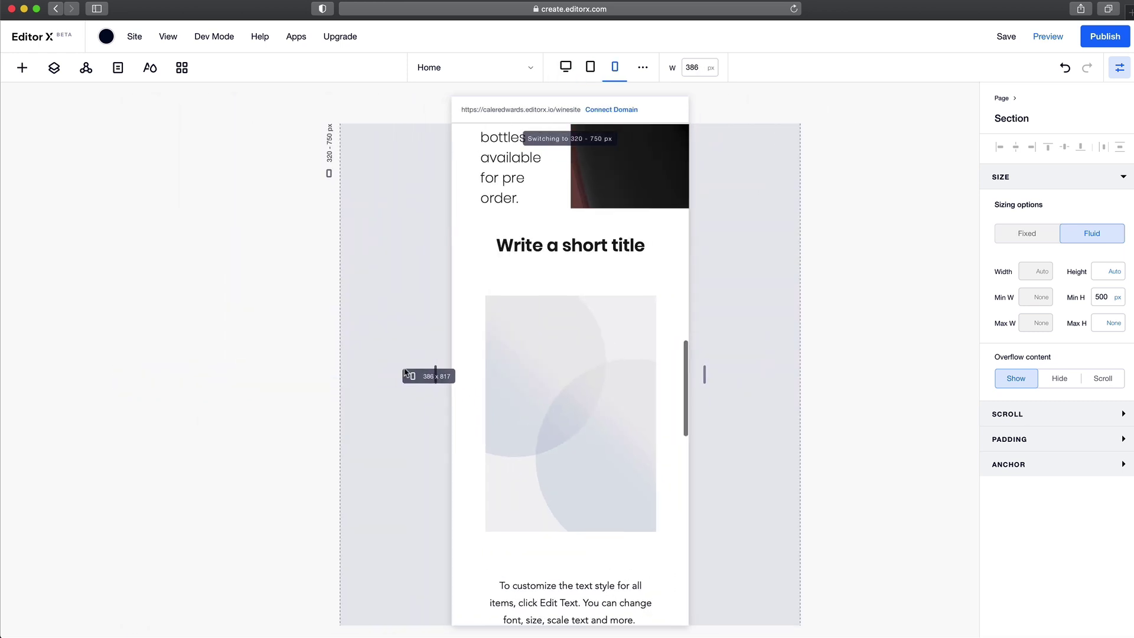
{"action": "scroll", "coordinate": [498, 359], "scroll_direction": "down", "scroll_amount": 7}
{"action": "scroll", "coordinate": [560, 424], "scroll_direction": "down", "scroll_amount": 2}
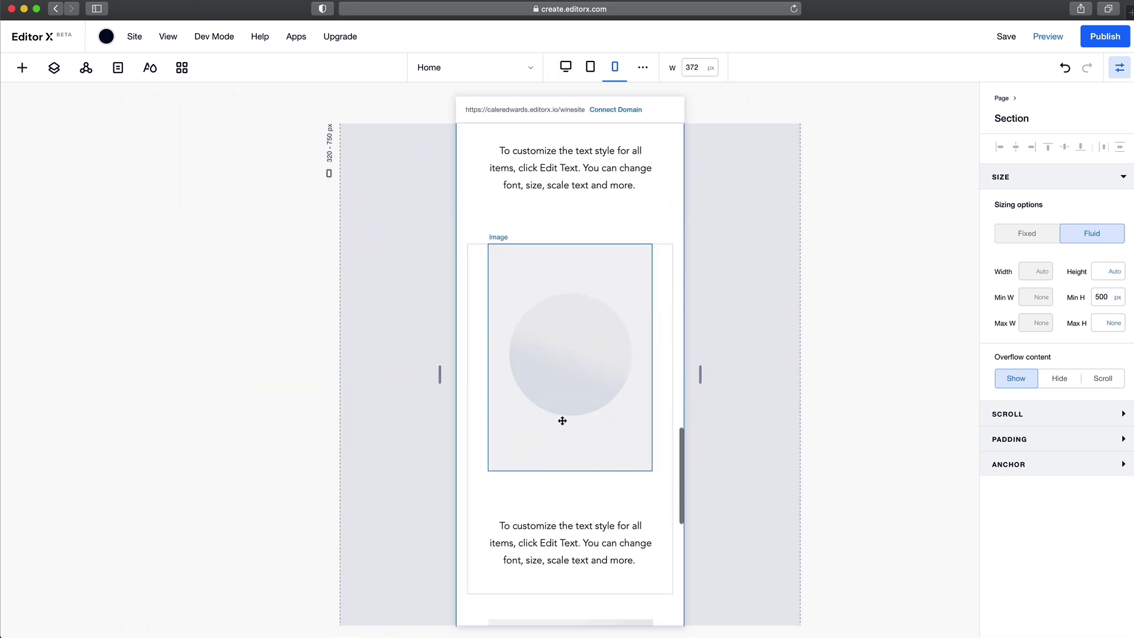
{"action": "scroll", "coordinate": [513, 434], "scroll_direction": "up", "scroll_amount": 1}
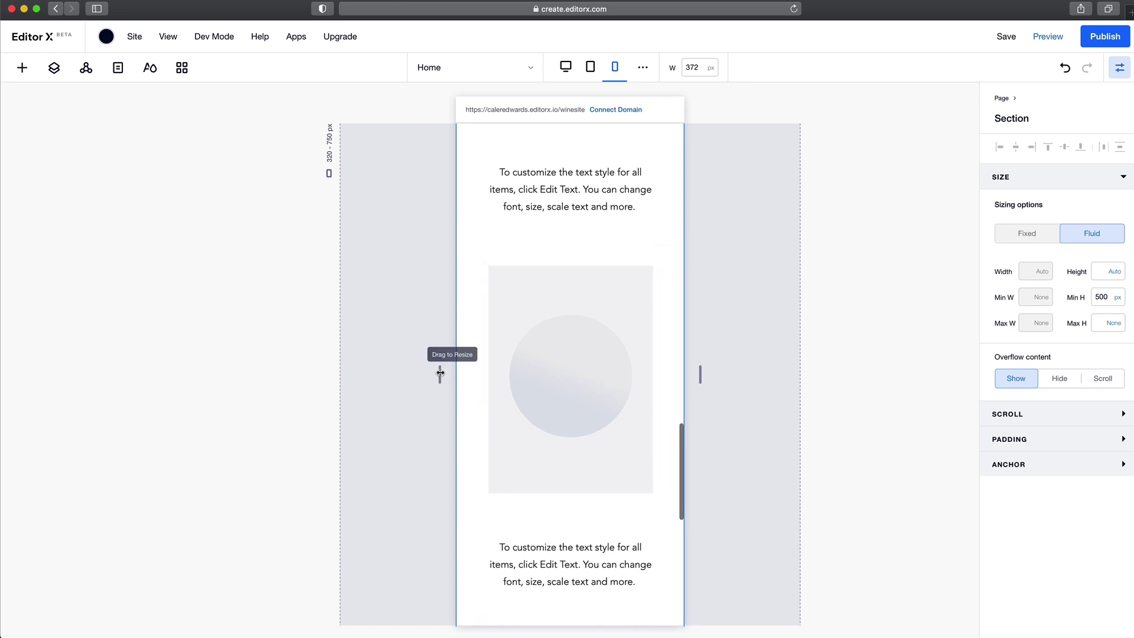
{"action": "left_click_drag", "start_coordinate": [440, 372], "coordinate": [198, 374]}
Step: Delete the description text from the repeater items and apply the Heading 3 style to the first item's title
{"action": "left_click", "coordinate": [355, 467]}
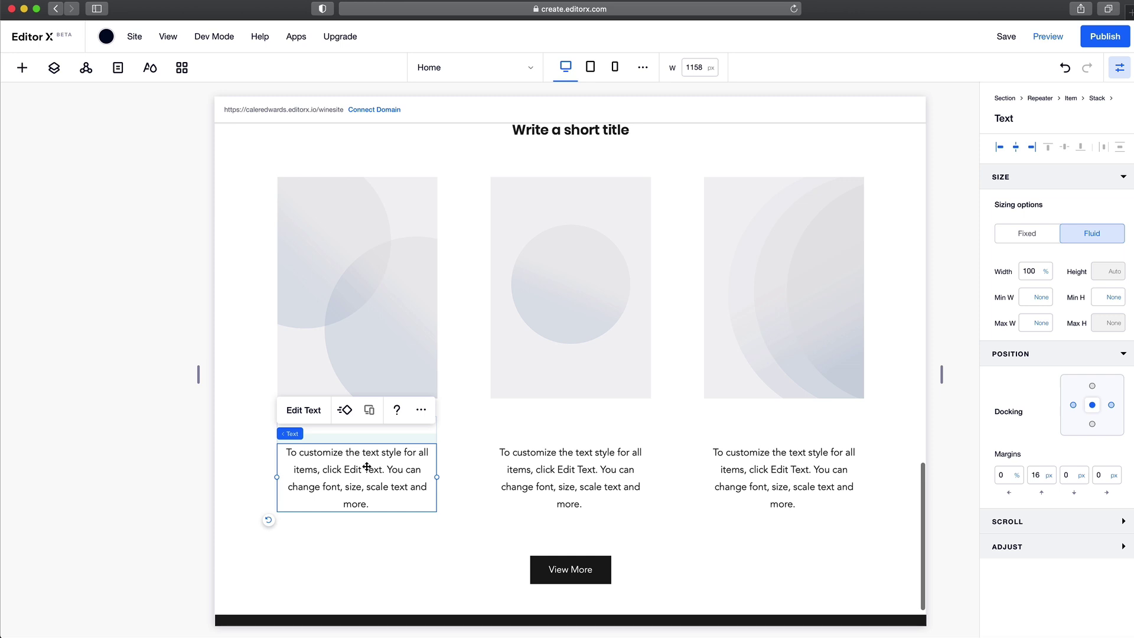
{"action": "key", "text": "Delete"}
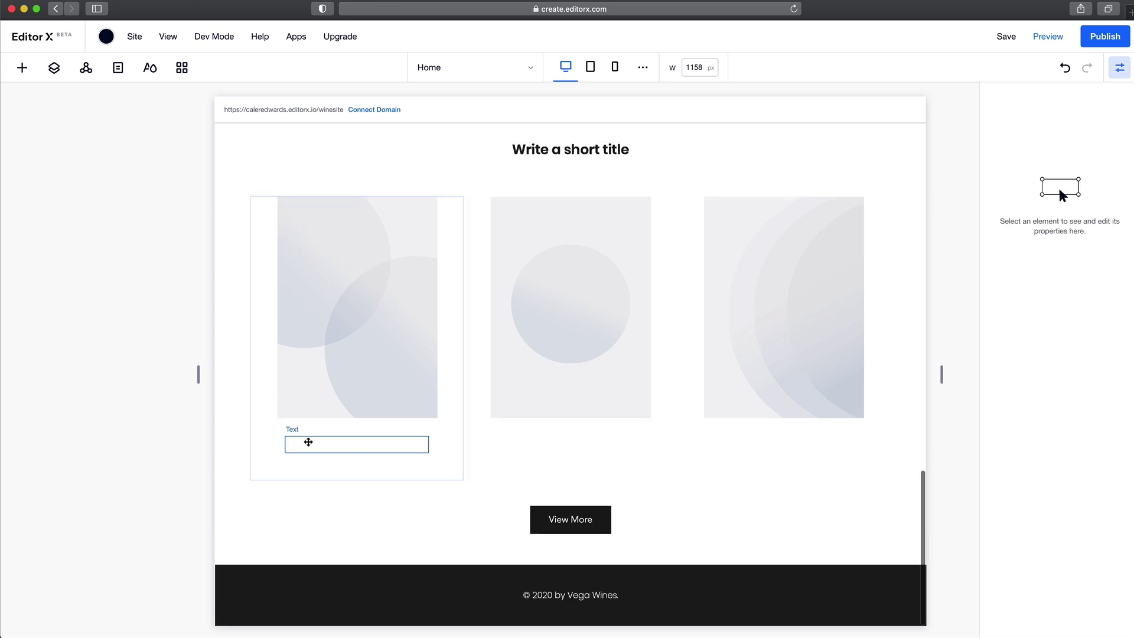
{"action": "left_click", "coordinate": [333, 445]}
{"action": "left_click", "coordinate": [309, 402]}
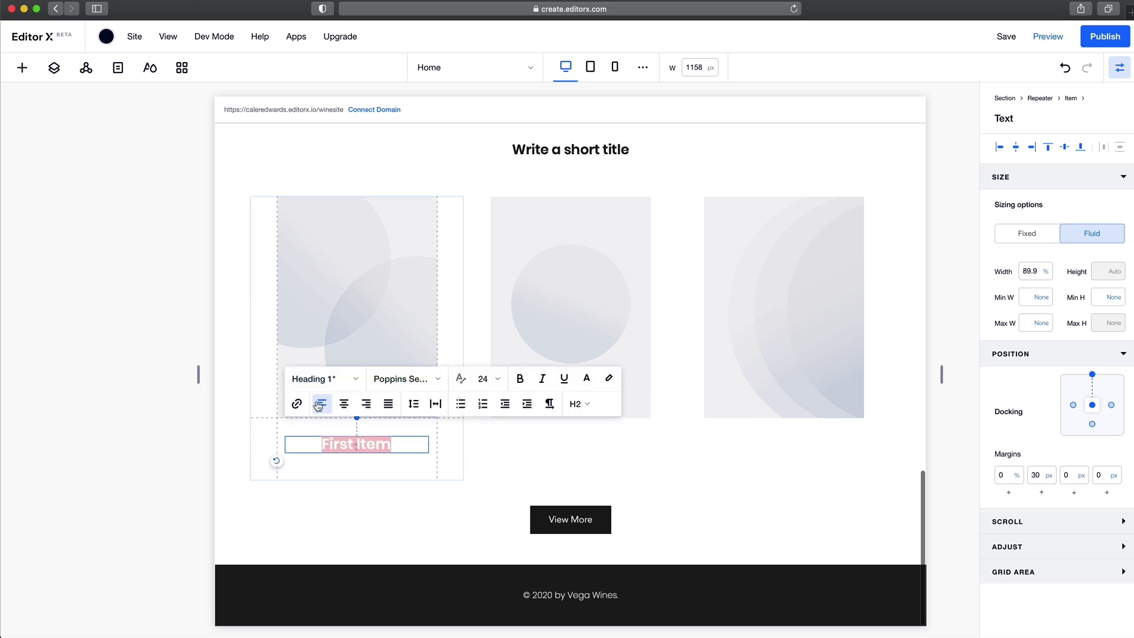
{"action": "left_click", "coordinate": [359, 379]}
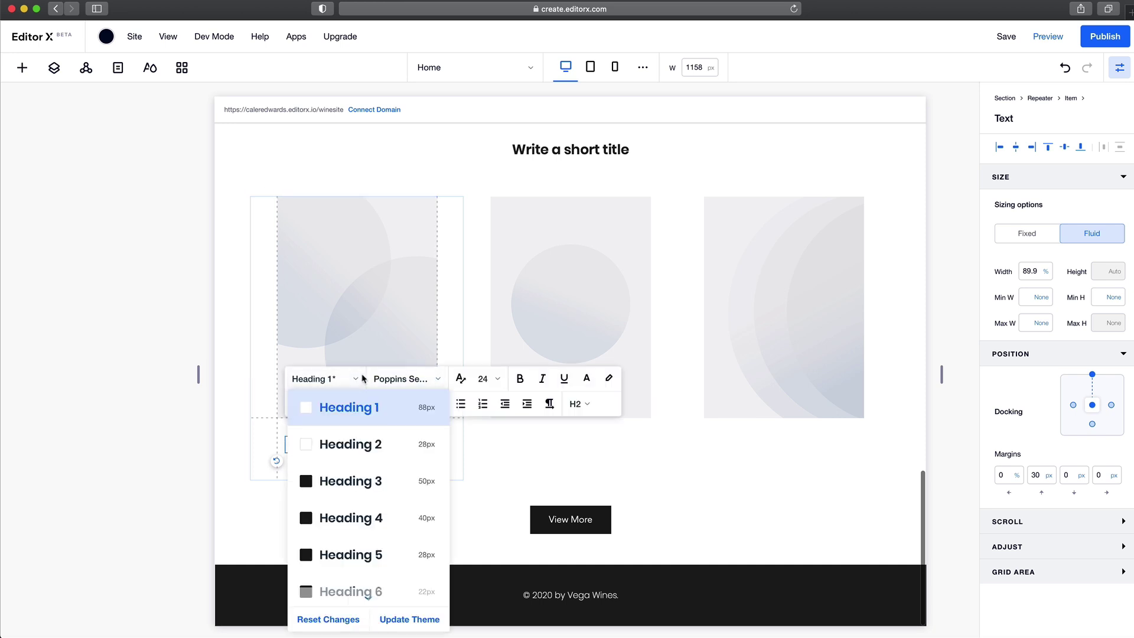
{"action": "left_click", "coordinate": [367, 482]}
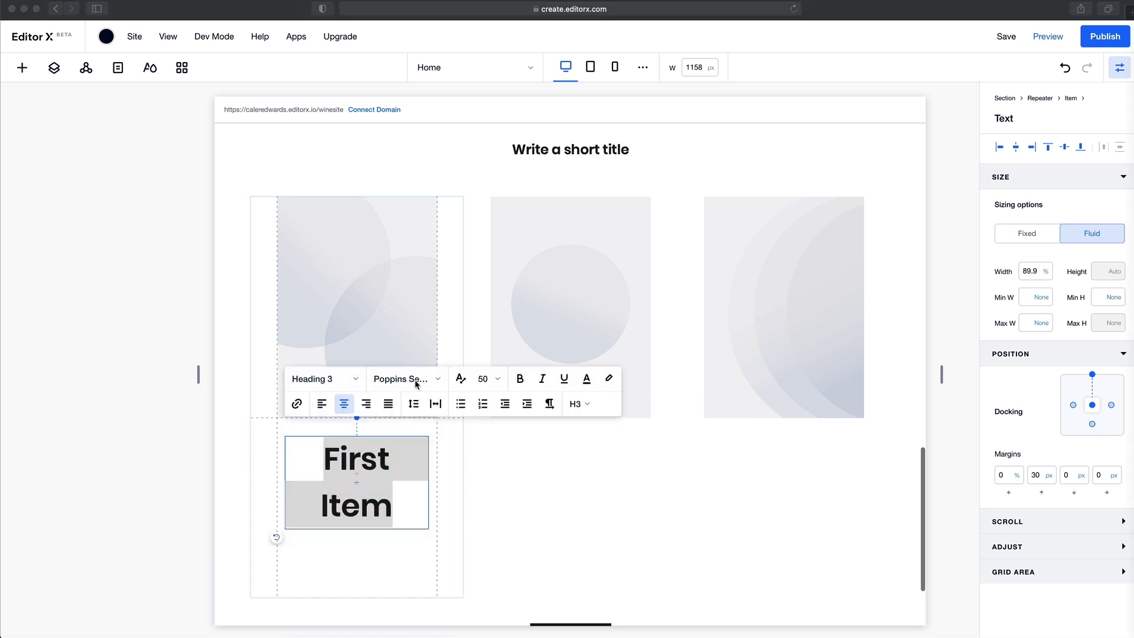
Step: Set the first item title's font size to 22 and its text color to white (#FFFFFF)
{"action": "left_click", "coordinate": [495, 381]}
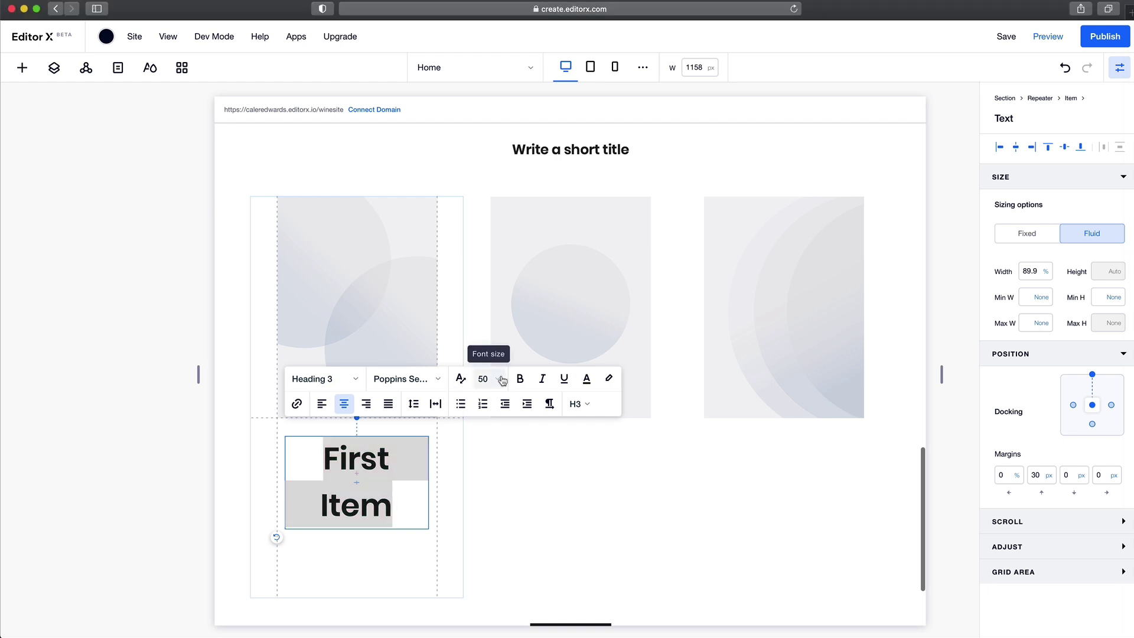
{"action": "left_click", "coordinate": [495, 381]}
{"action": "type", "text": "22"}
{"action": "key", "text": "Return"}
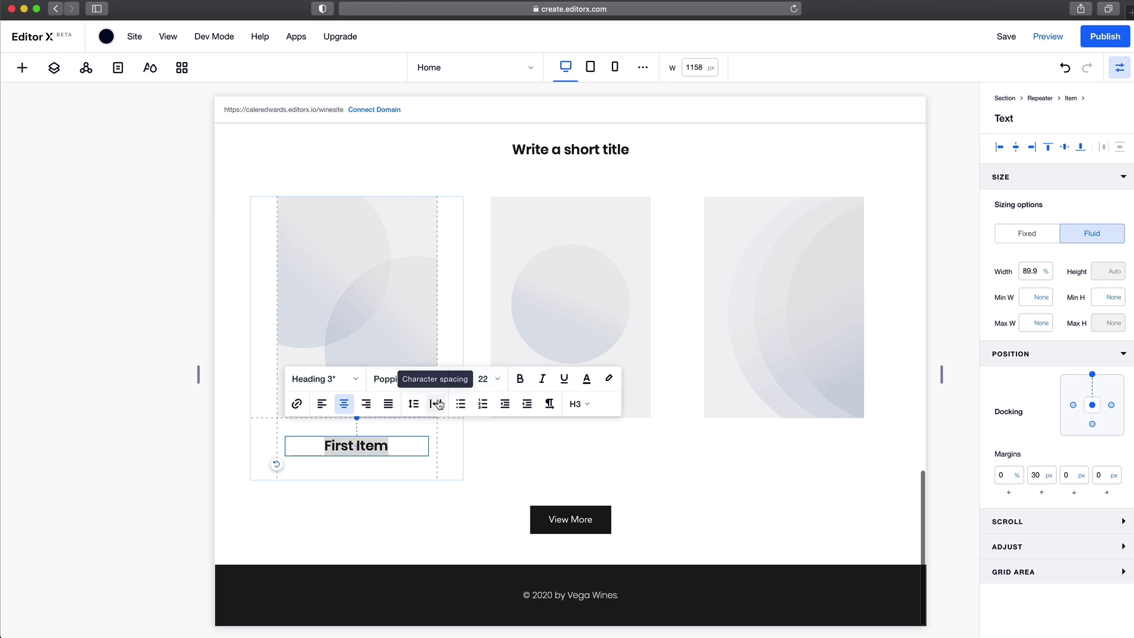
{"action": "left_click", "coordinate": [586, 378]}
{"action": "left_click", "coordinate": [577, 541]}
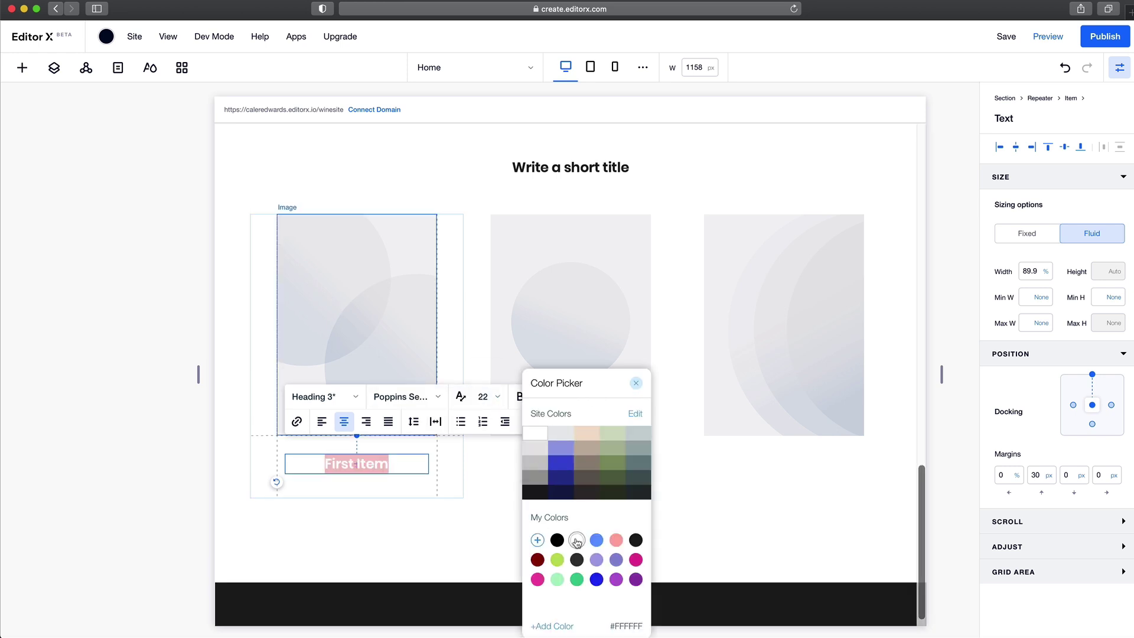
{"action": "key", "text": "Escape"}
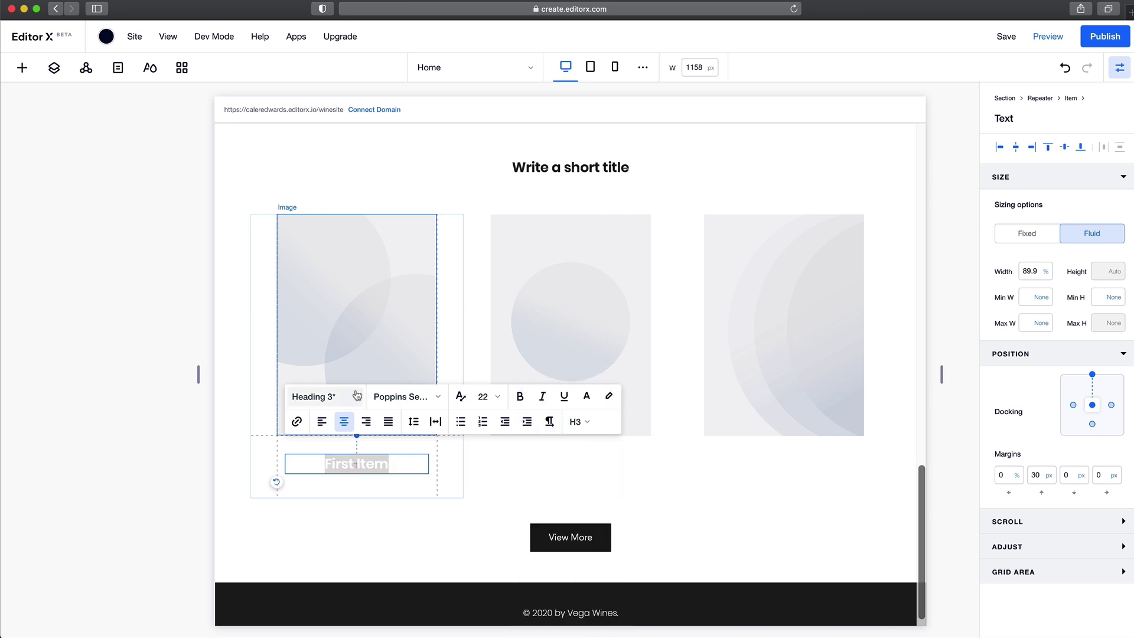
Step: Update the Heading 3 site theme to match the item title's formatting
{"action": "left_click", "coordinate": [356, 395]}
{"action": "left_click", "coordinate": [409, 619]}
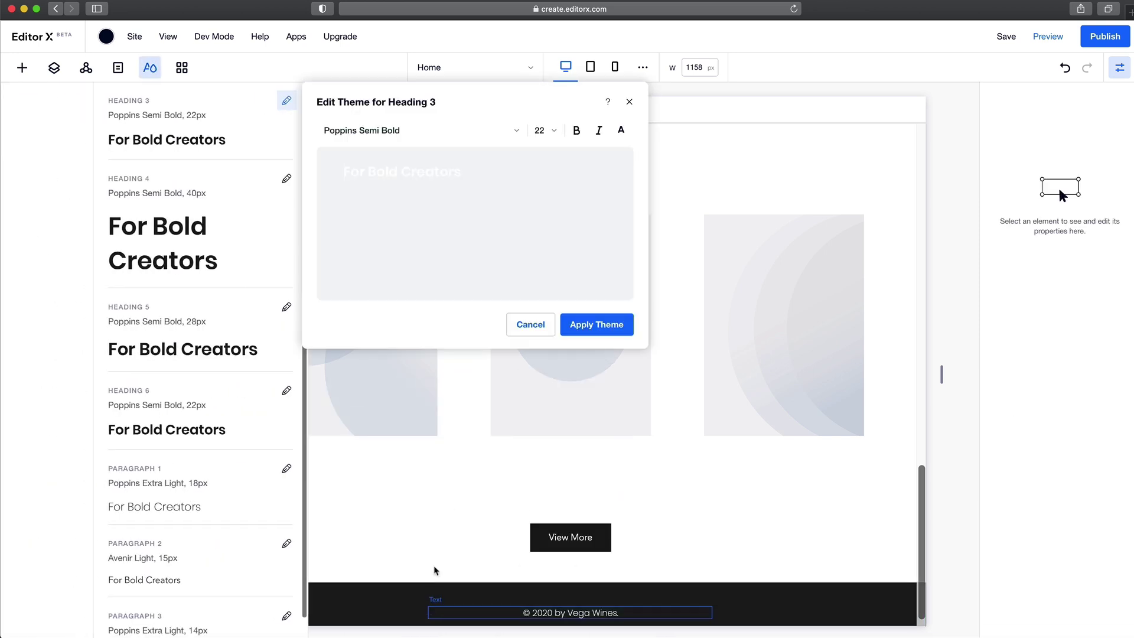
{"action": "left_click", "coordinate": [599, 325]}
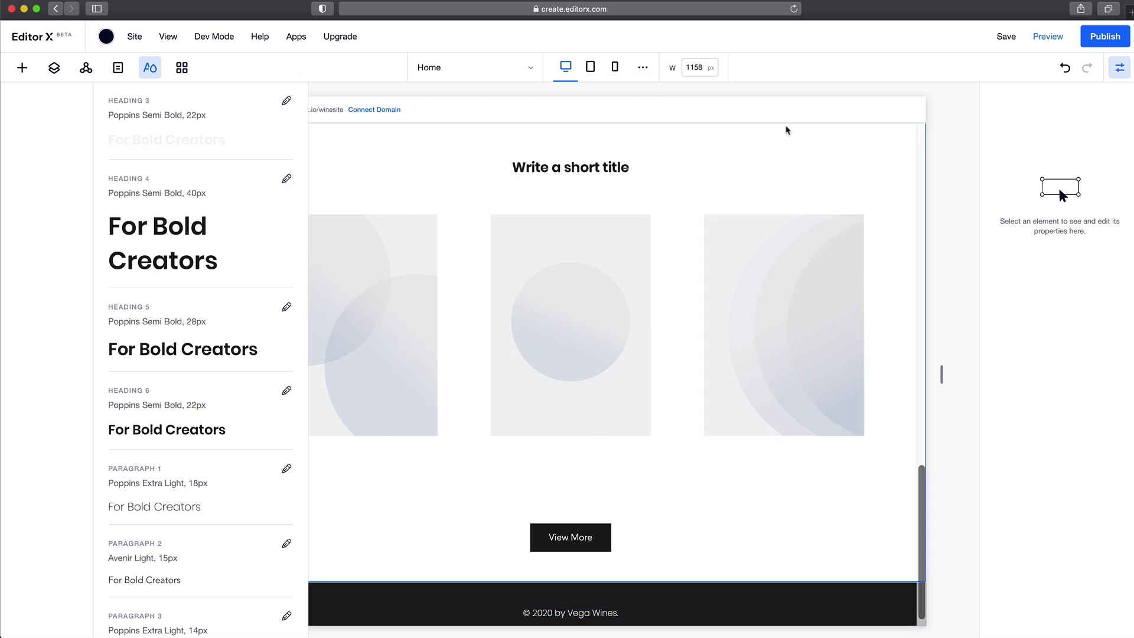
Step: Set the repeater section's background fill to the dark color #1C1C1C
{"action": "left_click", "coordinate": [772, 175]}
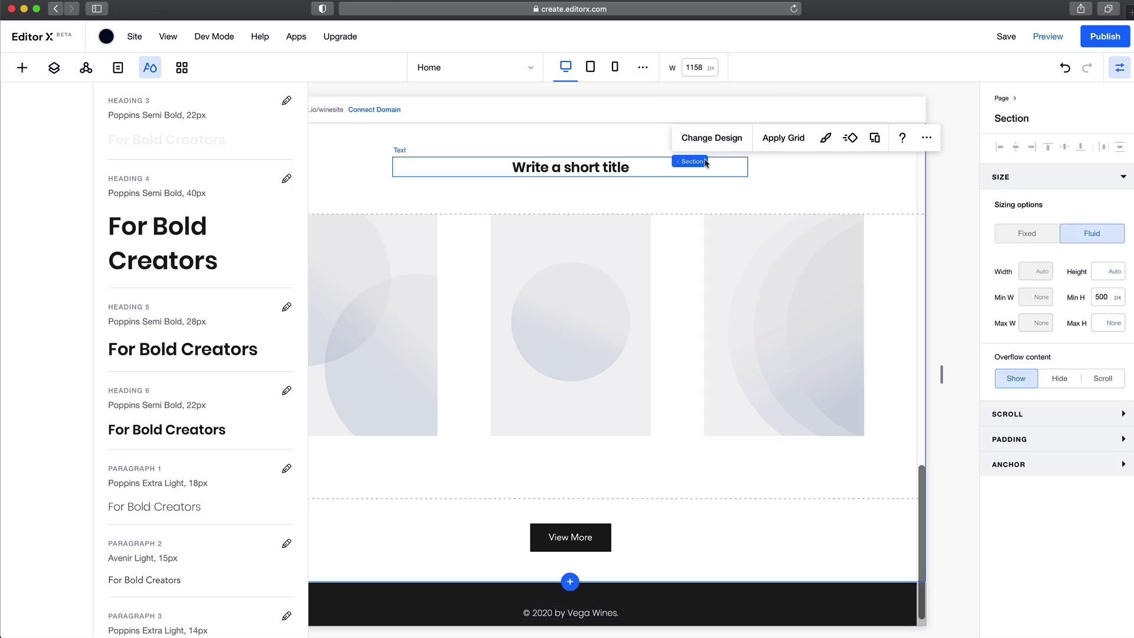
{"action": "left_click", "coordinate": [825, 138]}
{"action": "left_click", "coordinate": [282, 245]}
{"action": "left_click", "coordinate": [371, 430]}
{"action": "left_click", "coordinate": [390, 409]}
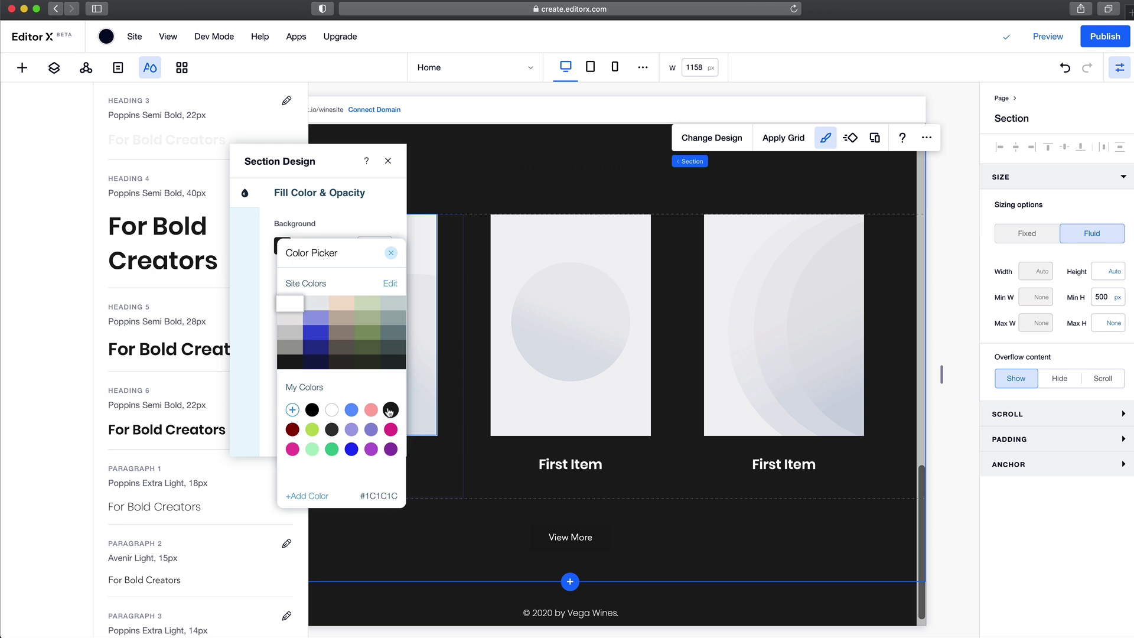
{"action": "left_click", "coordinate": [941, 290]}
Step: Apply the Heading 2 style to the section title, change its text to "Currently Shipping", and close the text theme settings
{"action": "left_click", "coordinate": [594, 170]}
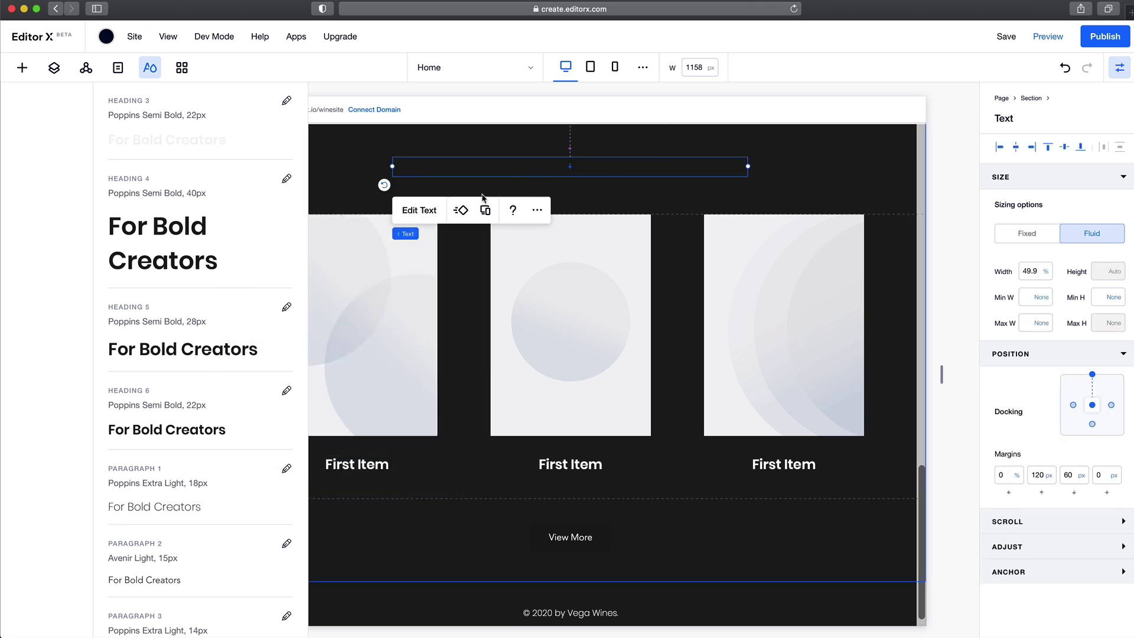
{"action": "left_click", "coordinate": [429, 213]}
{"action": "left_click", "coordinate": [467, 99]}
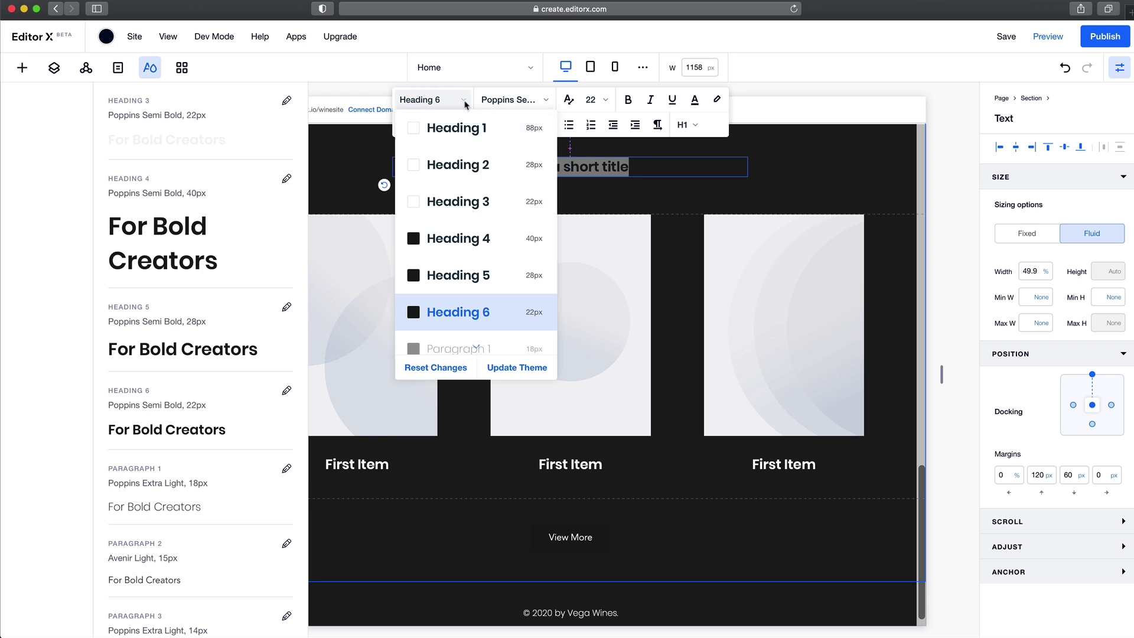
{"action": "left_click", "coordinate": [422, 164]}
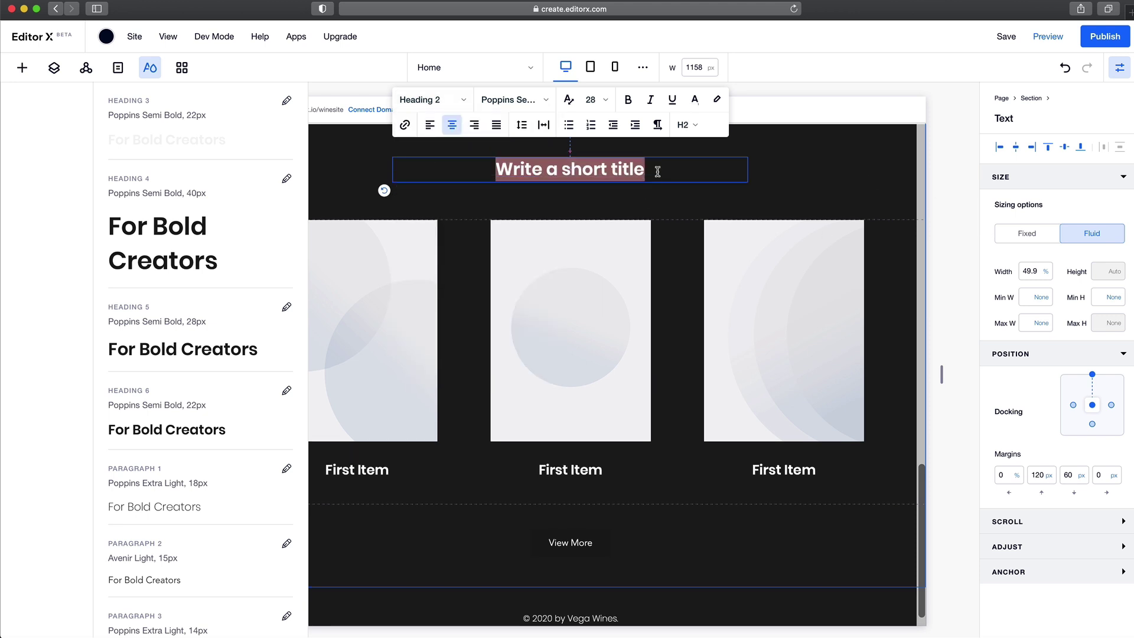
{"action": "type", "text": "Currently Shipping"}
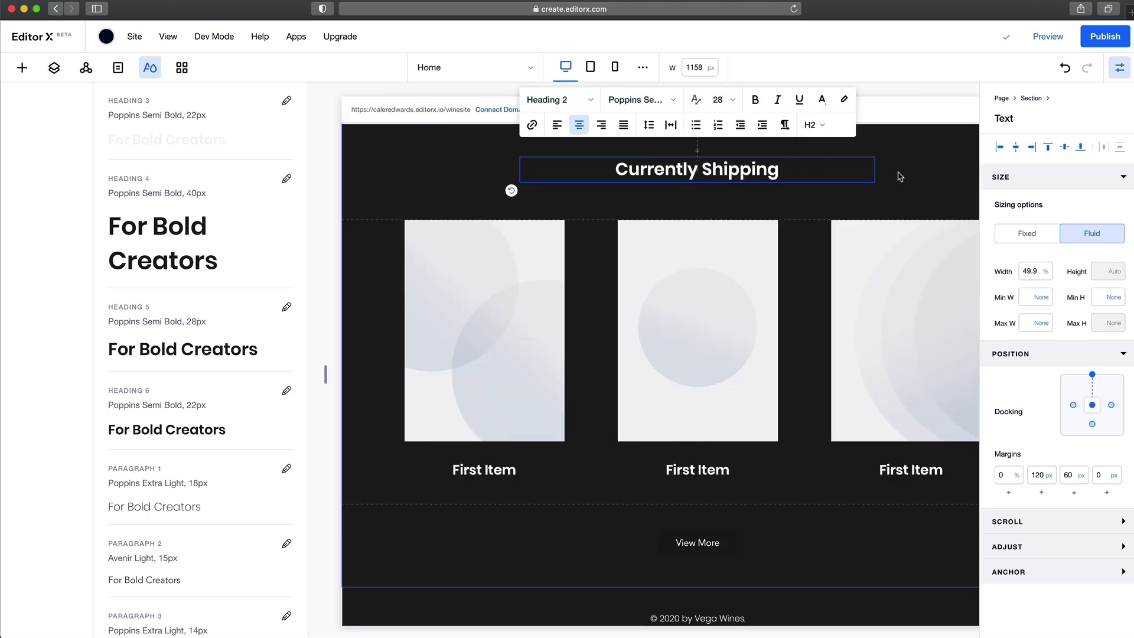
{"action": "left_click", "coordinate": [900, 177]}
{"action": "left_click", "coordinate": [151, 69]}
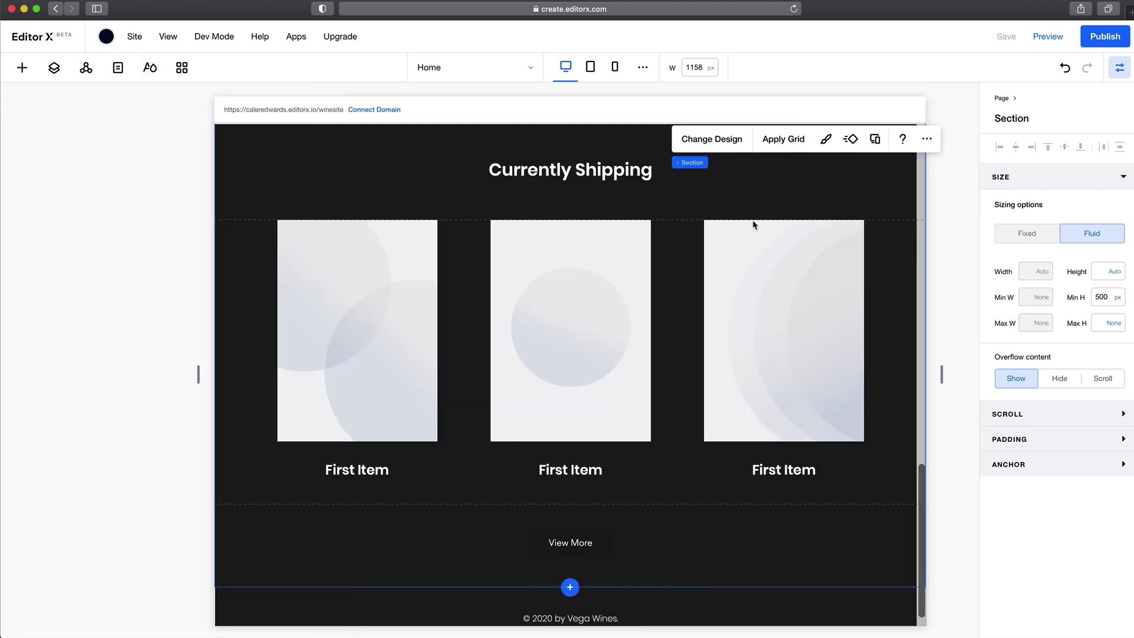
{"action": "left_click", "coordinate": [956, 192]}
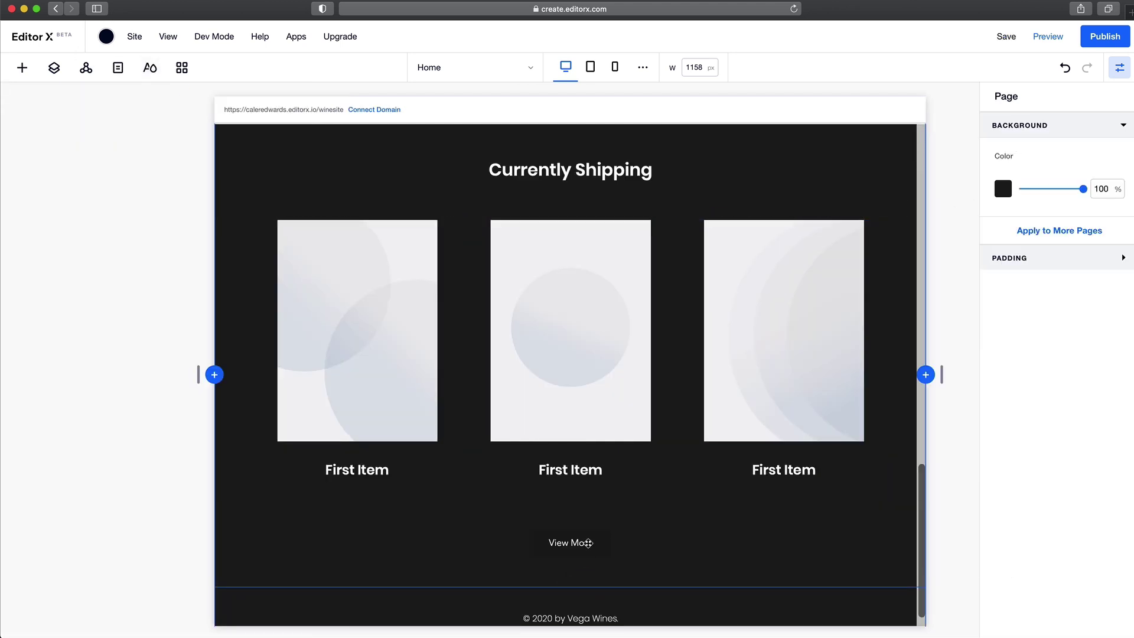
Step: Delete the View More button and retitle the three items "2013 Red Wine", "2014 Red Wine" and "2015 Red Wine"
{"action": "left_click", "coordinate": [600, 538]}
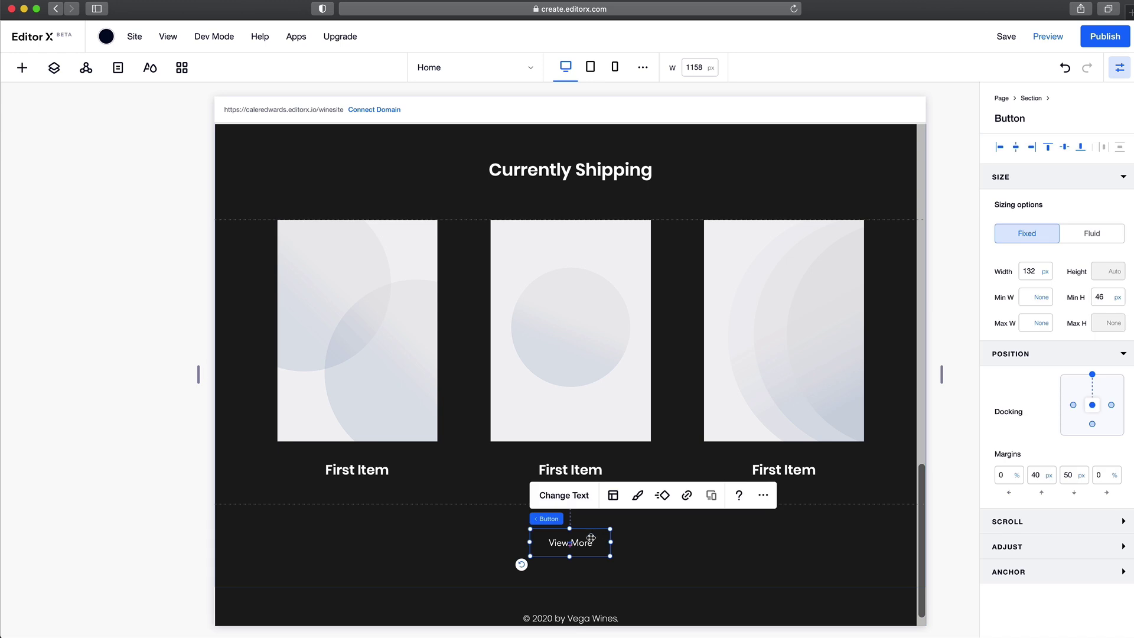
{"action": "key", "text": "Delete"}
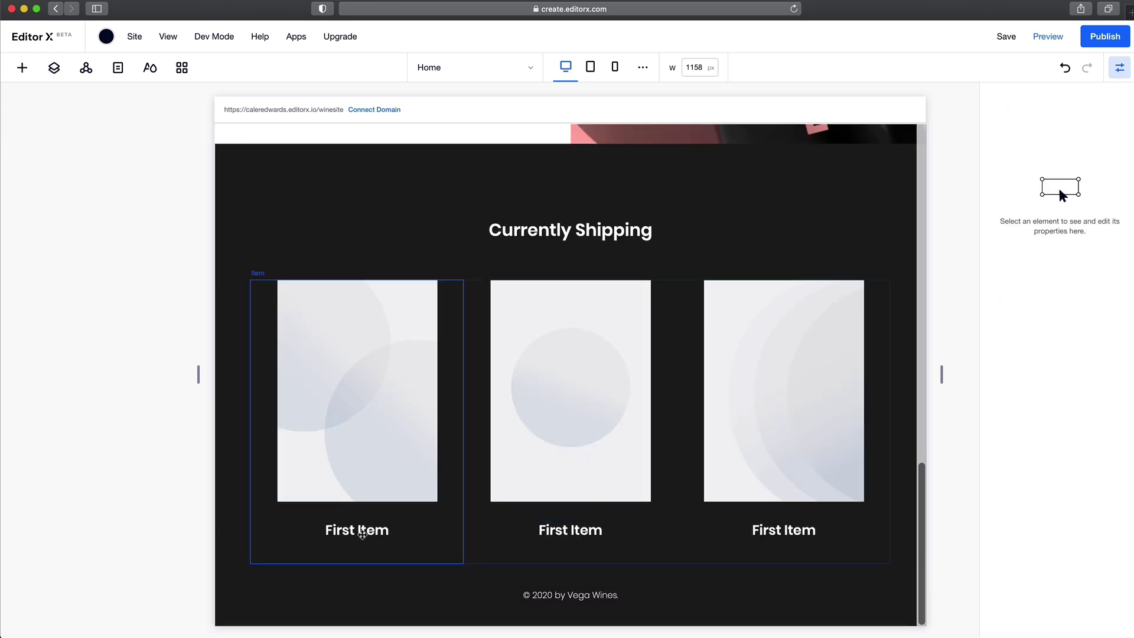
{"action": "double_click", "coordinate": [369, 531]}
{"action": "type", "text": "2013 Red Wine"}
{"action": "double_click", "coordinate": [570, 529]}
{"action": "type", "text": "2014 Red Wine"}
{"action": "double_click", "coordinate": [783, 530]}
{"action": "type", "text": "2015 R"}
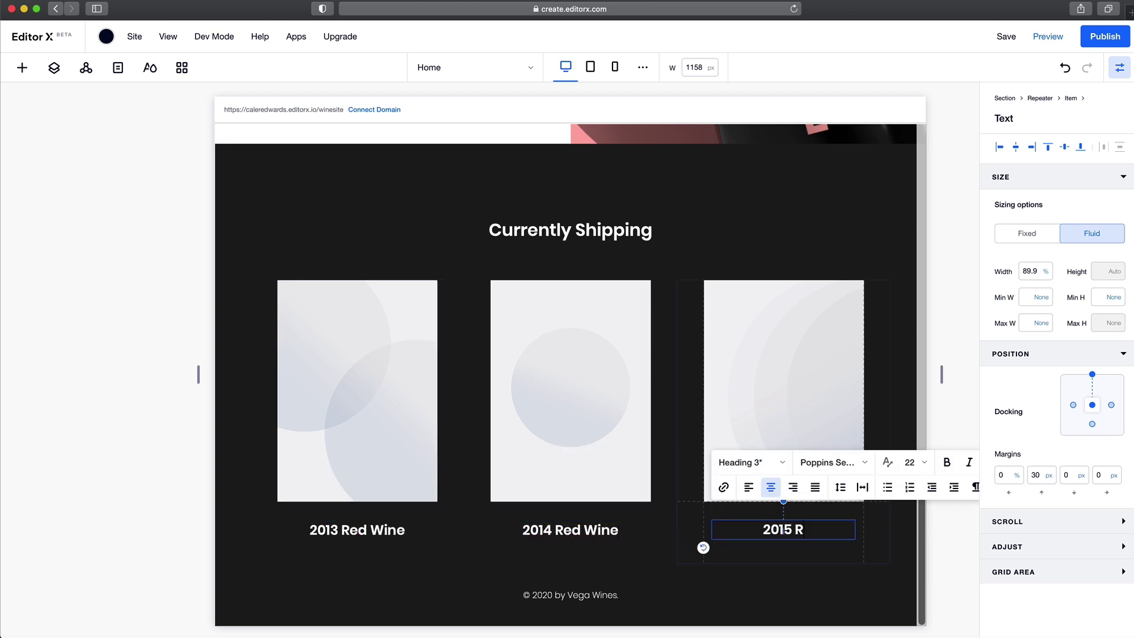
{"action": "type", "text": "ed Wine"}
{"action": "key", "text": "Escape"}
Step: Replace the placeholder images of the 2013, 2014 and 2015 items with the brown, pink and blue Wine 3D bottle images from the site files
{"action": "left_click", "coordinate": [357, 361]}
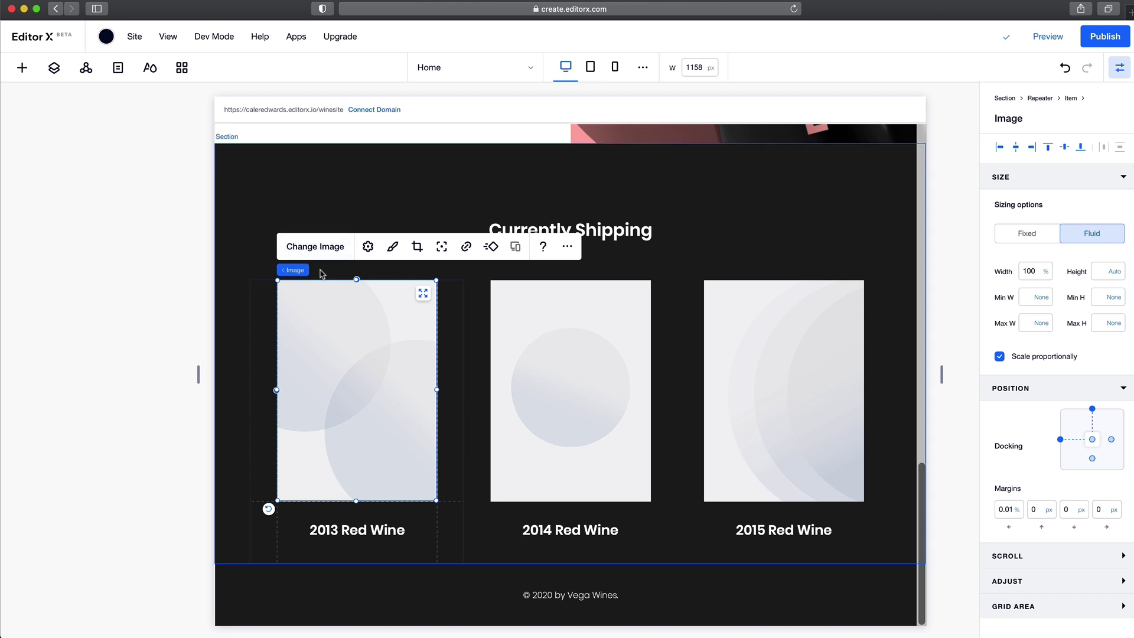
{"action": "left_click", "coordinate": [315, 246]}
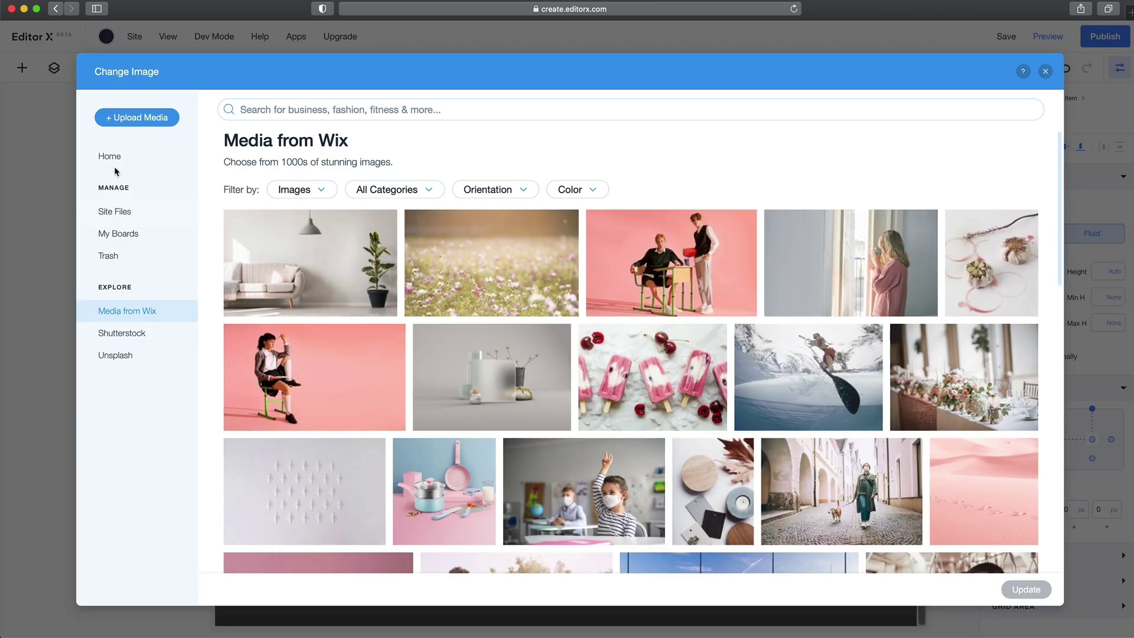
{"action": "left_click", "coordinate": [112, 213]}
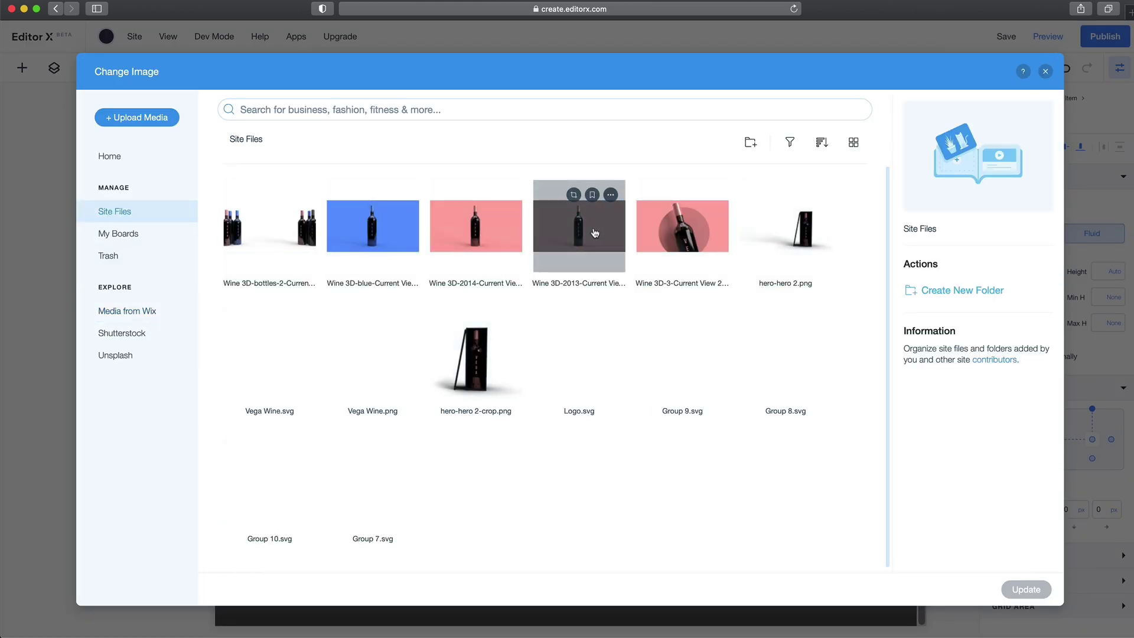
{"action": "left_click", "coordinate": [588, 228]}
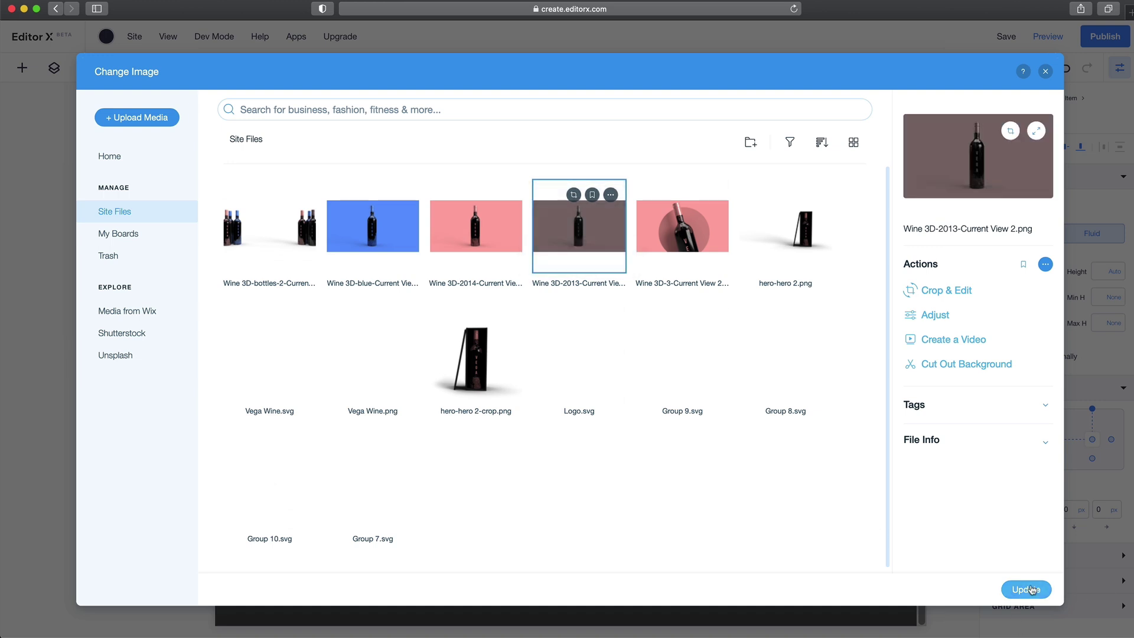
{"action": "left_click", "coordinate": [1011, 584]}
{"action": "left_click", "coordinate": [560, 367]}
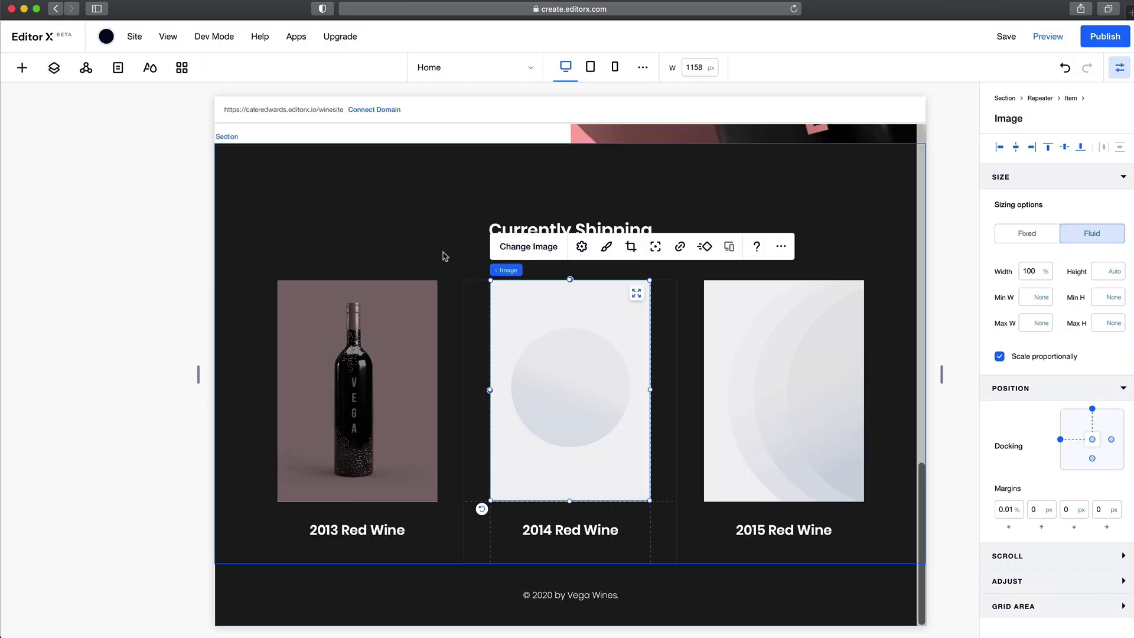
{"action": "left_click", "coordinate": [547, 246]}
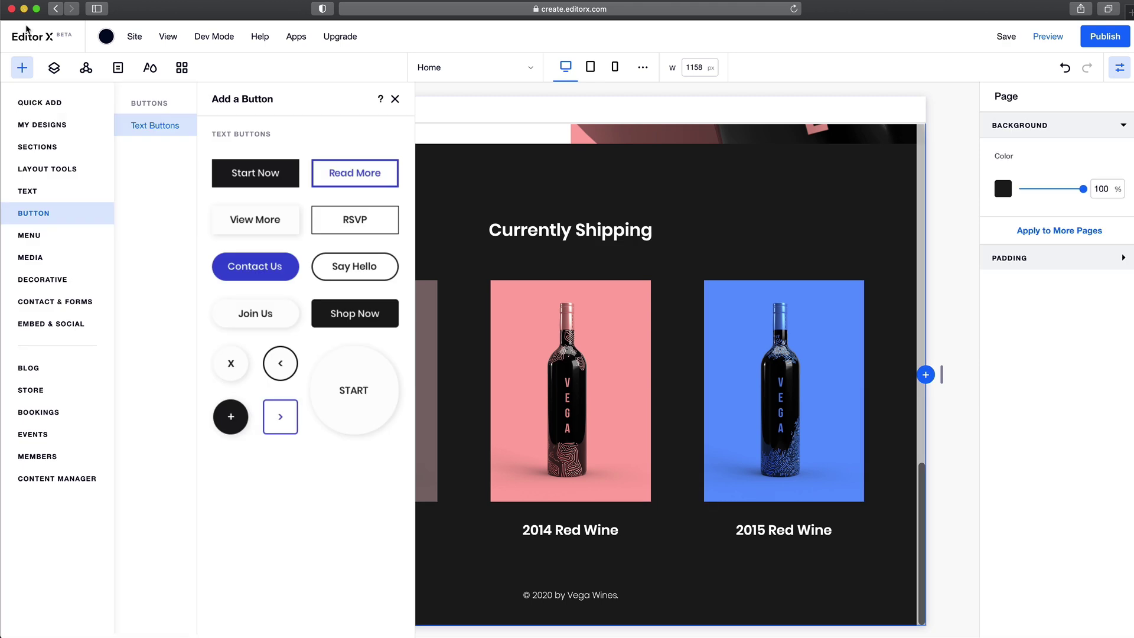
Step: Insert the "Write a title here." wireframe section above the Currently Shipping section
{"action": "left_click", "coordinate": [23, 69]}
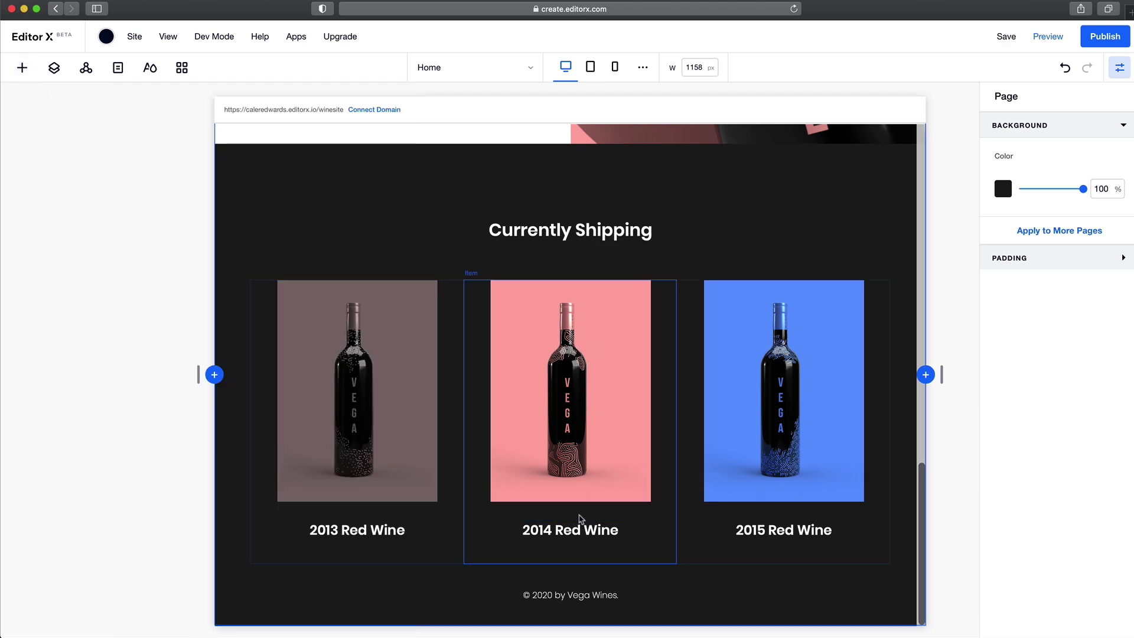
{"action": "left_click", "coordinate": [21, 68]}
{"action": "left_click", "coordinate": [41, 124]}
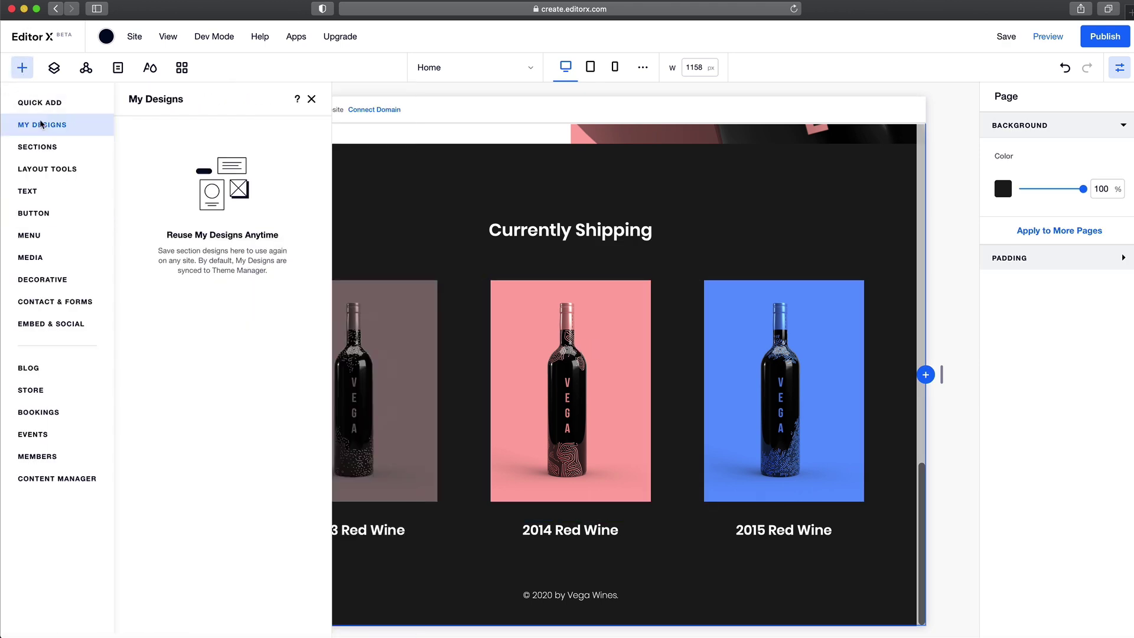
{"action": "left_click", "coordinate": [36, 146]}
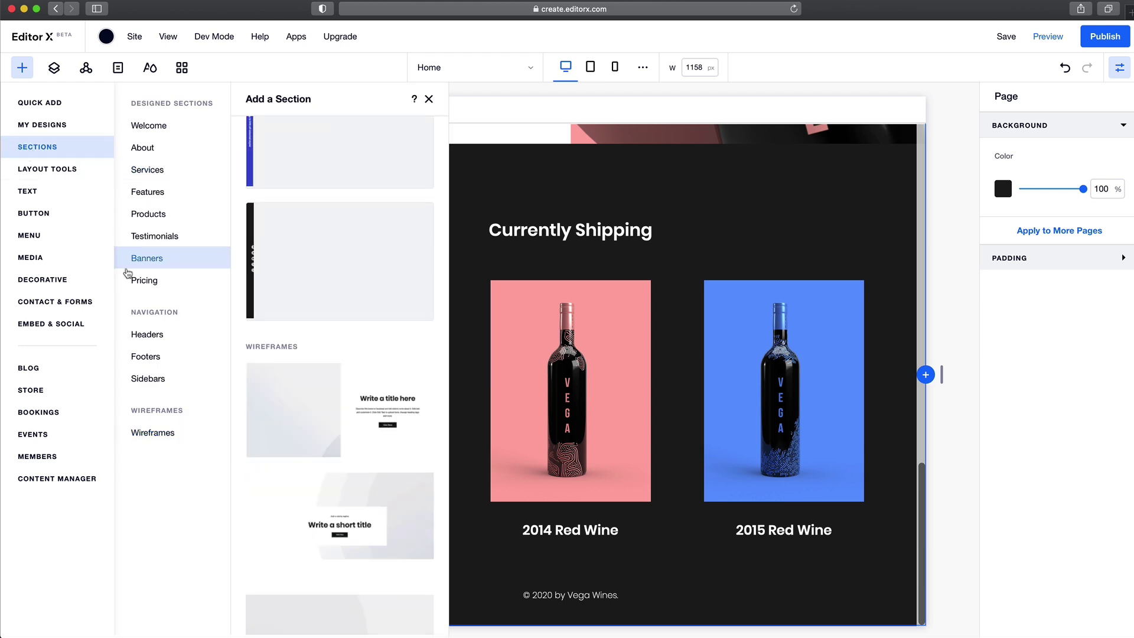
{"action": "left_click", "coordinate": [164, 432]}
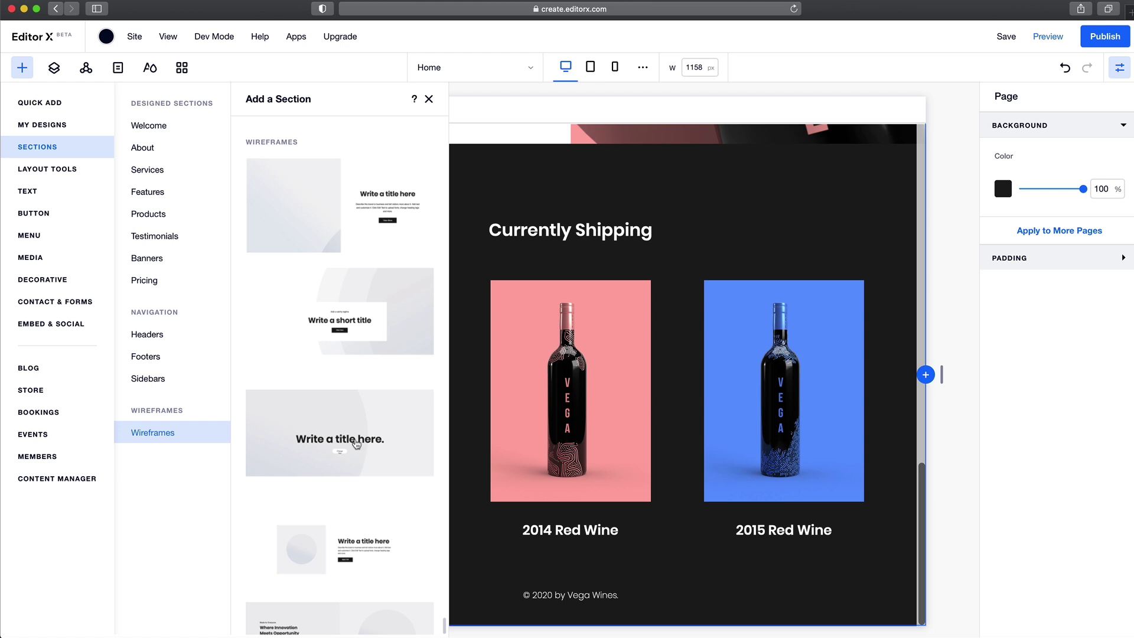
{"action": "left_click_drag", "start_coordinate": [360, 429], "coordinate": [547, 329]}
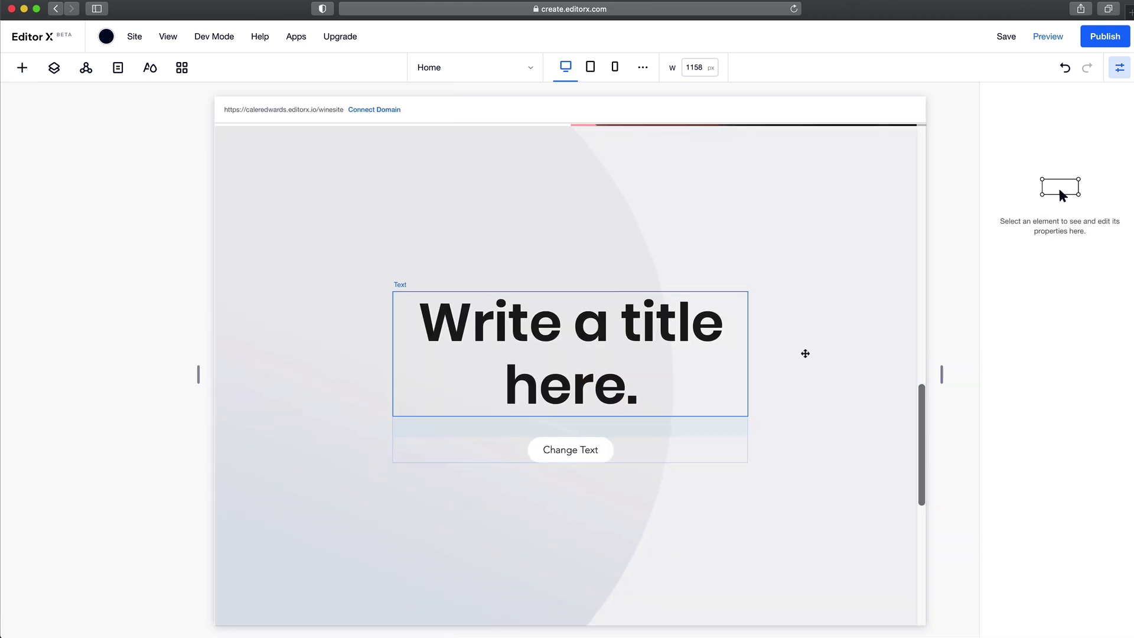
Step: Replace the new section's background image with the Wine 3D-bottles-2 image from the site files
{"action": "left_click", "coordinate": [826, 288]}
{"action": "left_click", "coordinate": [670, 255]}
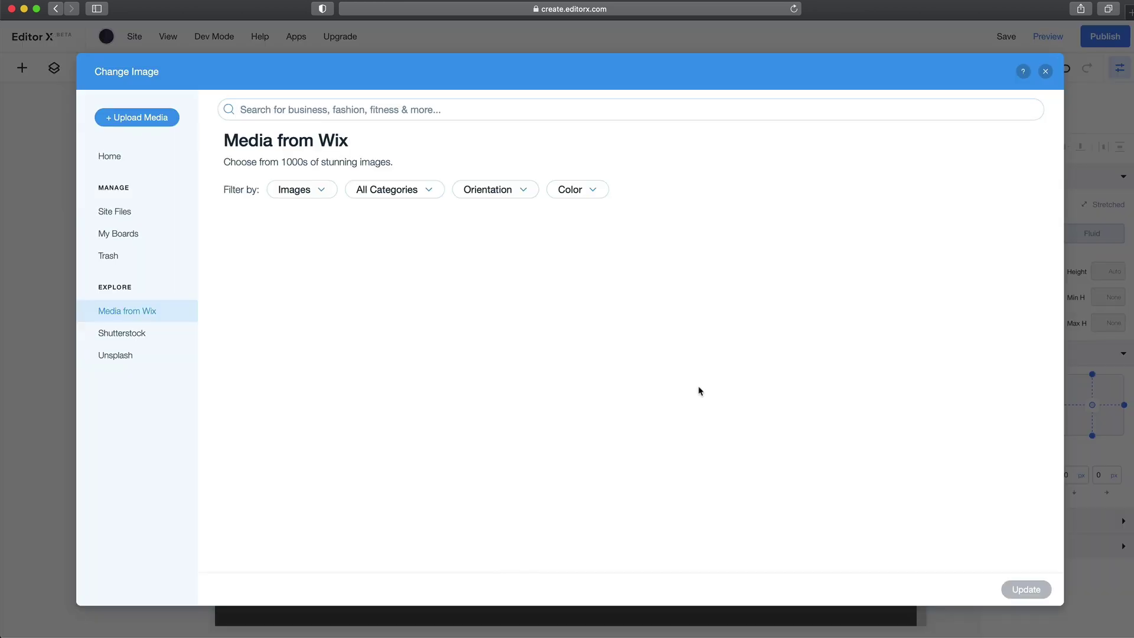
{"action": "left_click", "coordinate": [115, 211]}
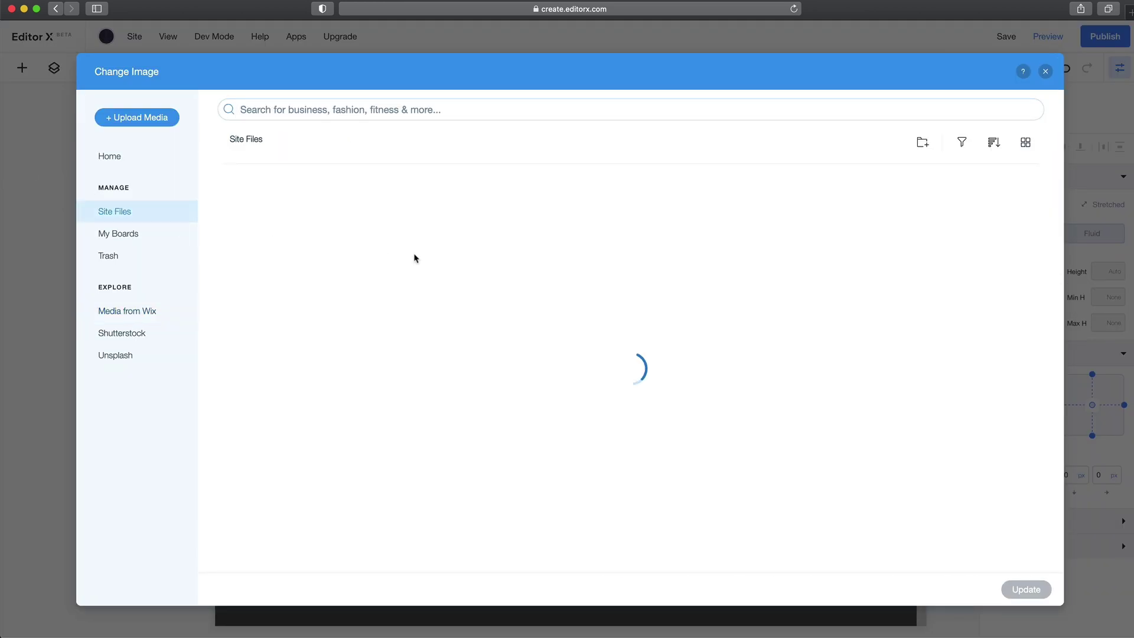
{"action": "left_click", "coordinate": [1009, 589]}
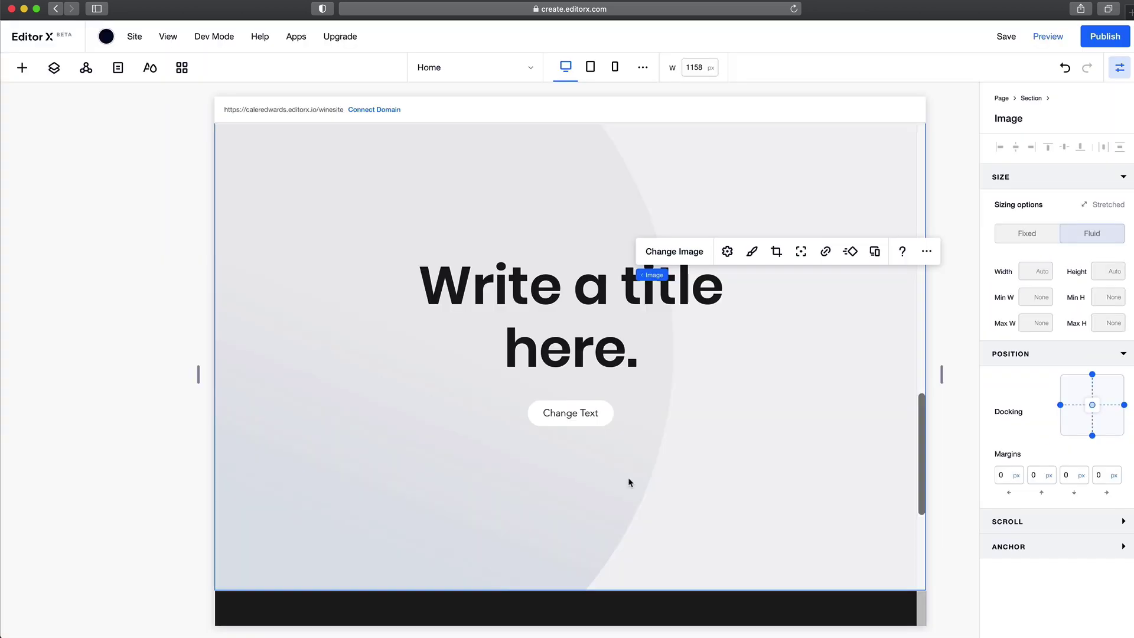
Step: Change the new section's title to "Experience our modern red wines today"
{"action": "left_click", "coordinate": [630, 338]}
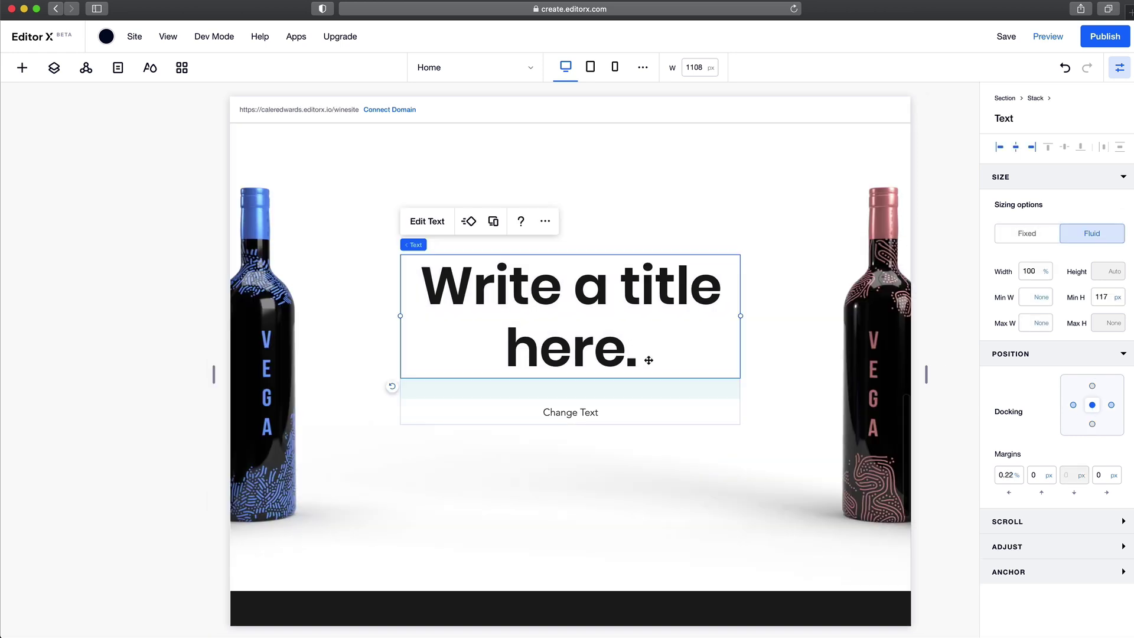
{"action": "double_click", "coordinate": [649, 360]}
{"action": "left_click_drag", "start_coordinate": [640, 357], "coordinate": [428, 279]}
{"action": "type", "text": "Experience our modern red wines today."}
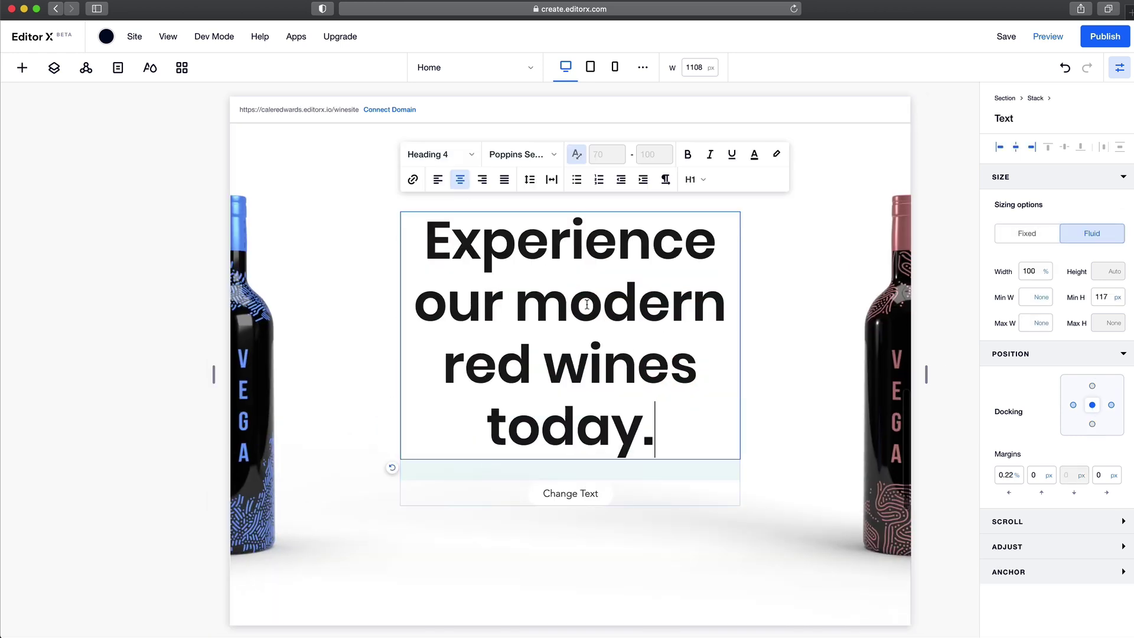
Step: Delete the placeholder button under the title and add a black preset button labelled "Place an Order" in its place
{"action": "left_click", "coordinate": [591, 490]}
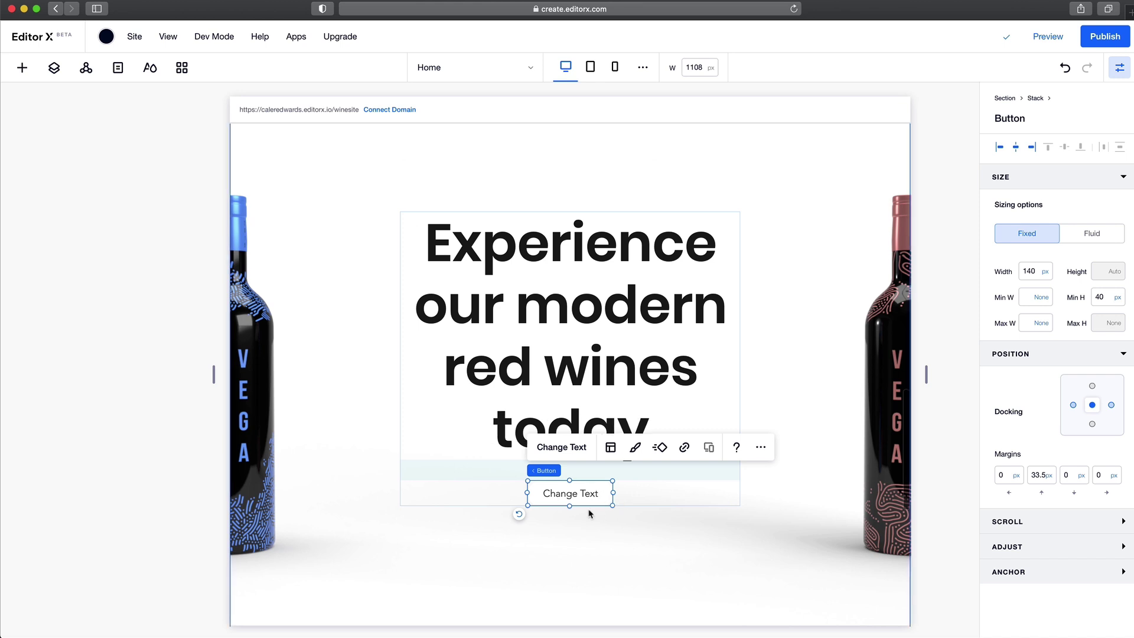
{"action": "left_click", "coordinate": [760, 467]}
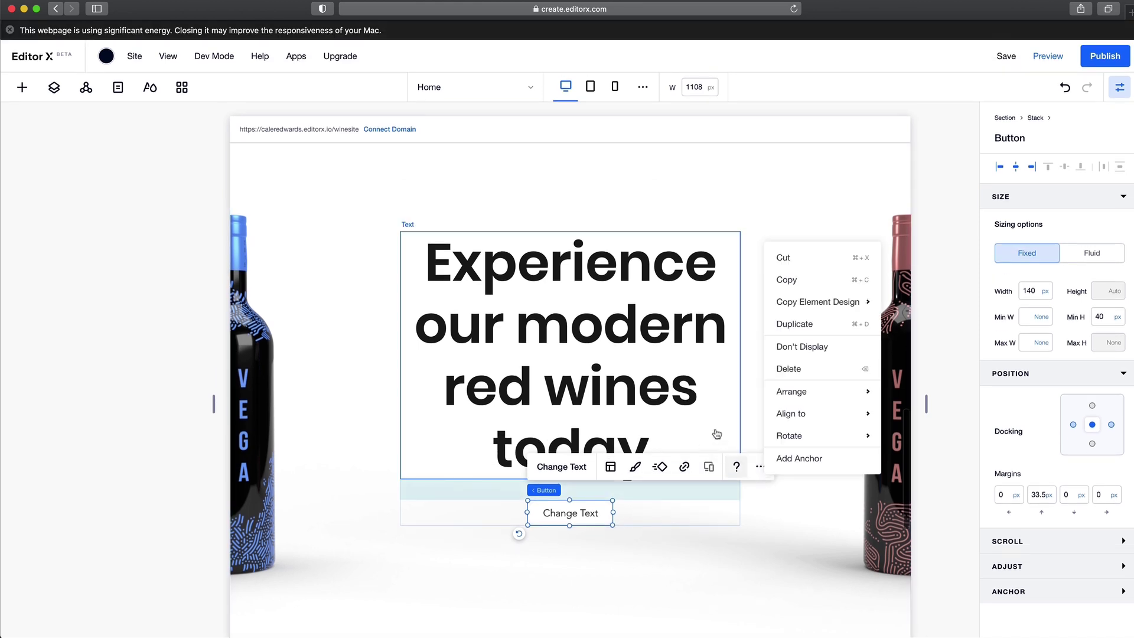
{"action": "left_click", "coordinate": [802, 380]}
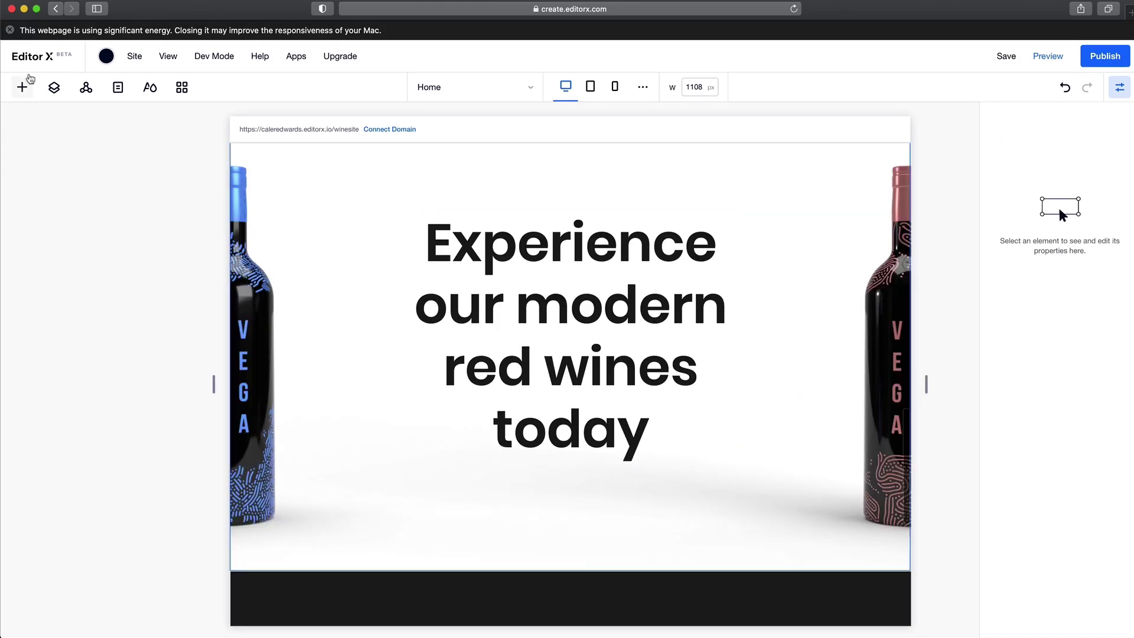
{"action": "left_click", "coordinate": [22, 87]}
{"action": "left_click", "coordinate": [45, 234]}
{"action": "left_click_drag", "start_coordinate": [354, 330], "coordinate": [599, 485]}
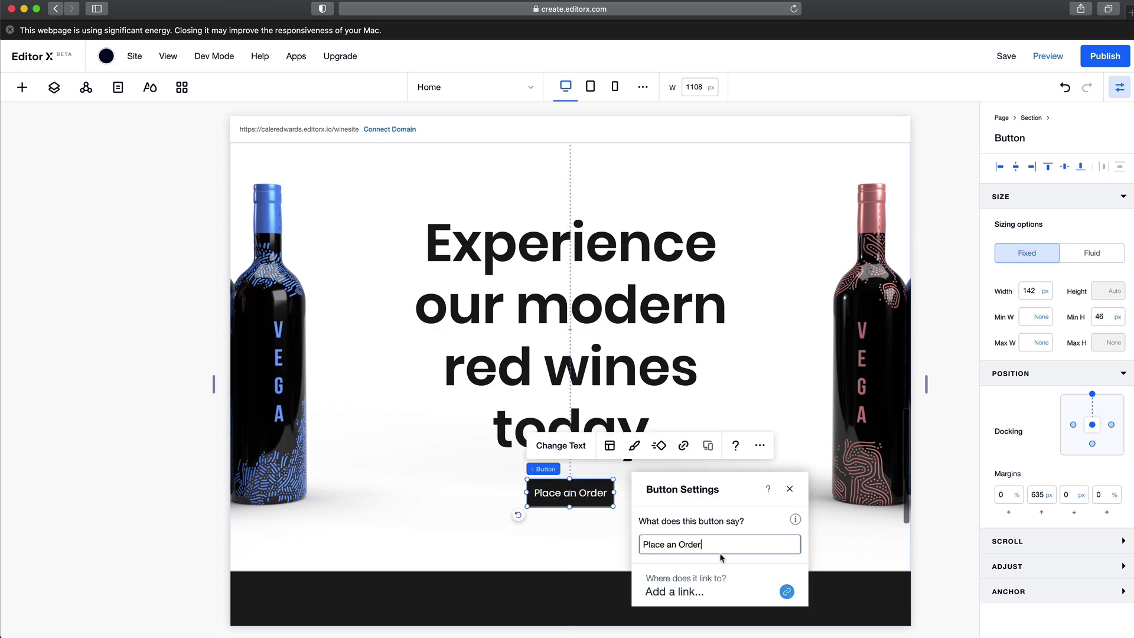
Step: Set the Place an Order button's regular fill color to the light blue from the saved colors
{"action": "left_click", "coordinate": [634, 445]}
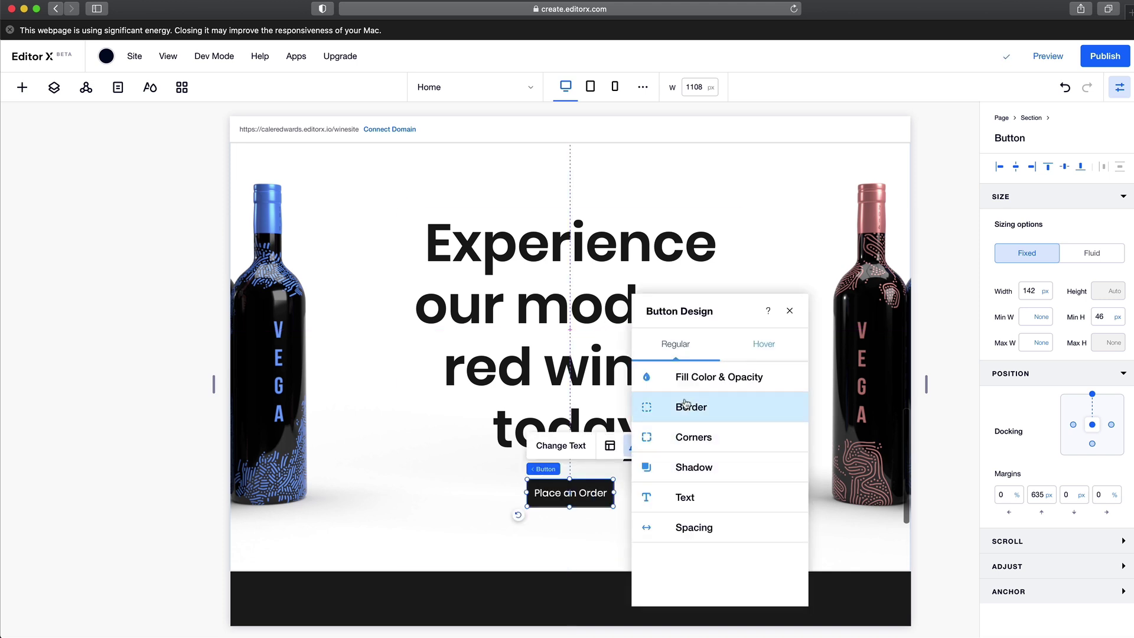
{"action": "left_click", "coordinate": [666, 387]}
{"action": "left_click", "coordinate": [681, 429]}
{"action": "left_click", "coordinate": [759, 561]}
{"action": "left_click", "coordinate": [517, 547]}
Step: Apply the Heading 1 style to the section title and set its responsive font size range to 36–60
{"action": "left_click", "coordinate": [424, 199]}
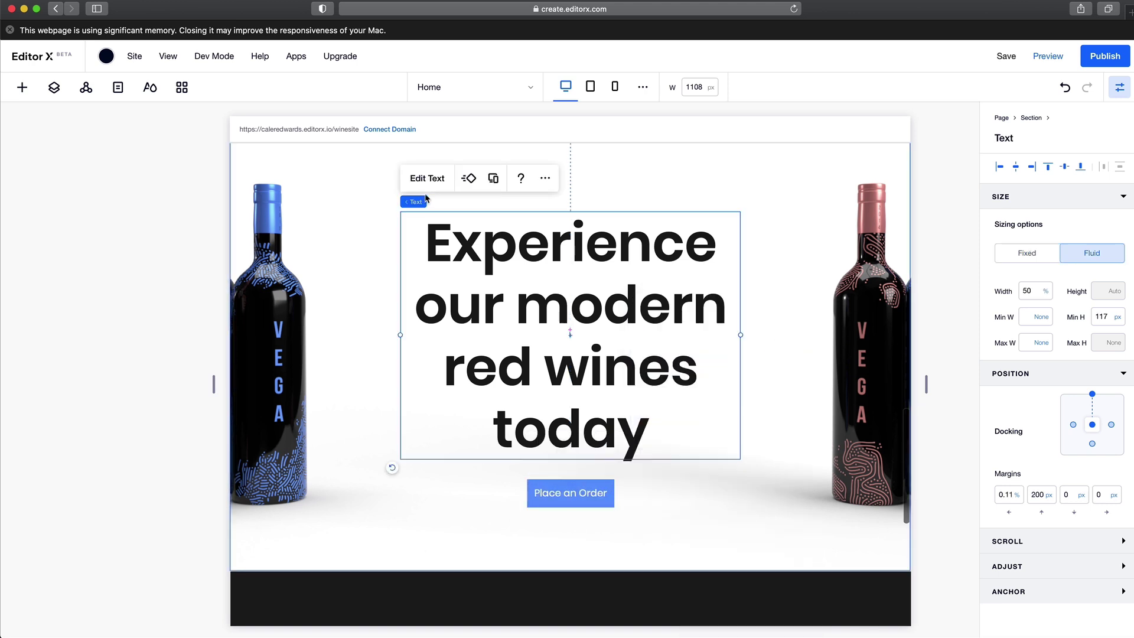
{"action": "left_click", "coordinate": [422, 177]}
{"action": "left_click", "coordinate": [440, 154]}
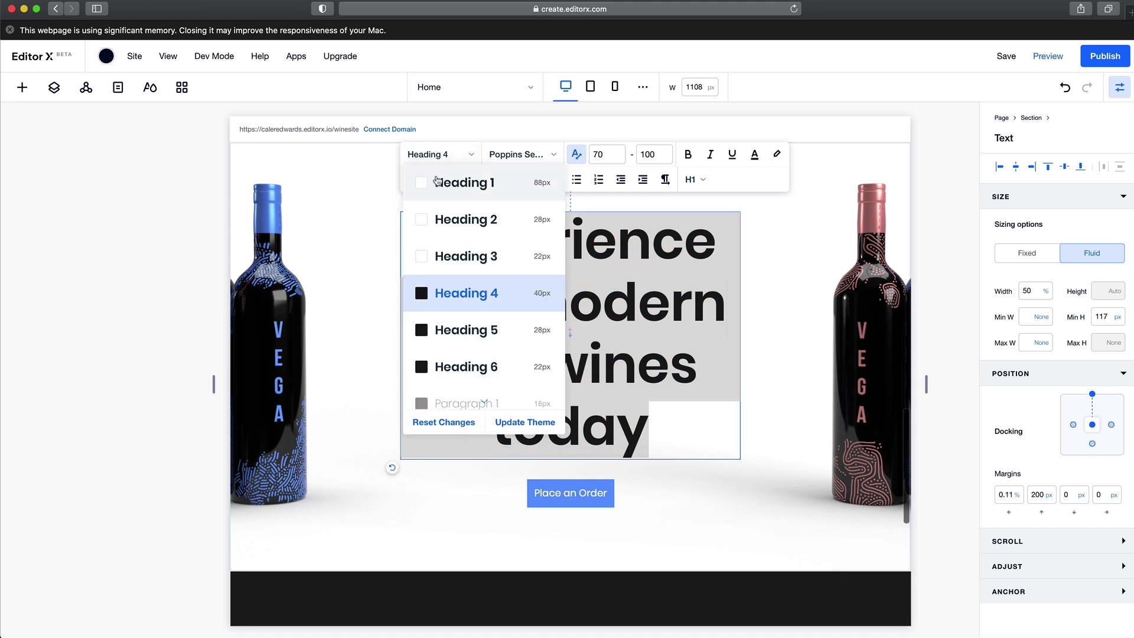
{"action": "left_click", "coordinate": [438, 180]}
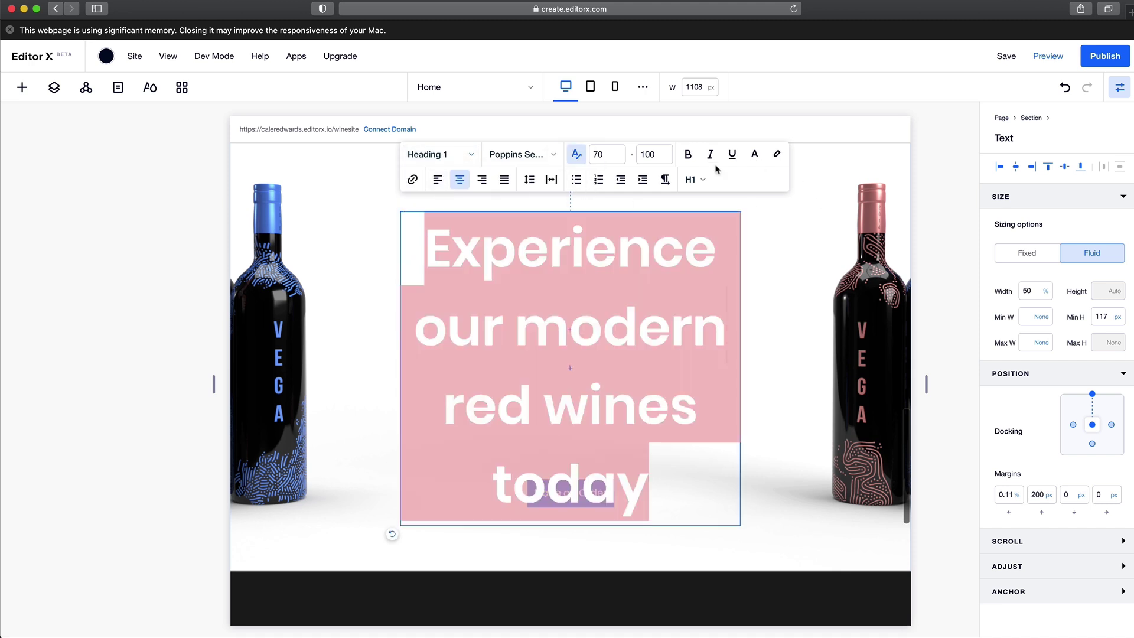
{"action": "left_click", "coordinate": [607, 157]}
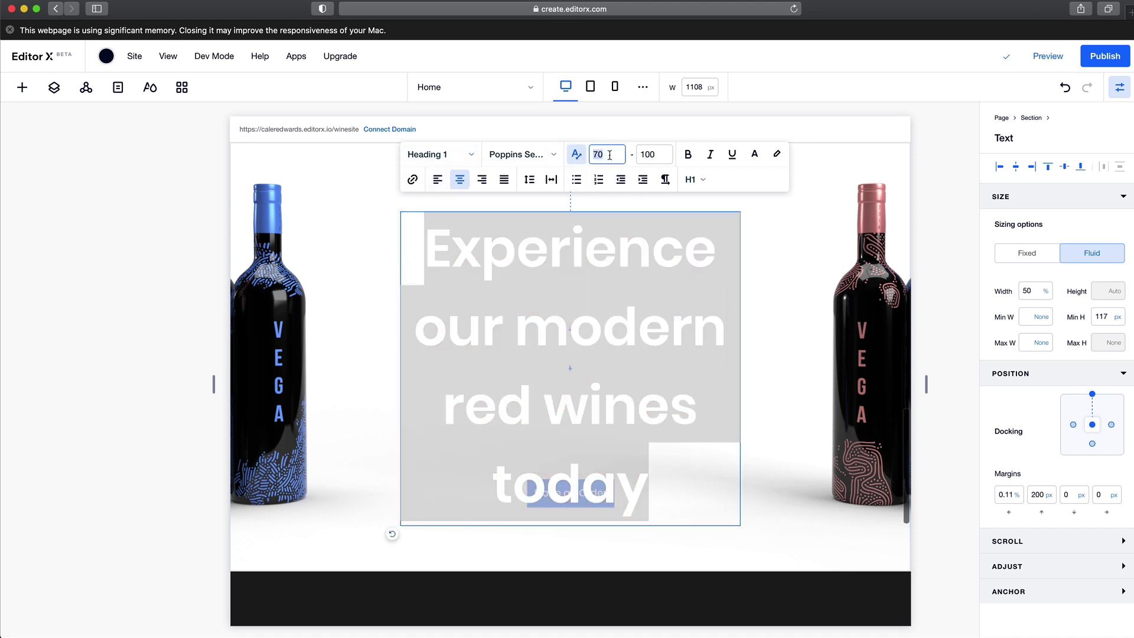
{"action": "type", "text": "36"}
{"action": "left_click", "coordinate": [654, 155]}
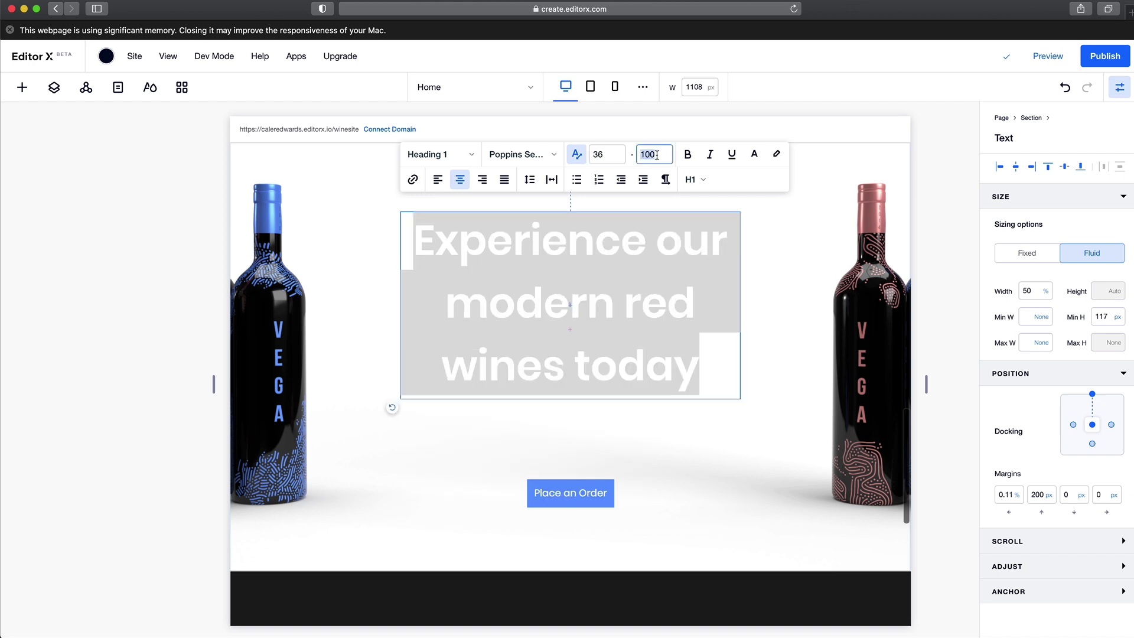
{"action": "type", "text": "60"}
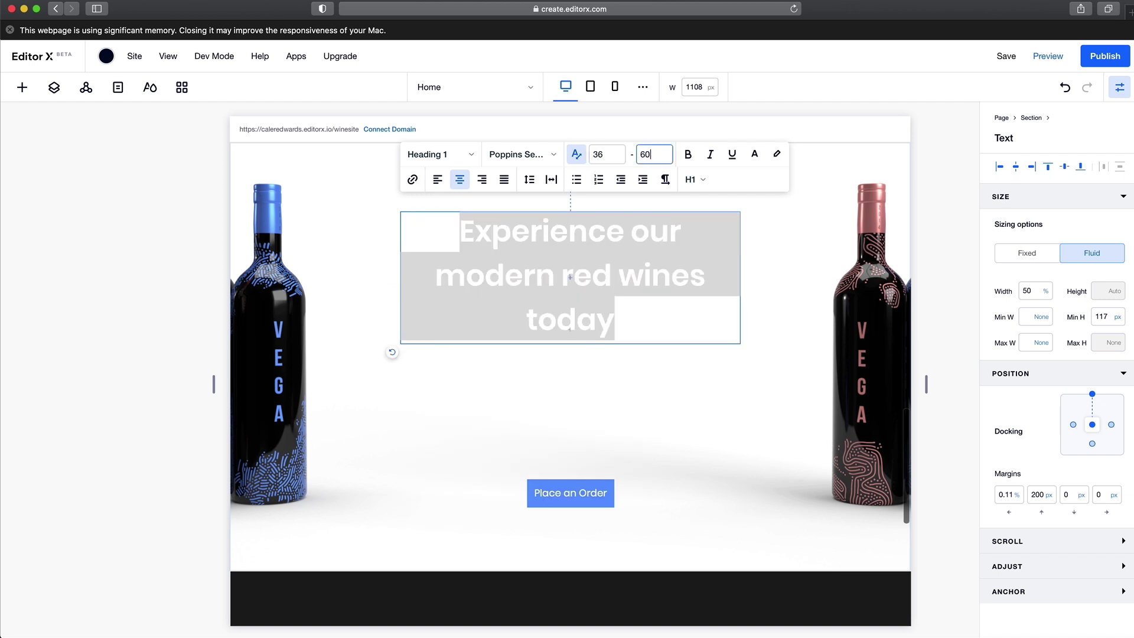
Step: Set the section title's text color to the near-black swatch from the saved colors
{"action": "left_click", "coordinate": [754, 154]}
{"action": "left_click", "coordinate": [725, 335]}
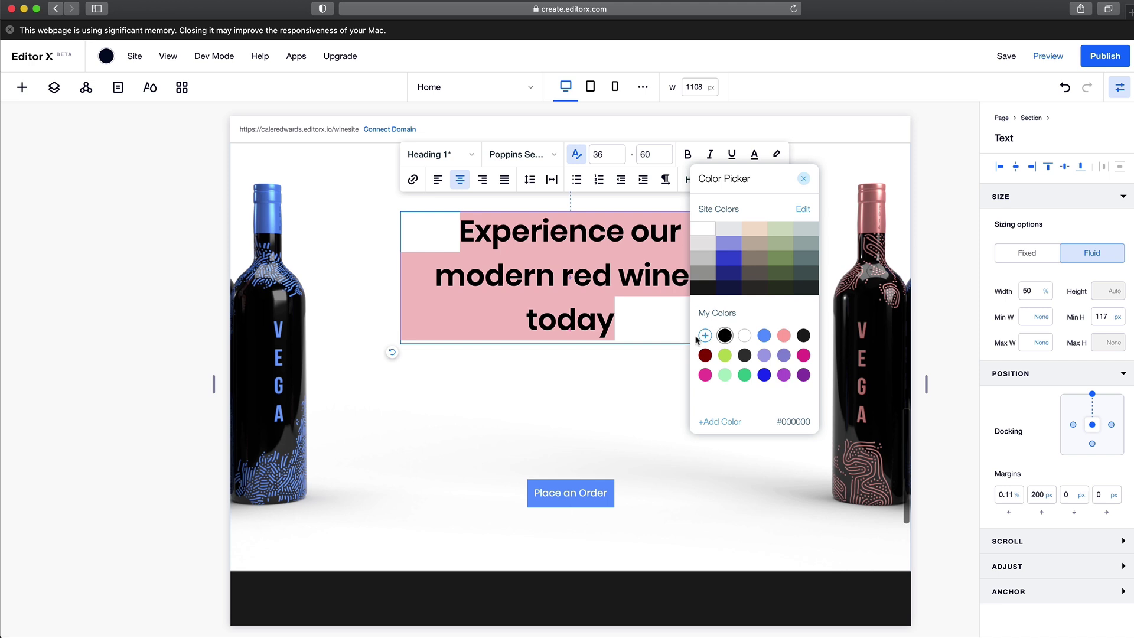
{"action": "left_click", "coordinate": [803, 336]}
{"action": "left_click", "coordinate": [523, 400]}
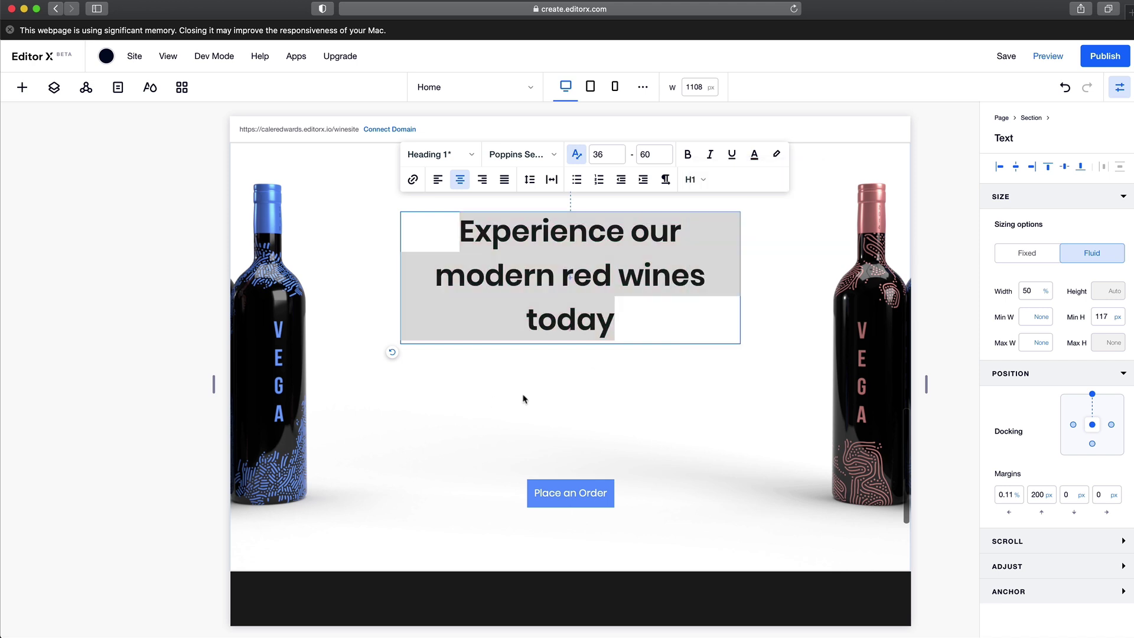
{"action": "left_click", "coordinate": [606, 417]}
Step: Move the Place an Order button up directly below the title and combine both into a horizontally centered stack
{"action": "left_click", "coordinate": [592, 489]}
{"action": "left_click_drag", "start_coordinate": [592, 489], "coordinate": [592, 370]}
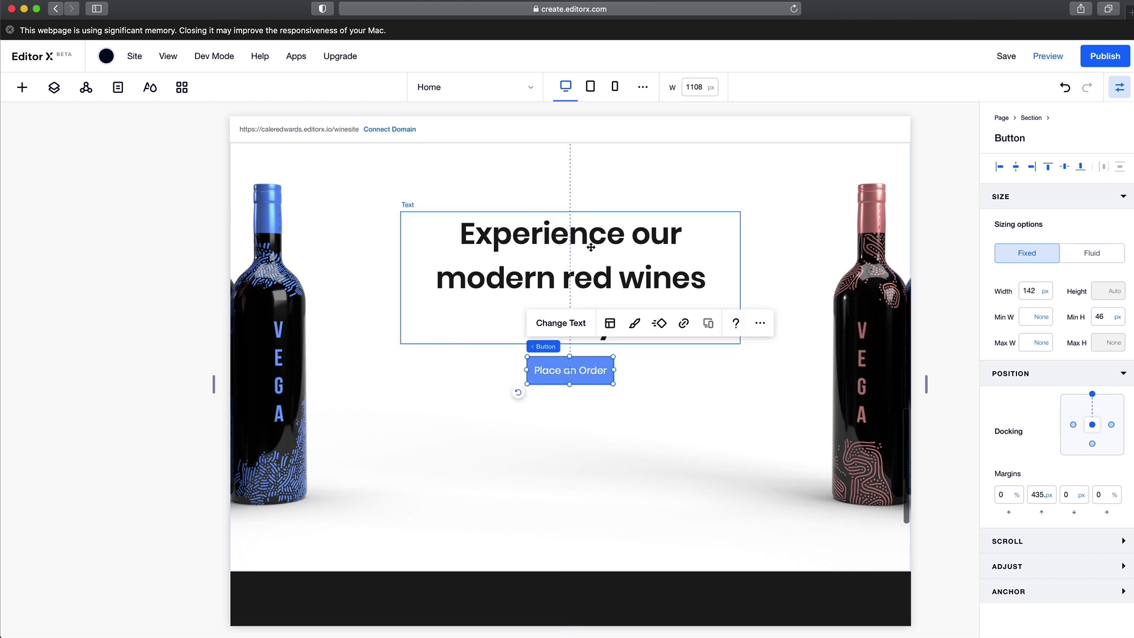
{"action": "left_click", "coordinate": [591, 247], "text": "shift"}
{"action": "left_click", "coordinate": [418, 178]}
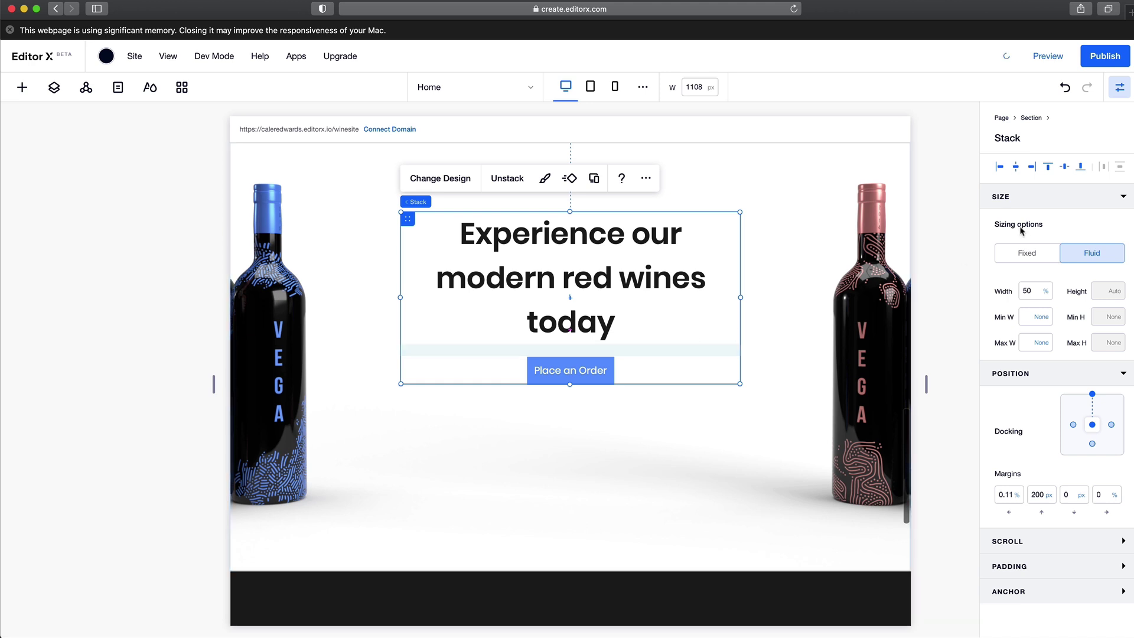
{"action": "left_click", "coordinate": [1016, 168]}
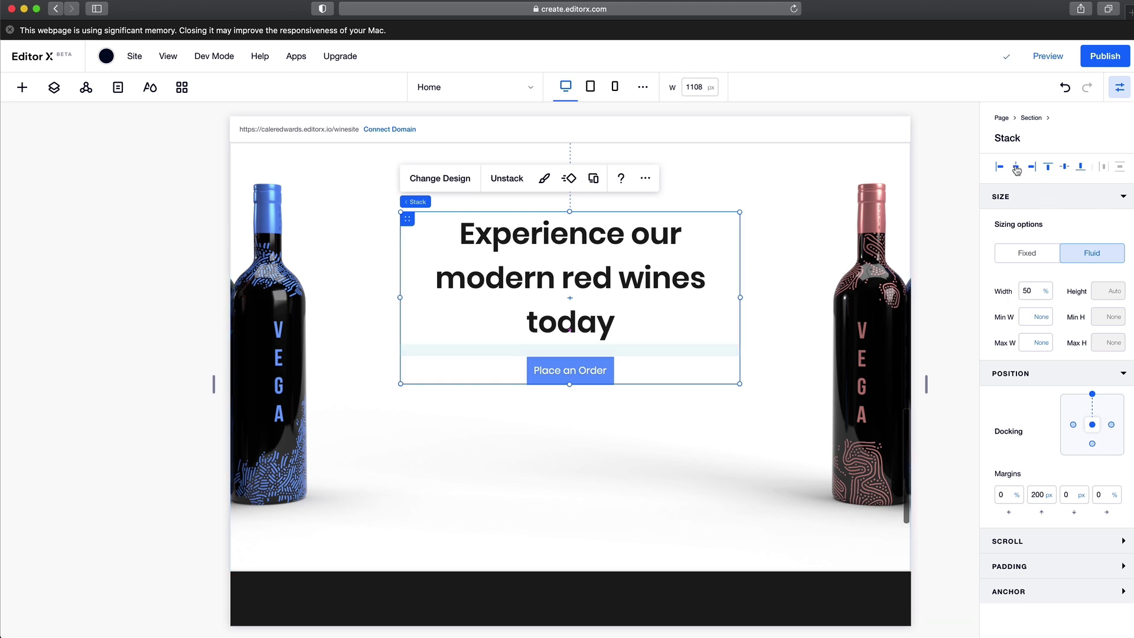
Step: Dock the title and button stack to both the left and right edges of its section
{"action": "left_click", "coordinate": [1074, 425]}
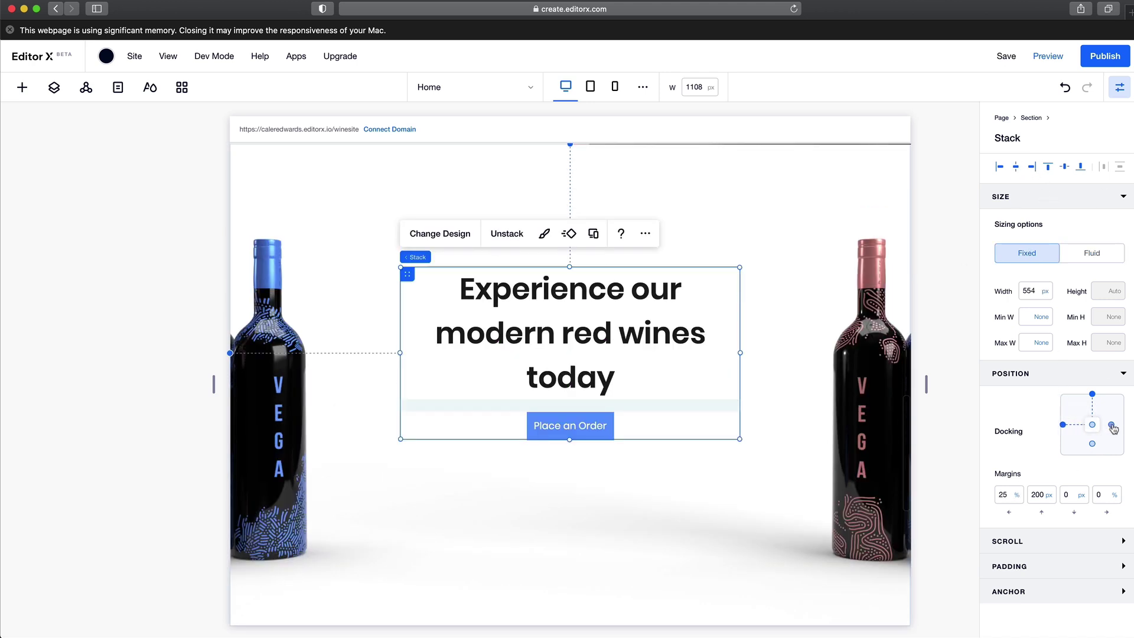
{"action": "left_click", "coordinate": [1112, 425]}
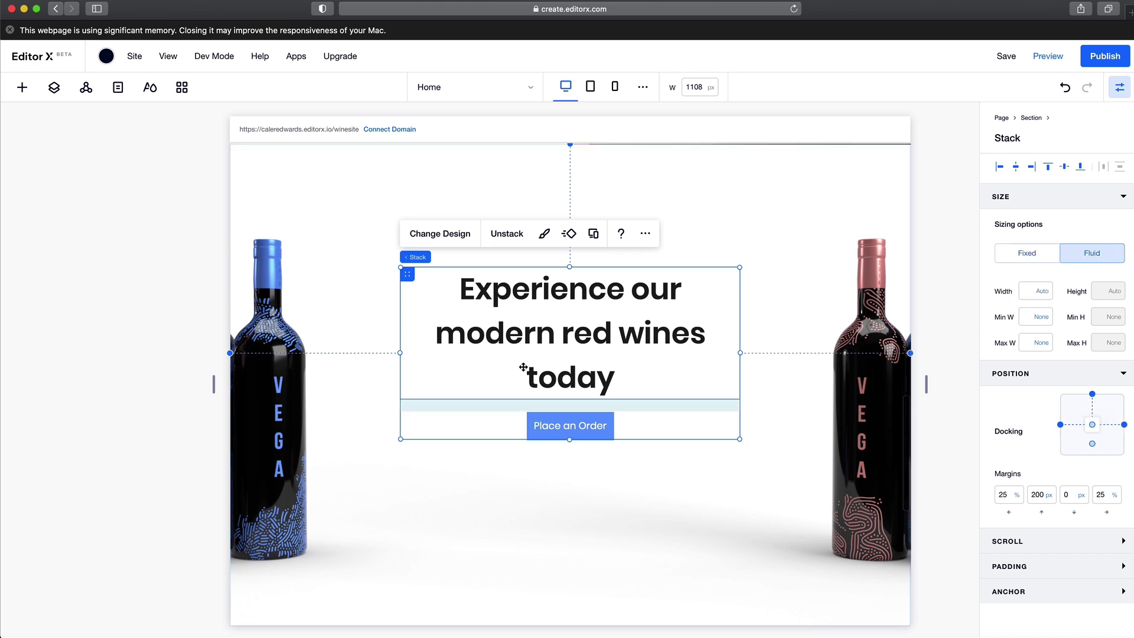
Step: Move the bottle-image call-to-action section one place down in the page's section order
{"action": "left_click", "coordinate": [392, 210]}
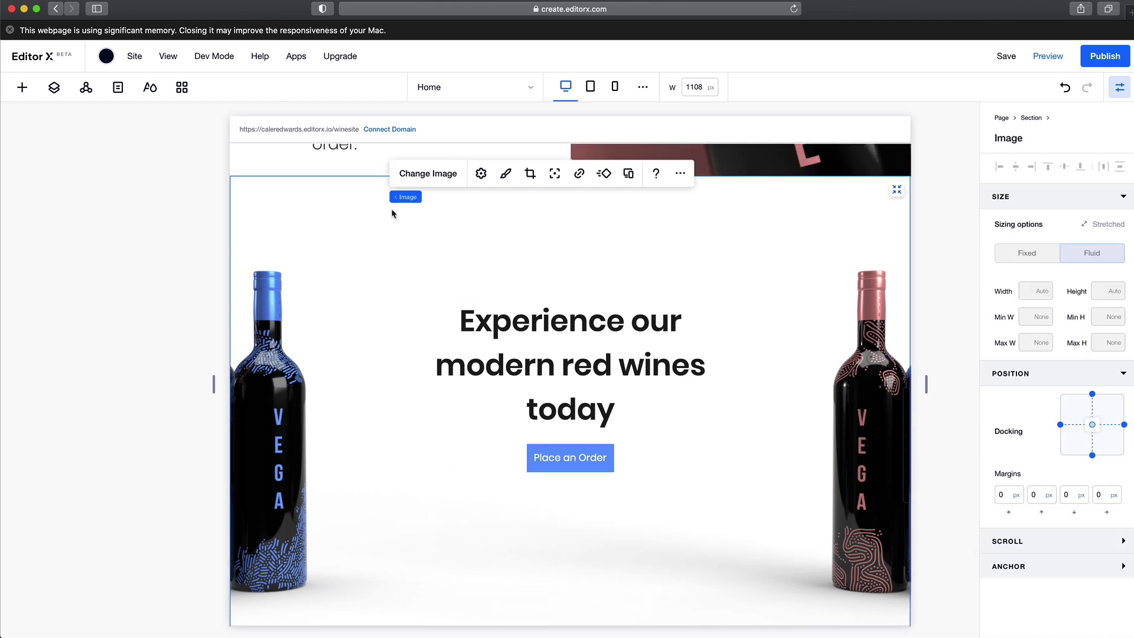
{"action": "left_click", "coordinate": [680, 174]}
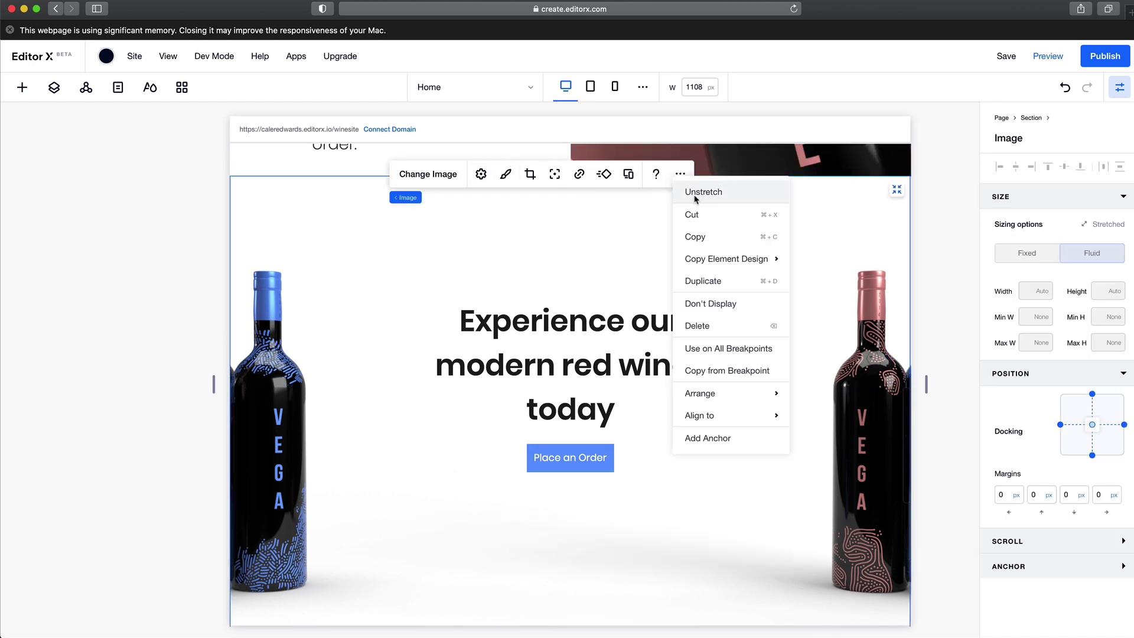
{"action": "left_click", "coordinate": [408, 198]}
{"action": "left_click", "coordinate": [644, 174]}
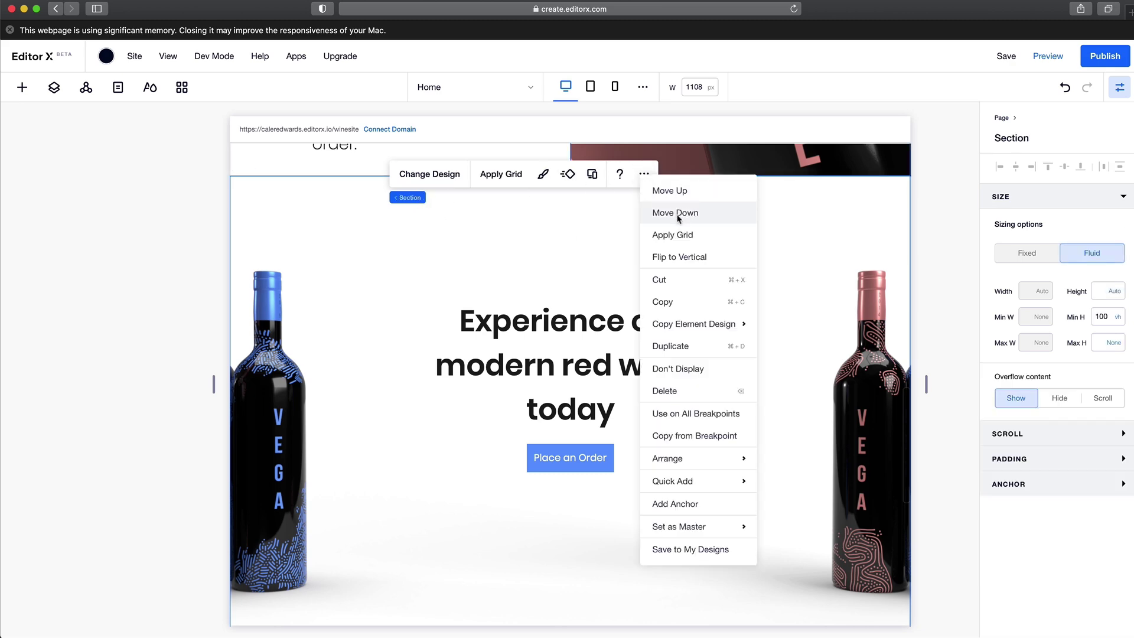
{"action": "left_click", "coordinate": [675, 213]}
{"action": "key", "text": "Escape"}
Step: Review the home page from the hero to the footer and examine the items of the header's site menu
{"action": "scroll", "coordinate": [688, 353], "scroll_direction": "up", "scroll_amount": 10}
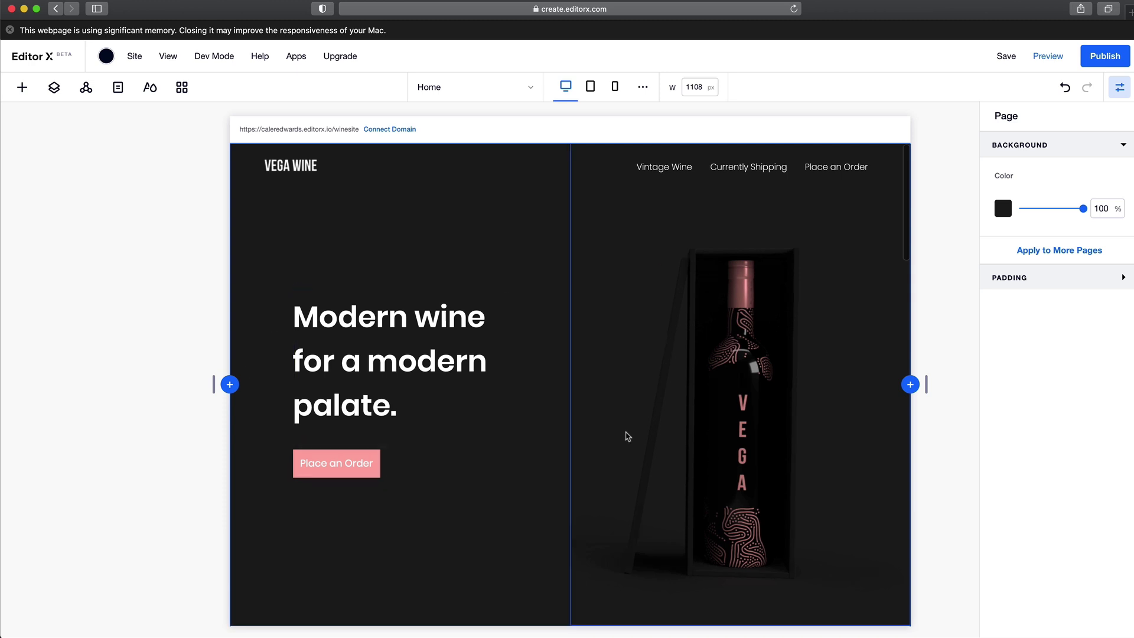
{"action": "scroll", "coordinate": [615, 367], "scroll_direction": "down", "scroll_amount": 10}
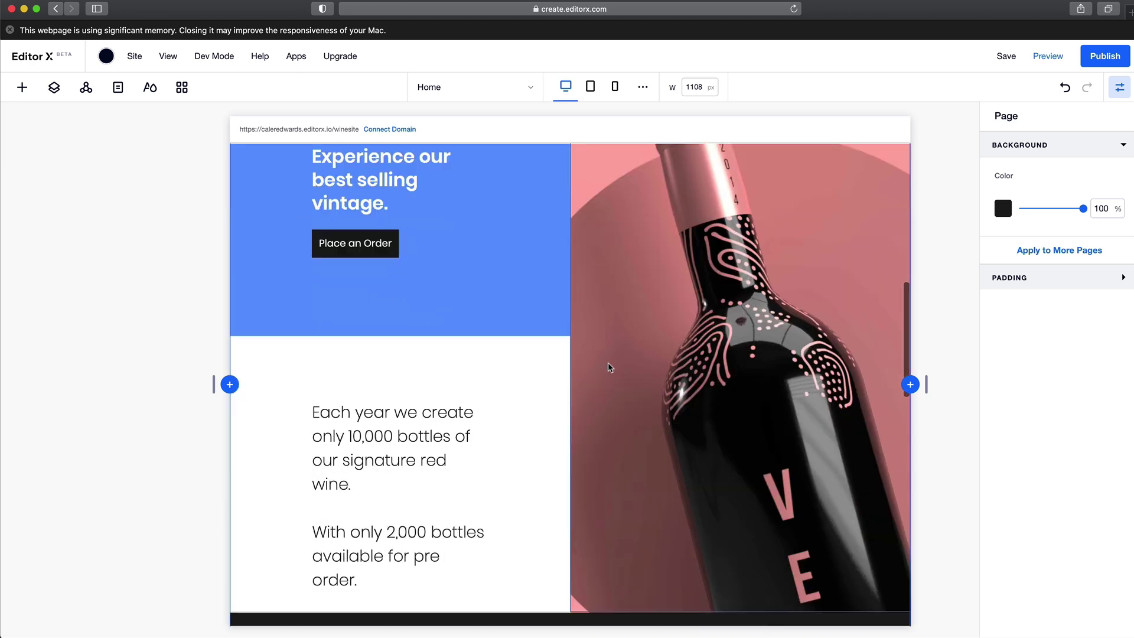
{"action": "scroll", "coordinate": [691, 423], "scroll_direction": "down", "scroll_amount": 8}
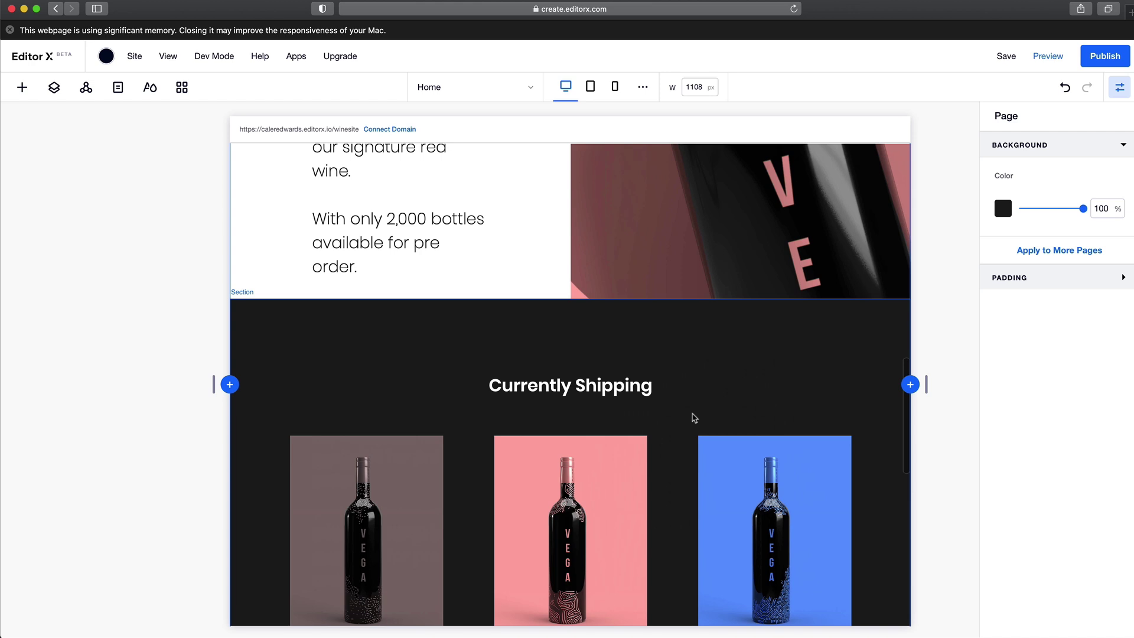
{"action": "scroll", "coordinate": [357, 327], "scroll_direction": "down", "scroll_amount": 6}
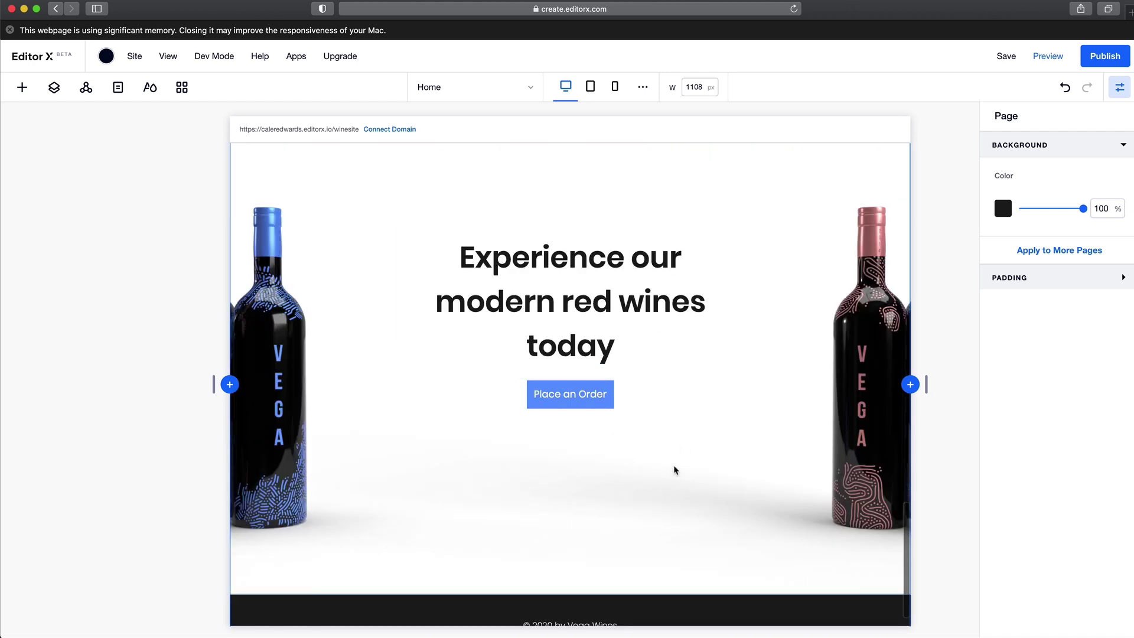
{"action": "scroll", "coordinate": [677, 470], "scroll_direction": "down", "scroll_amount": 2}
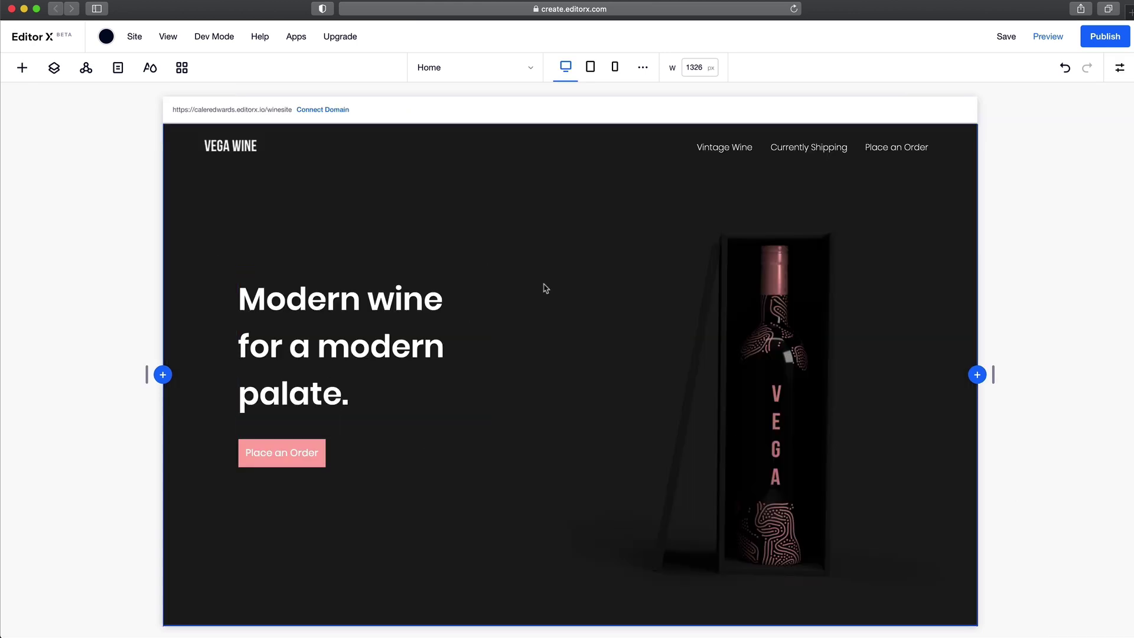
{"action": "left_click", "coordinate": [703, 152]}
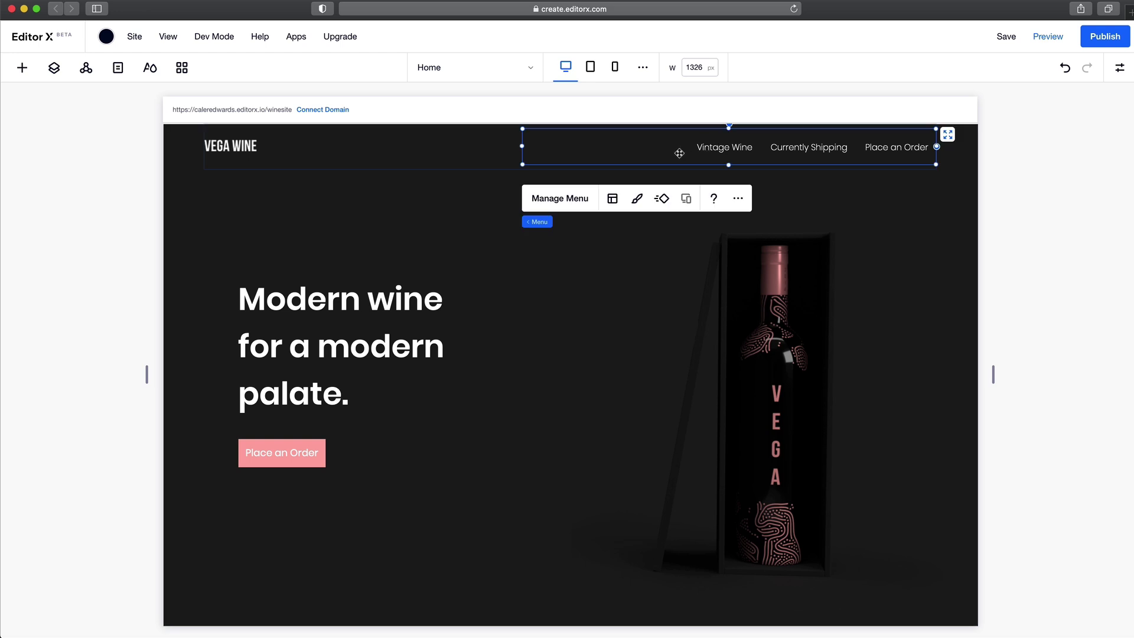
{"action": "left_click", "coordinate": [568, 201]}
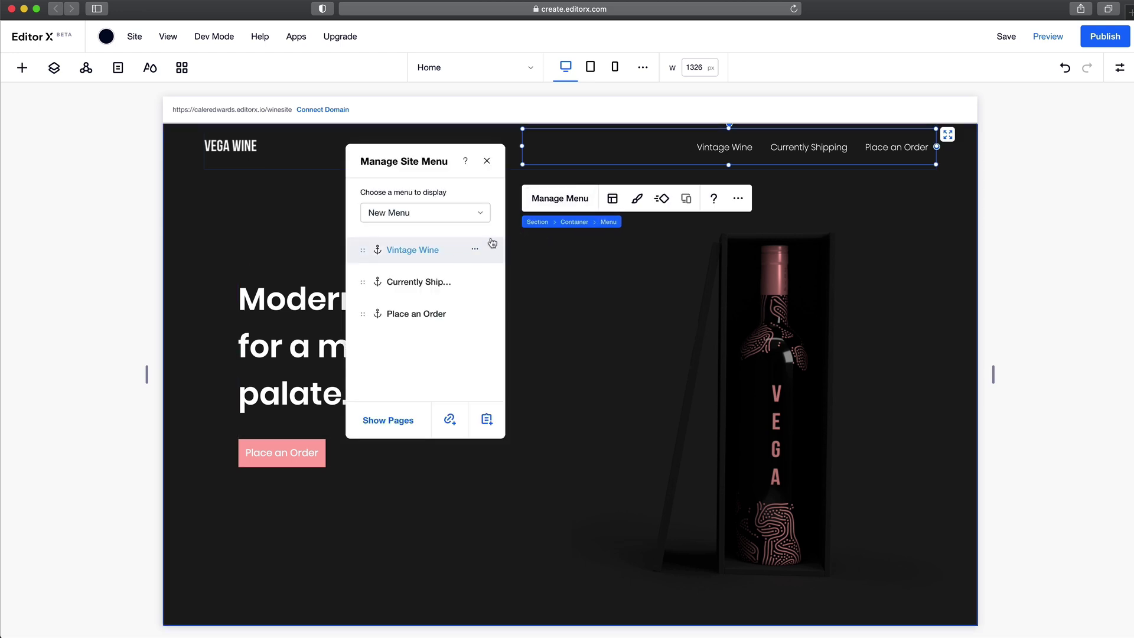
{"action": "left_click", "coordinate": [34, 268]}
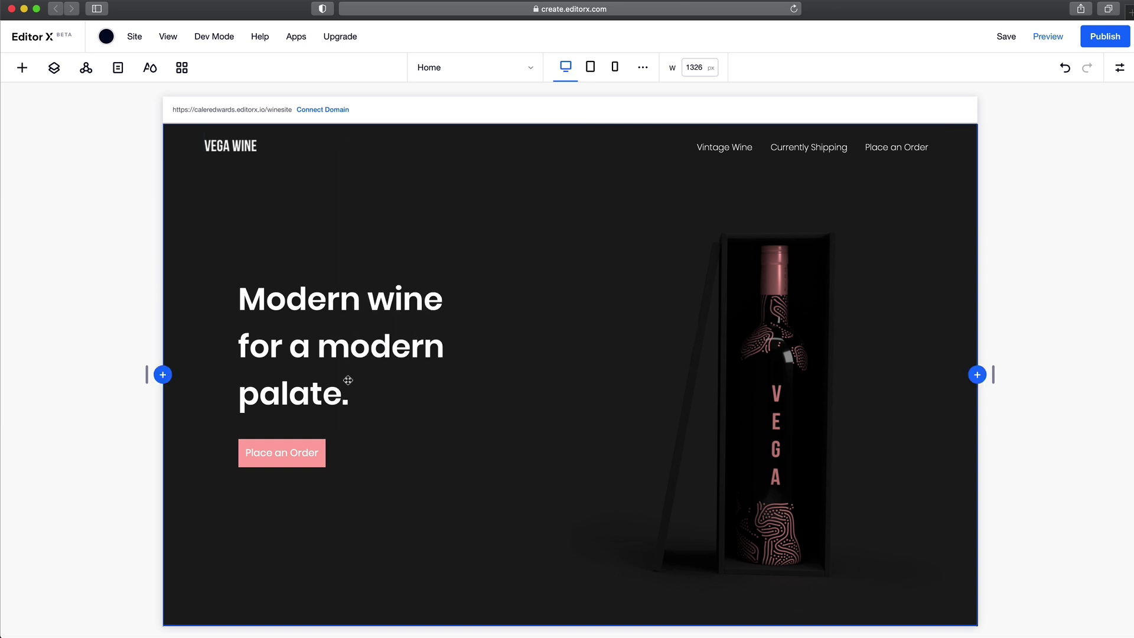
Step: Add an anchor named Vintage Wine to the blue container holding the 2014 vintage text
{"action": "scroll", "coordinate": [393, 378], "scroll_direction": "down", "scroll_amount": 7}
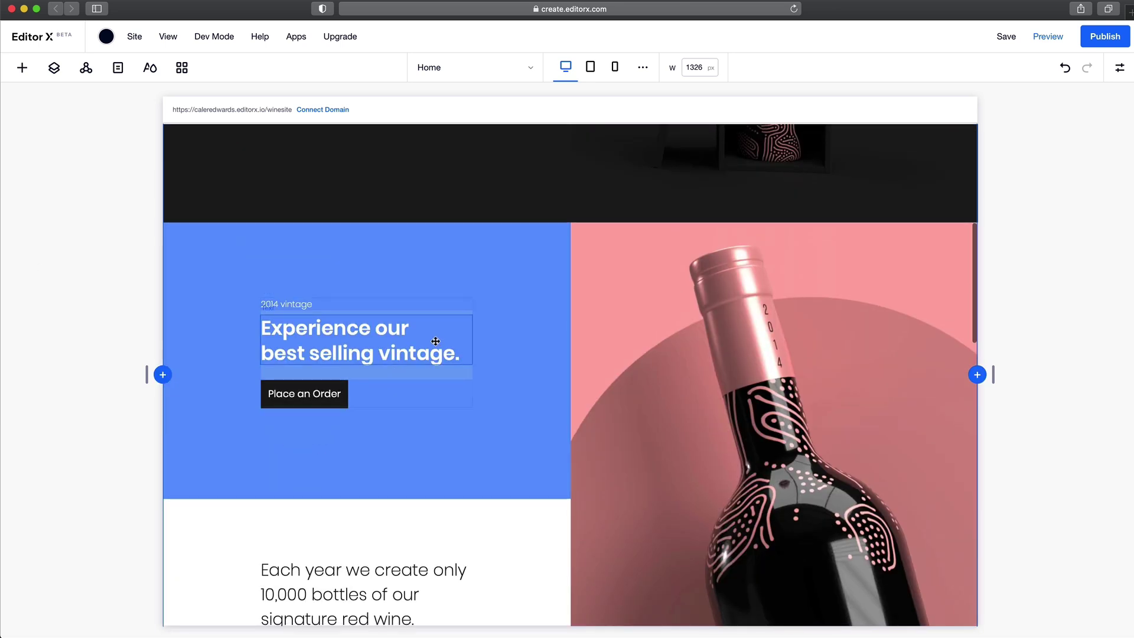
{"action": "left_click", "coordinate": [312, 266]}
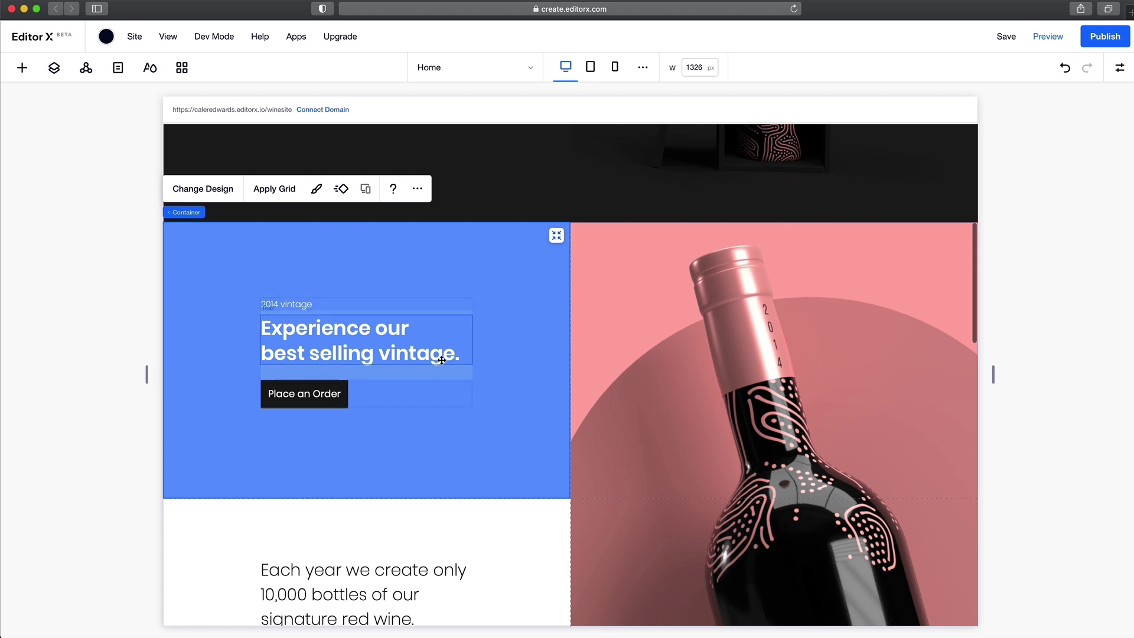
{"action": "left_click", "coordinate": [1119, 67]}
{"action": "scroll", "coordinate": [1029, 571], "scroll_direction": "down", "scroll_amount": 1}
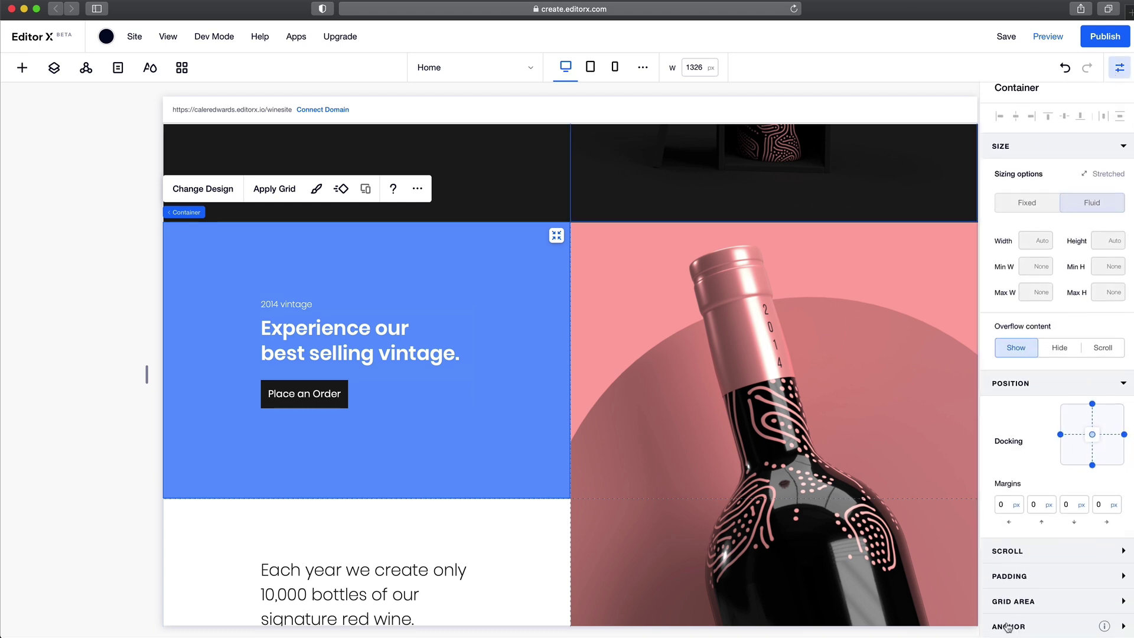
{"action": "left_click", "coordinate": [1042, 626]}
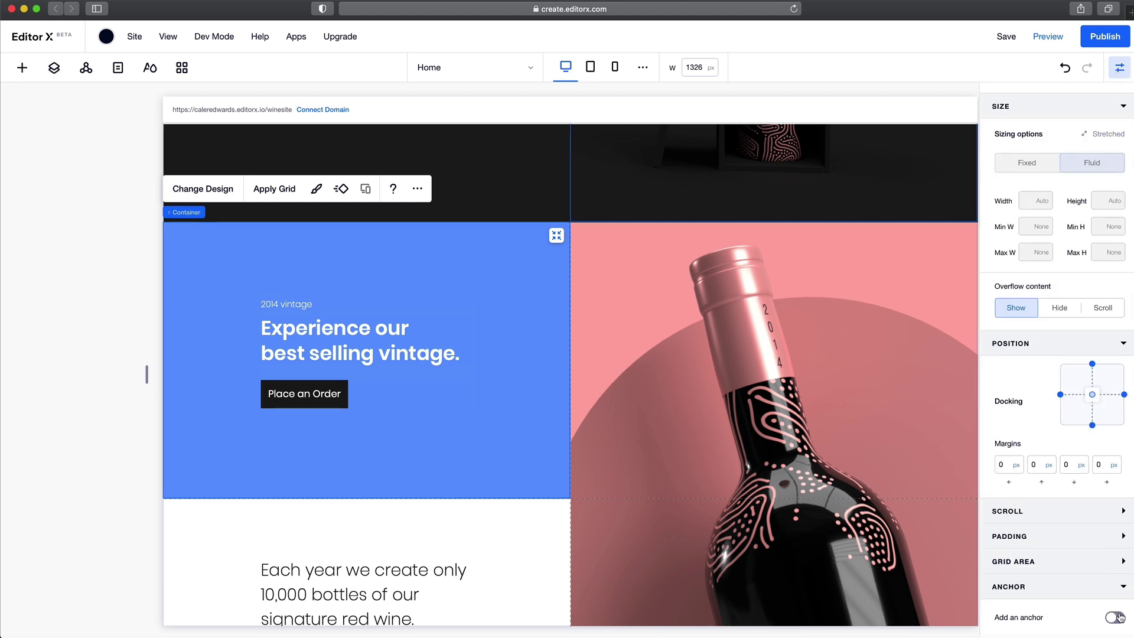
{"action": "scroll", "coordinate": [1040, 599], "scroll_direction": "down", "scroll_amount": 2}
{"action": "left_click", "coordinate": [1058, 616]}
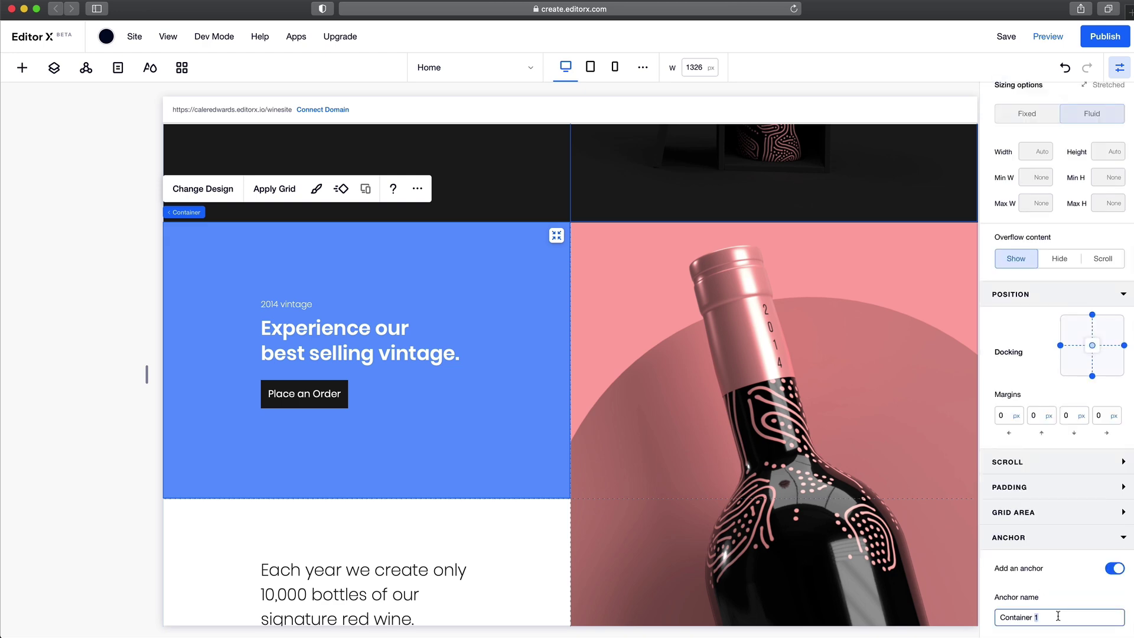
{"action": "key", "text": "Escape"}
Step: Add an anchor named Currently Shipping to the dark section with the three wine products
{"action": "scroll", "coordinate": [336, 359], "scroll_direction": "down", "scroll_amount": 10}
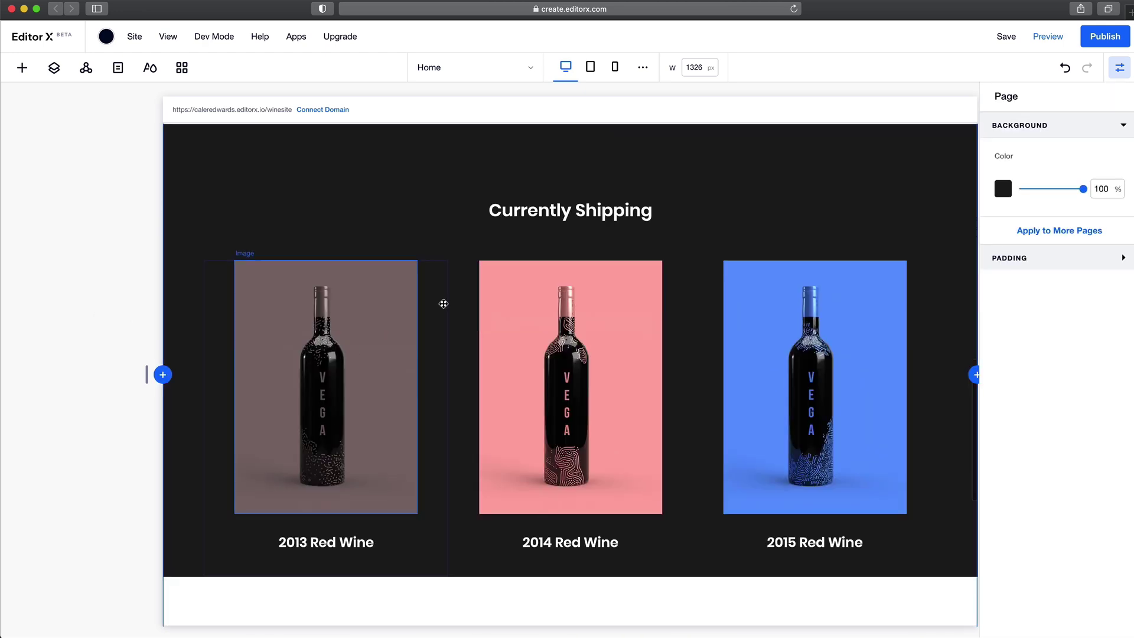
{"action": "left_click", "coordinate": [481, 195]}
{"action": "scroll", "coordinate": [449, 201], "scroll_direction": "up", "scroll_amount": 2}
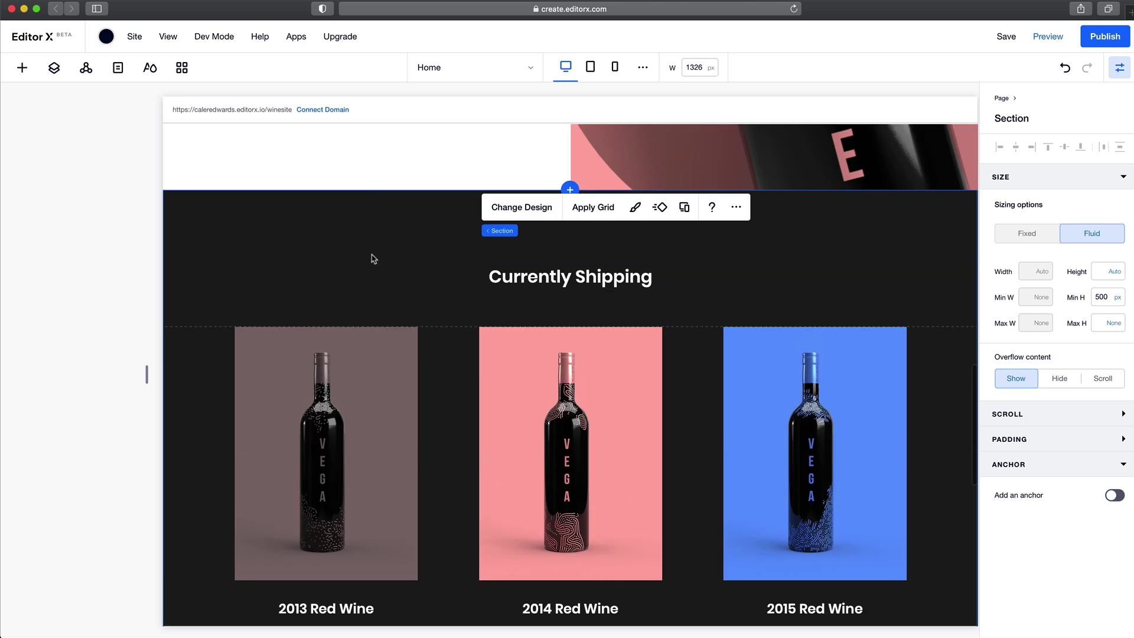
{"action": "left_click", "coordinate": [352, 251]}
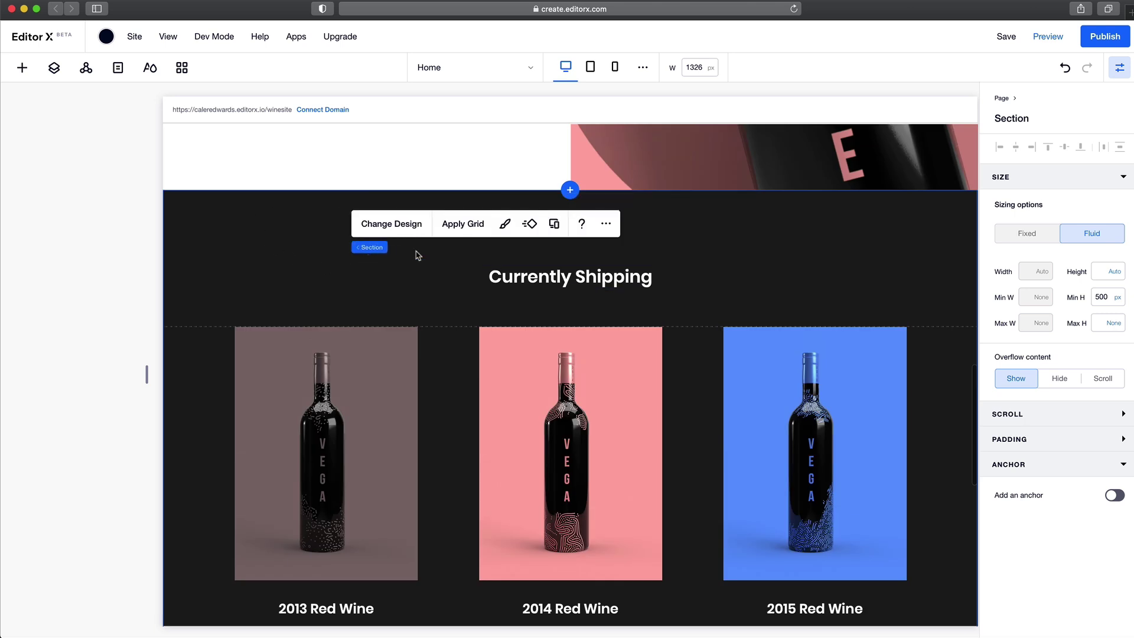
{"action": "left_click", "coordinate": [1115, 495]}
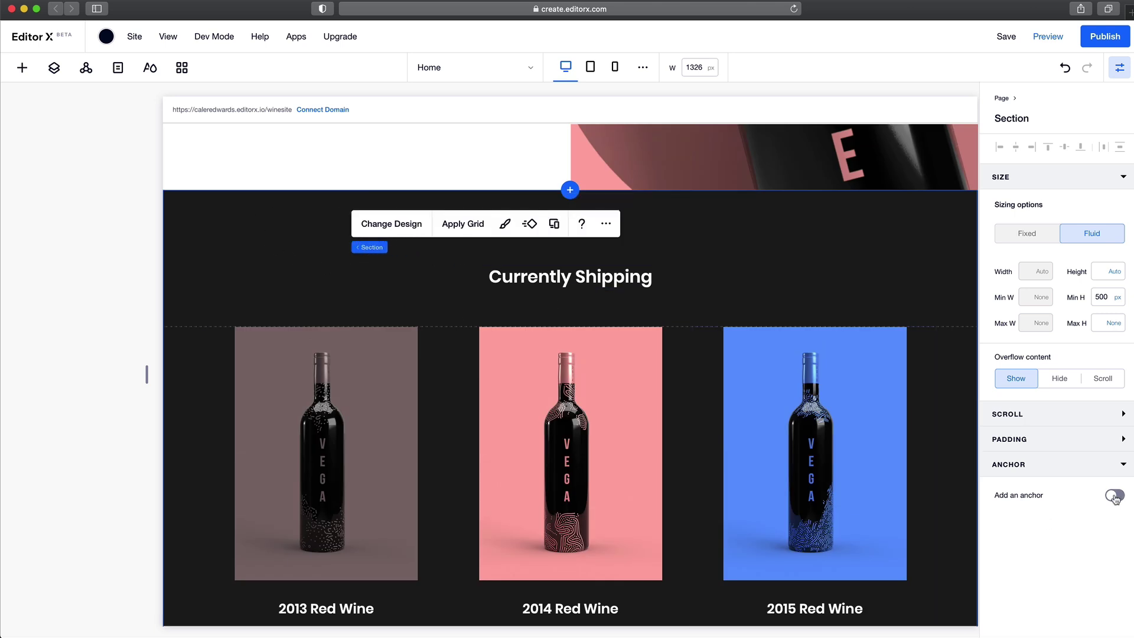
{"action": "double_click", "coordinate": [1050, 545]}
{"action": "triple_click", "coordinate": [1050, 544]}
{"action": "type", "text": "Currently Shipping"}
{"action": "key", "text": "Return"}
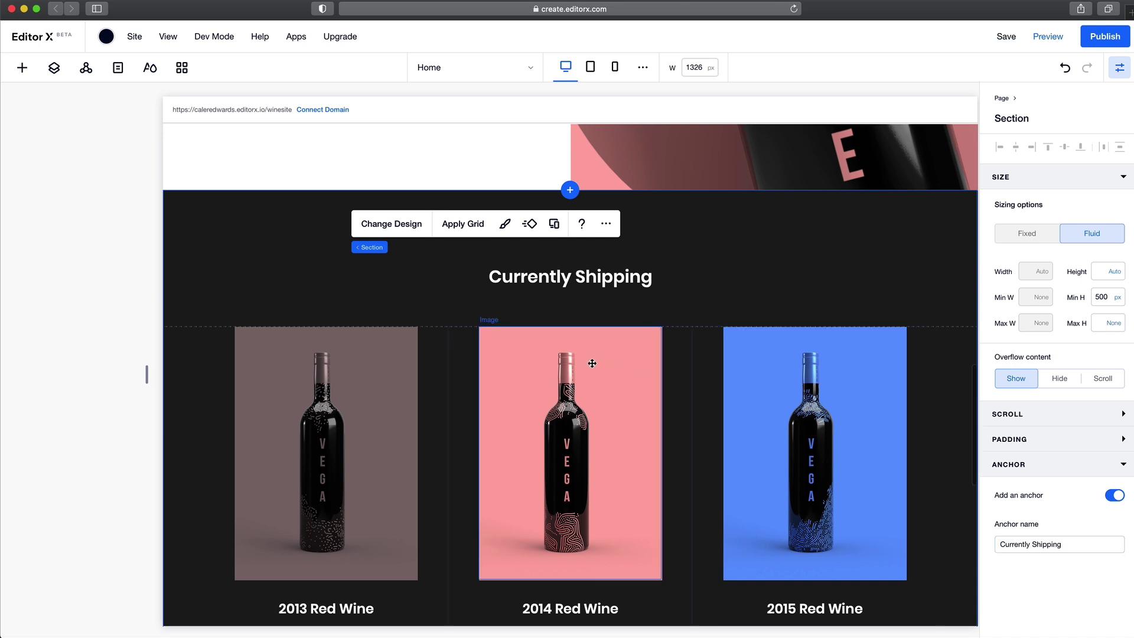
Step: Add an anchor named CTA to the section containing the "Experience our modern red wines today" title
{"action": "scroll", "coordinate": [592, 363], "scroll_direction": "down", "scroll_amount": 7}
{"action": "left_click", "coordinate": [538, 320]}
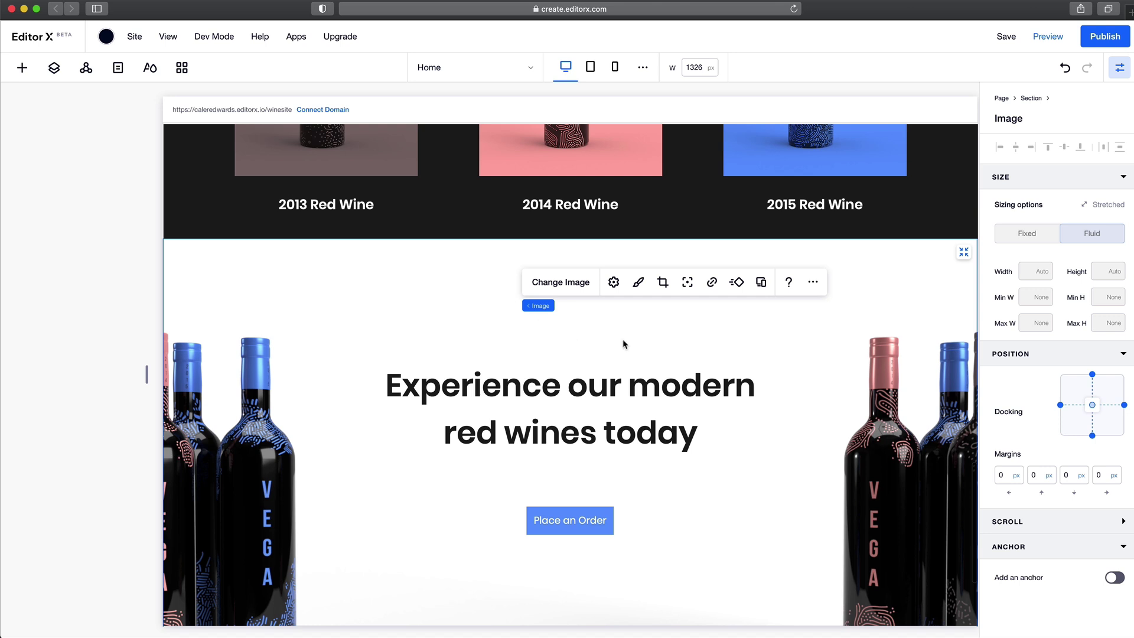
{"action": "left_click", "coordinate": [539, 306]}
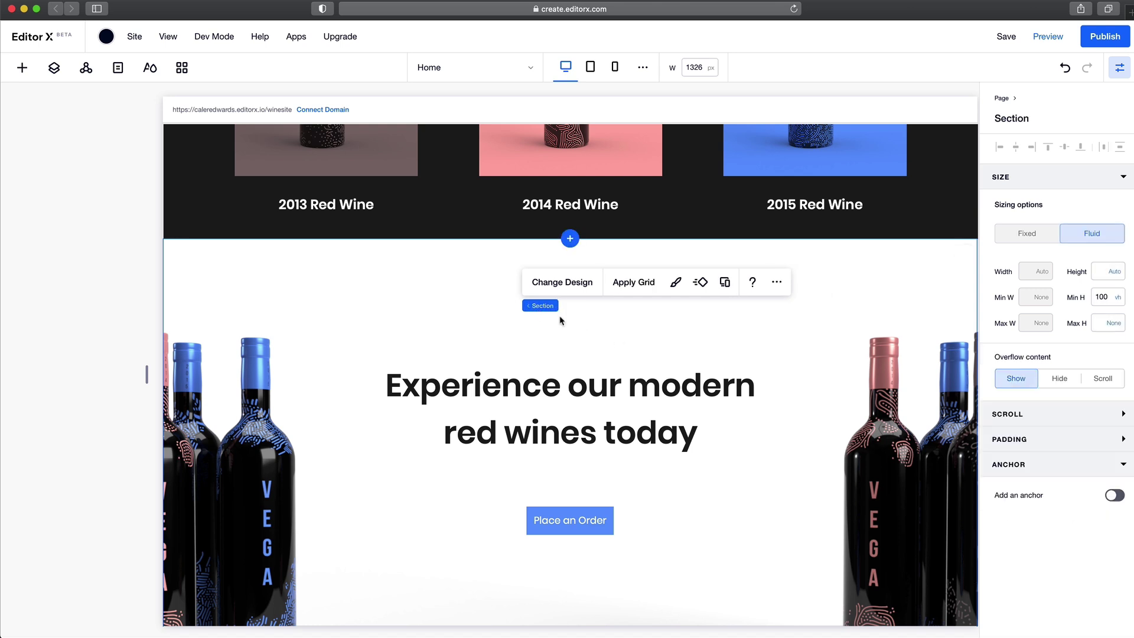
{"action": "left_click", "coordinate": [1115, 495]}
{"action": "double_click", "coordinate": [1039, 544]}
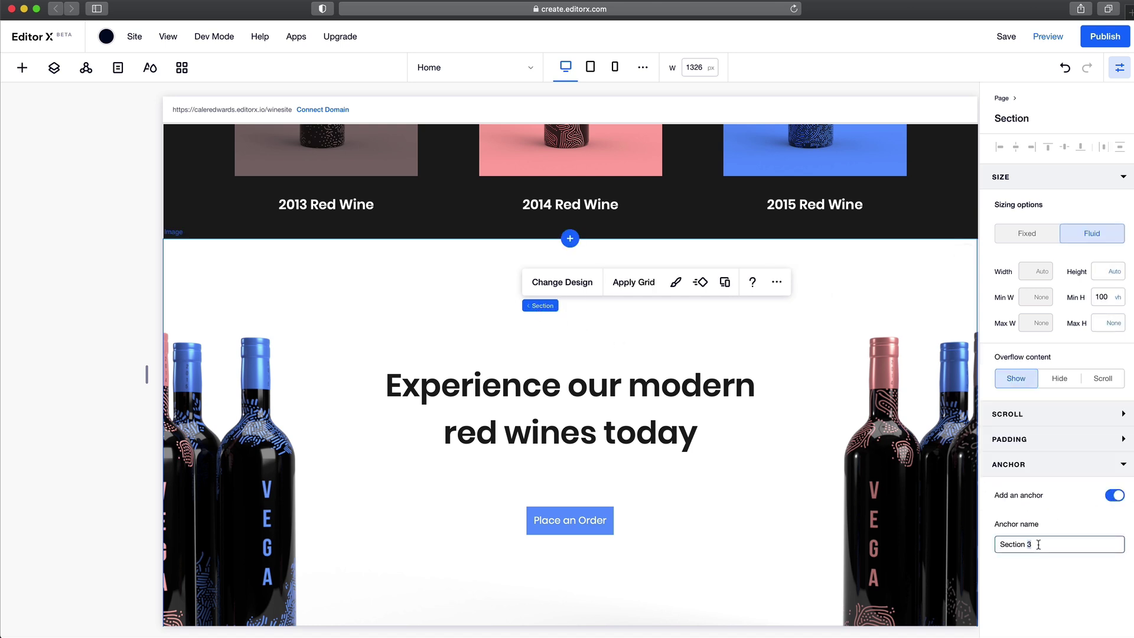
{"action": "key", "text": "super+a"}
{"action": "type", "text": "C"}
{"action": "key", "text": "Return"}
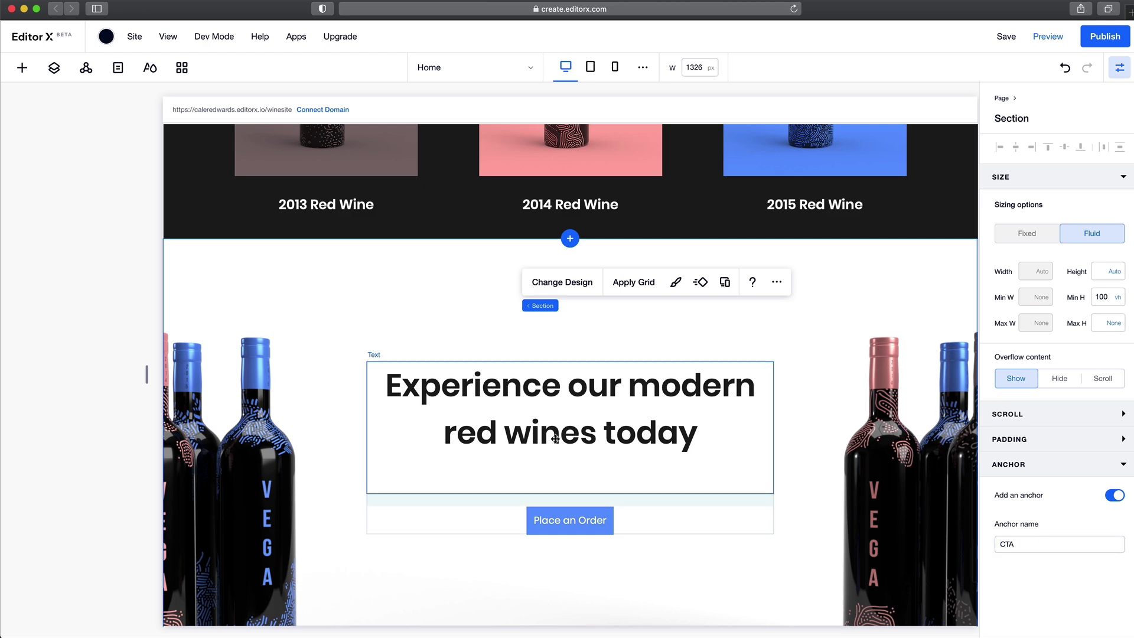
Step: Link the header menu's Vintage Wine item to the Vintage Wine anchor on the Home page
{"action": "scroll", "coordinate": [565, 441], "scroll_direction": "up", "scroll_amount": 5}
{"action": "scroll", "coordinate": [567, 441], "scroll_direction": "up", "scroll_amount": 10}
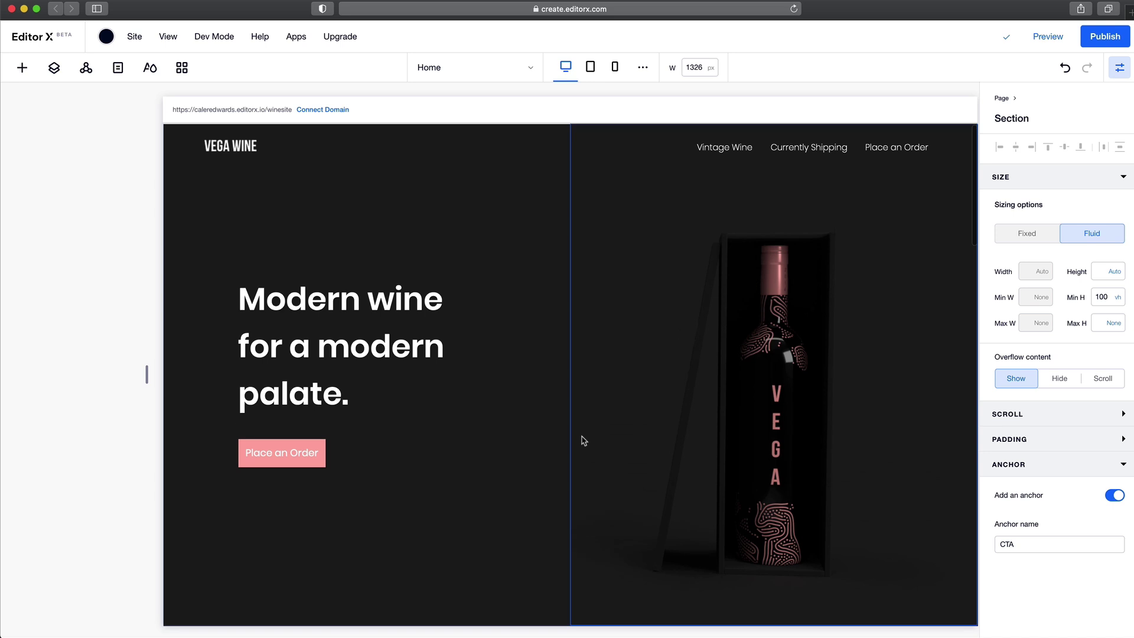
{"action": "left_click", "coordinate": [714, 144]}
{"action": "left_click", "coordinate": [576, 198]}
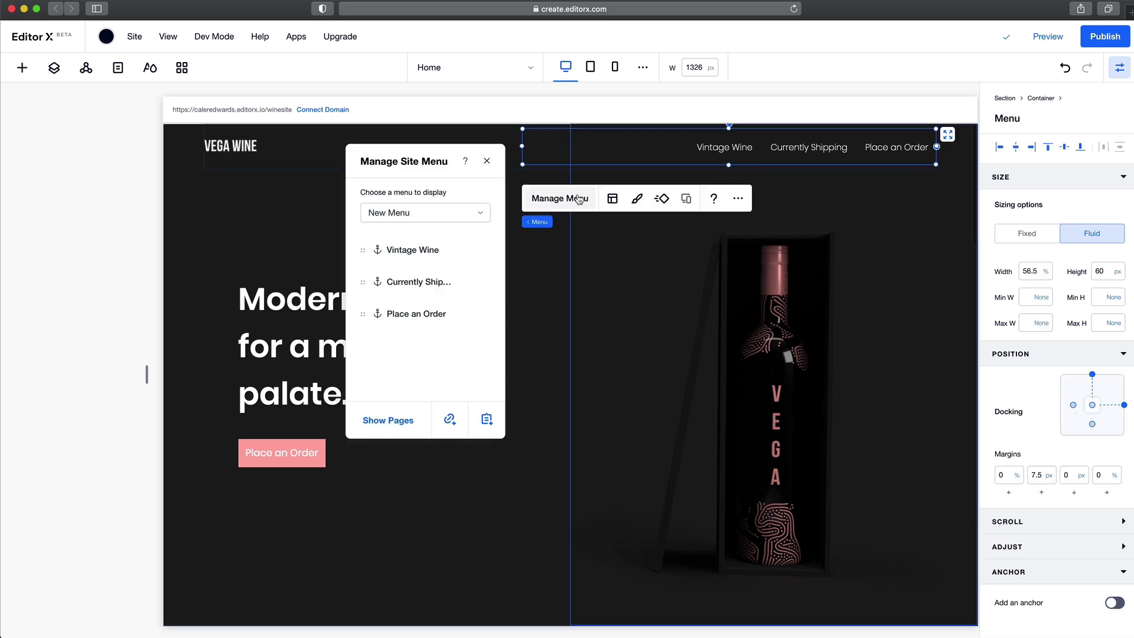
{"action": "left_click", "coordinate": [479, 257]}
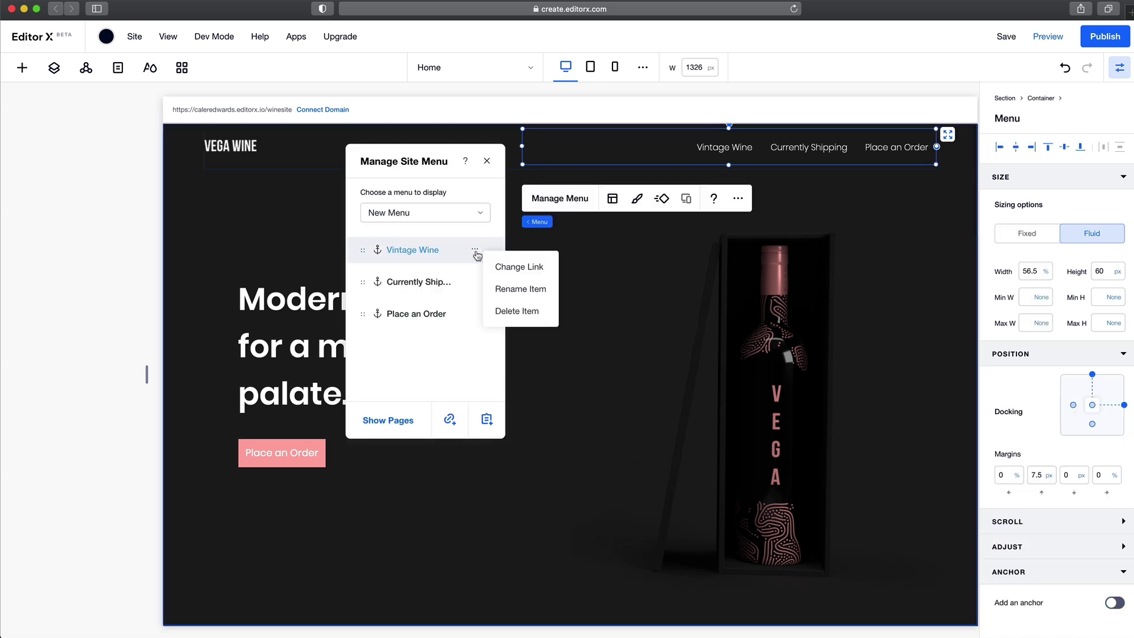
{"action": "left_click", "coordinate": [508, 269]}
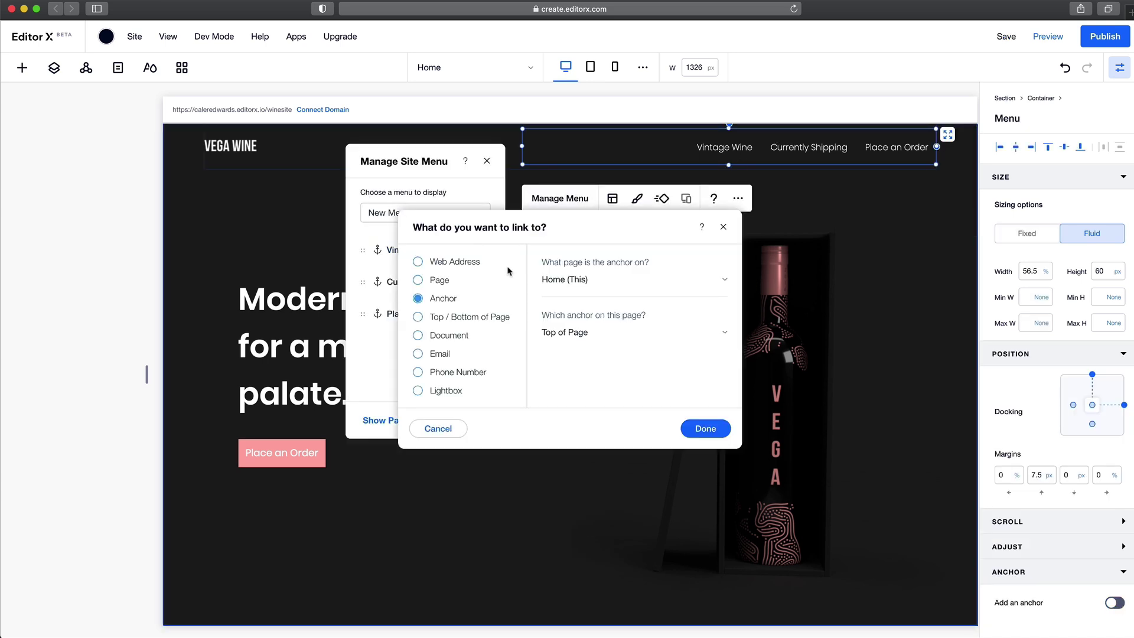
{"action": "left_click", "coordinate": [725, 332]}
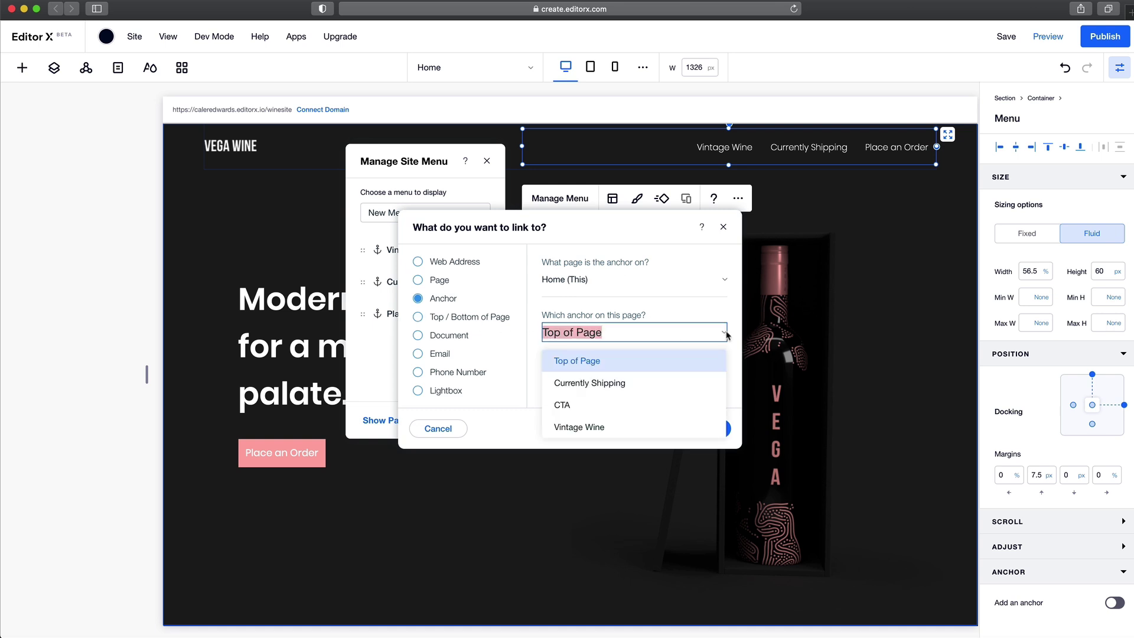
{"action": "left_click", "coordinate": [569, 429]}
{"action": "left_click", "coordinate": [705, 428]}
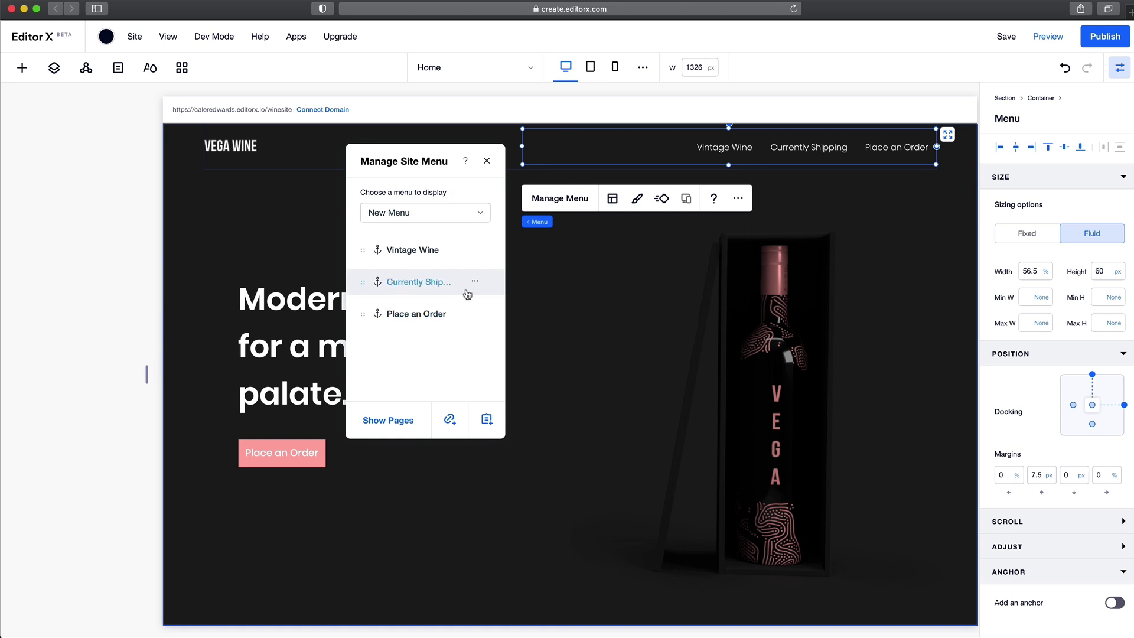
Step: Link the header menu's Currently Shipping item to the Currently Shipping anchor on the Home page
{"action": "left_click", "coordinate": [481, 283]}
{"action": "left_click", "coordinate": [510, 298]}
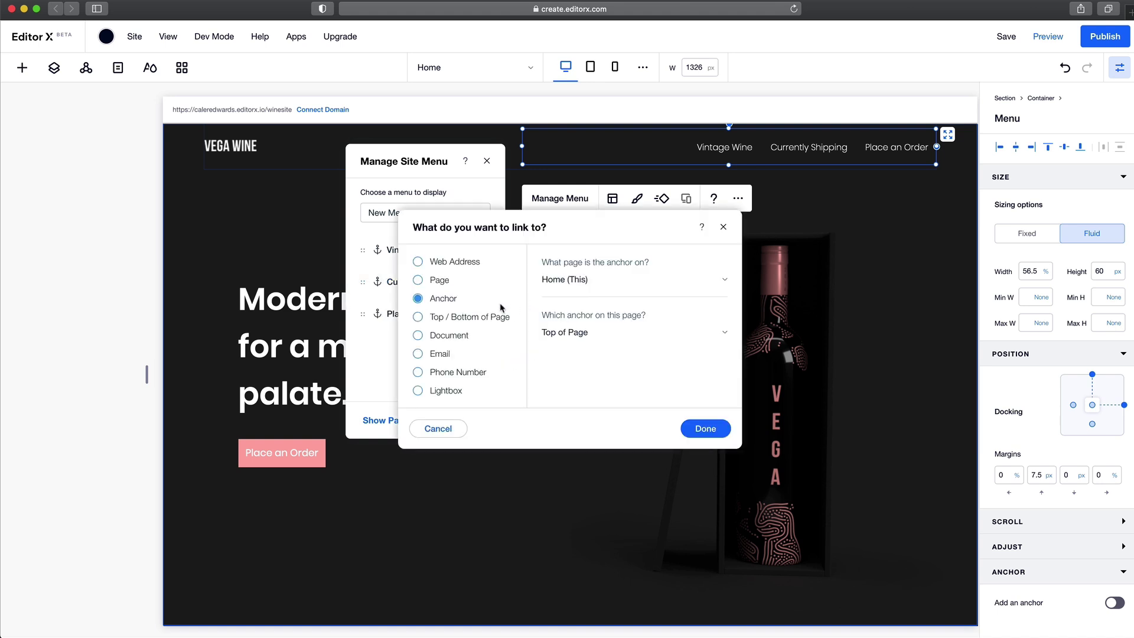
{"action": "left_click", "coordinate": [600, 332]}
{"action": "left_click", "coordinate": [589, 383]}
{"action": "left_click", "coordinate": [705, 428]}
Step: Link the header menu's Place an Order item to the CTA anchor on the Home page
{"action": "left_click", "coordinate": [482, 313]}
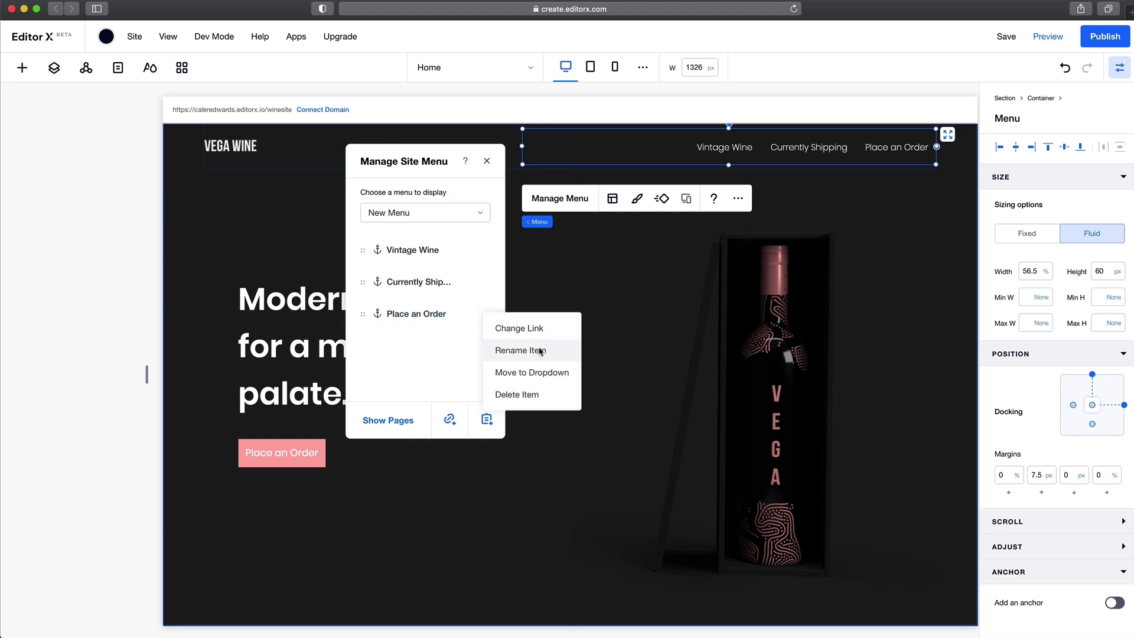
{"action": "left_click", "coordinate": [517, 334]}
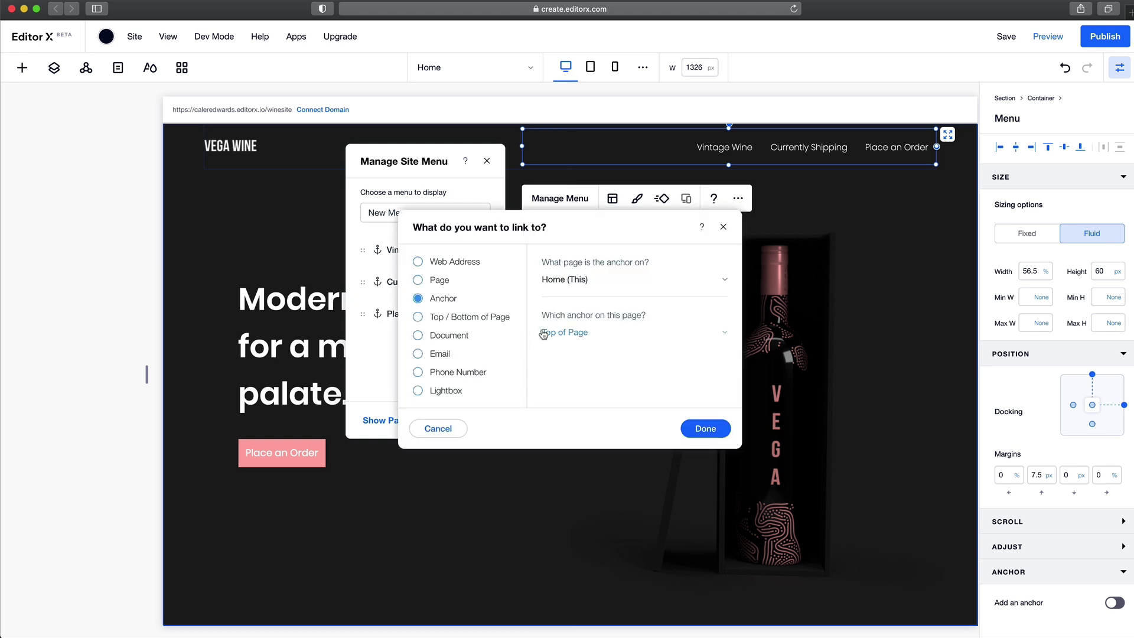
{"action": "left_click", "coordinate": [620, 339]}
{"action": "left_click", "coordinate": [575, 405]}
{"action": "left_click", "coordinate": [705, 427]}
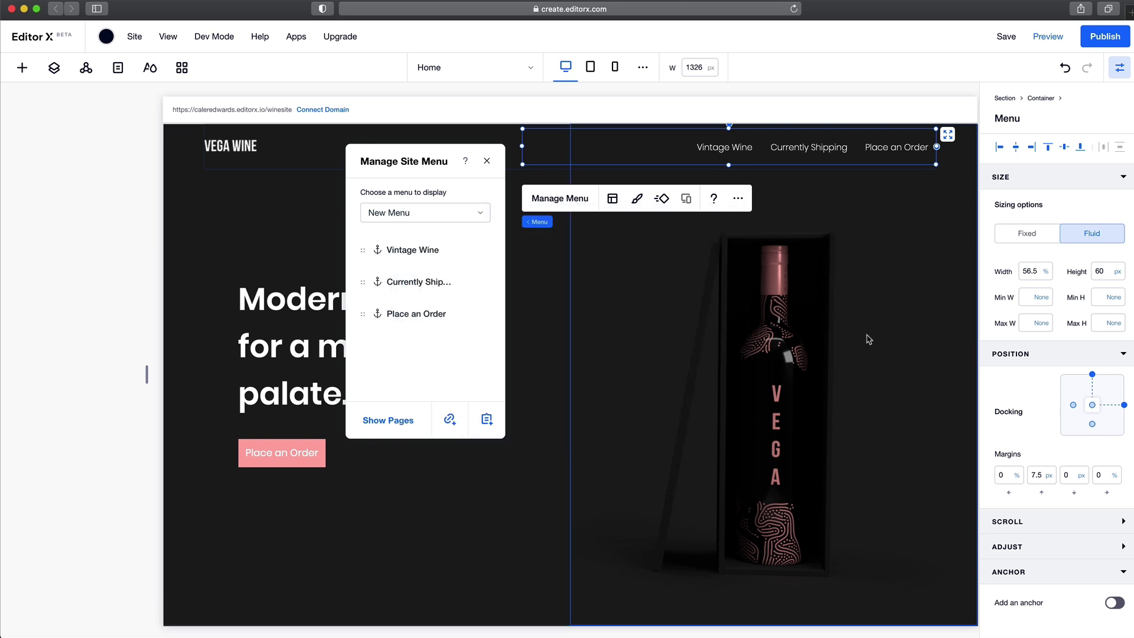
{"action": "left_click", "coordinate": [487, 160]}
Step: Preview the Home page down through the 2014 vintage section, and return to editing the site
{"action": "left_click", "coordinate": [1047, 37]}
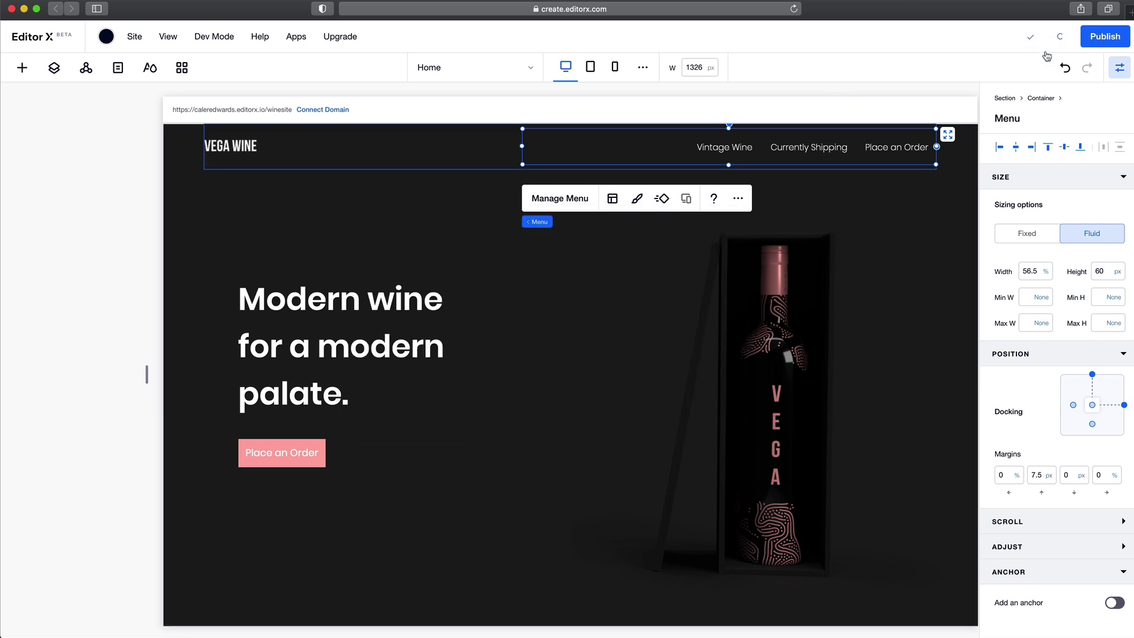
{"action": "scroll", "coordinate": [772, 317], "scroll_direction": "down", "scroll_amount": 4}
{"action": "scroll", "coordinate": [772, 317], "scroll_direction": "down", "scroll_amount": 5}
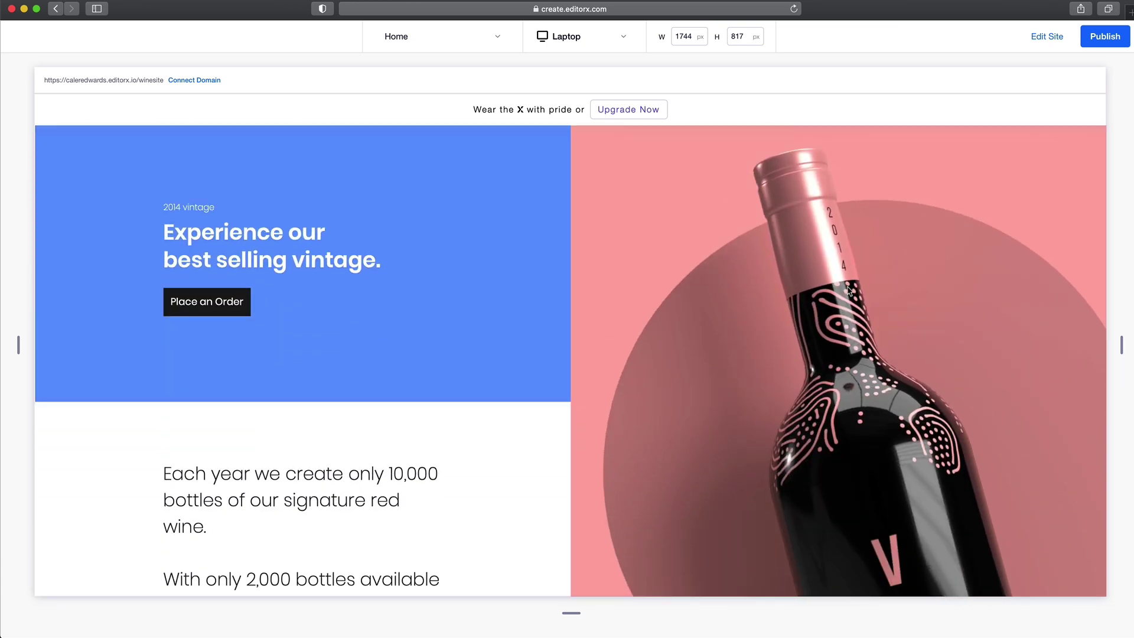
{"action": "left_click", "coordinate": [1045, 38]}
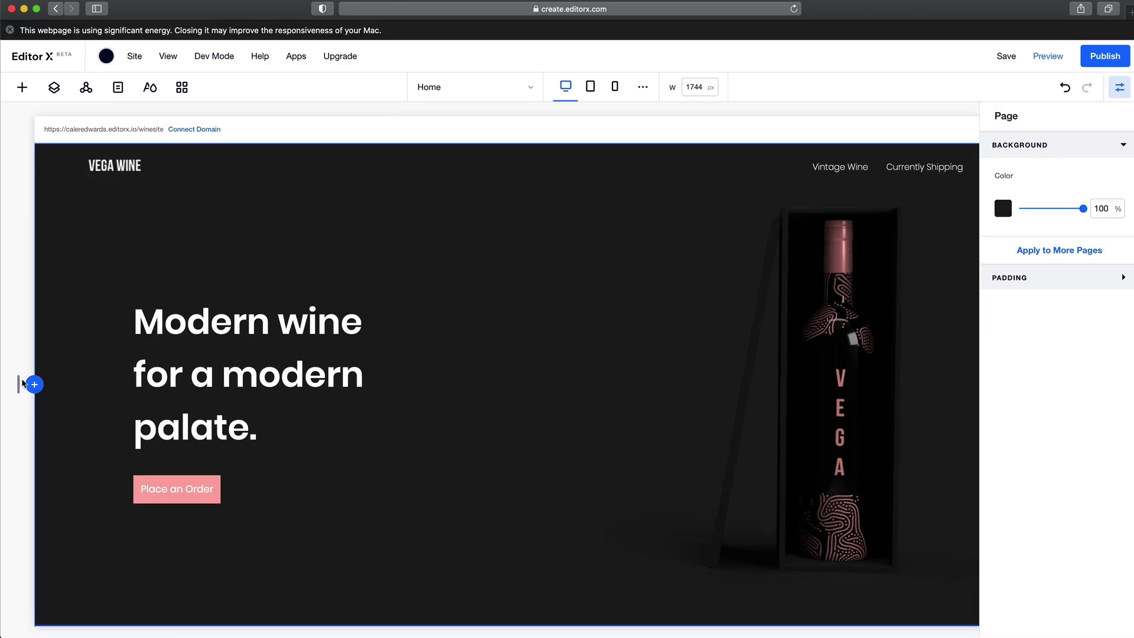
Step: Examine how the hero section adapts to a narrower canvas and to the mobile, tablet and desktop breakpoints
{"action": "left_click_drag", "start_coordinate": [18, 387], "coordinate": [89, 390]}
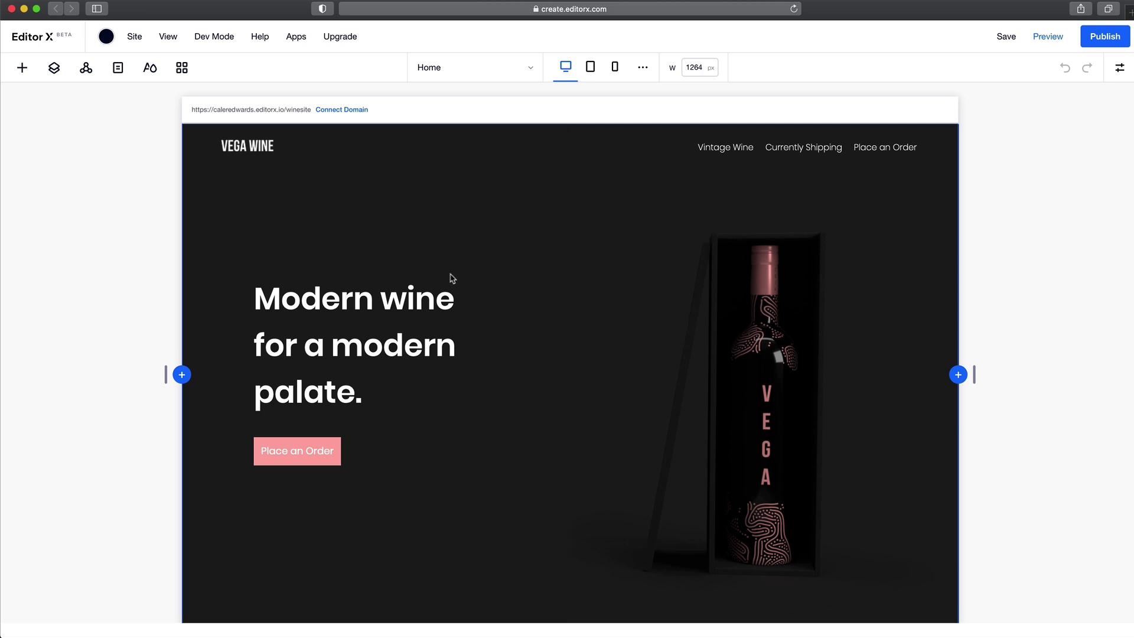
{"action": "left_click", "coordinate": [615, 67]}
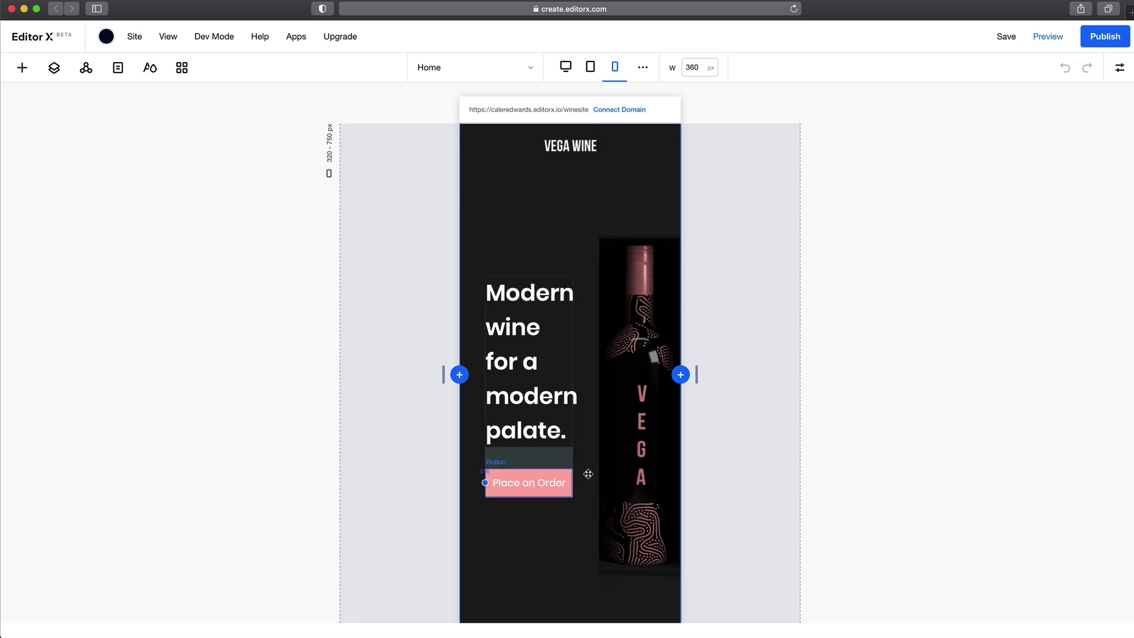
{"action": "left_click", "coordinate": [590, 67]}
{"action": "left_click", "coordinate": [565, 67]}
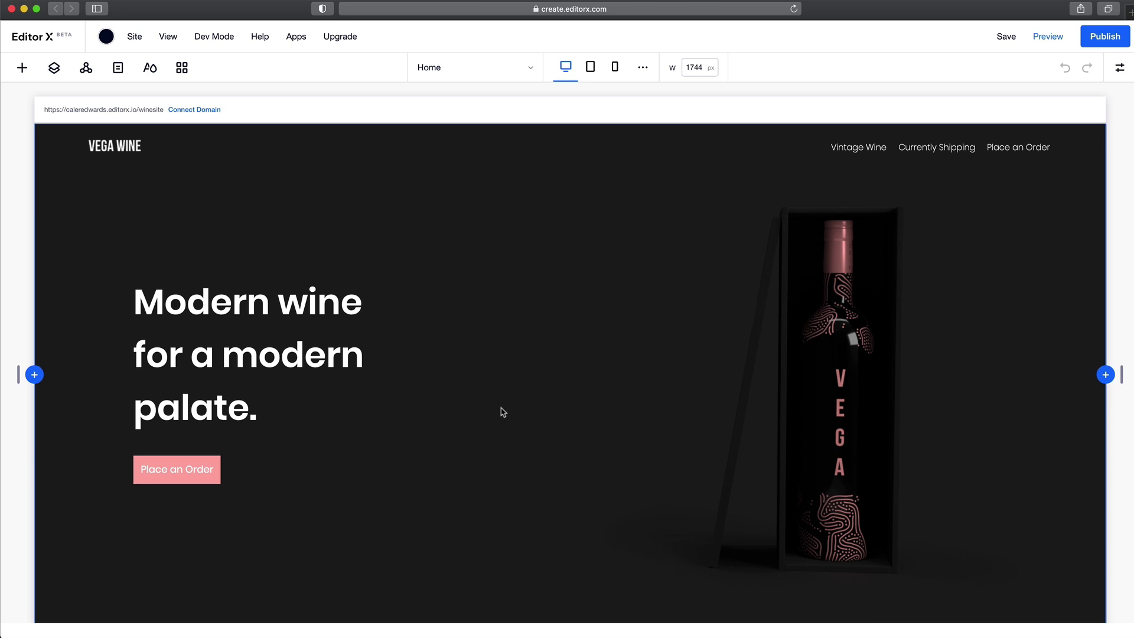
Step: Narrow the canvas from desktop through 1086 px and 906 px to 842 px to examine the hero's response
{"action": "left_click_drag", "start_coordinate": [20, 375], "coordinate": [220, 378]}
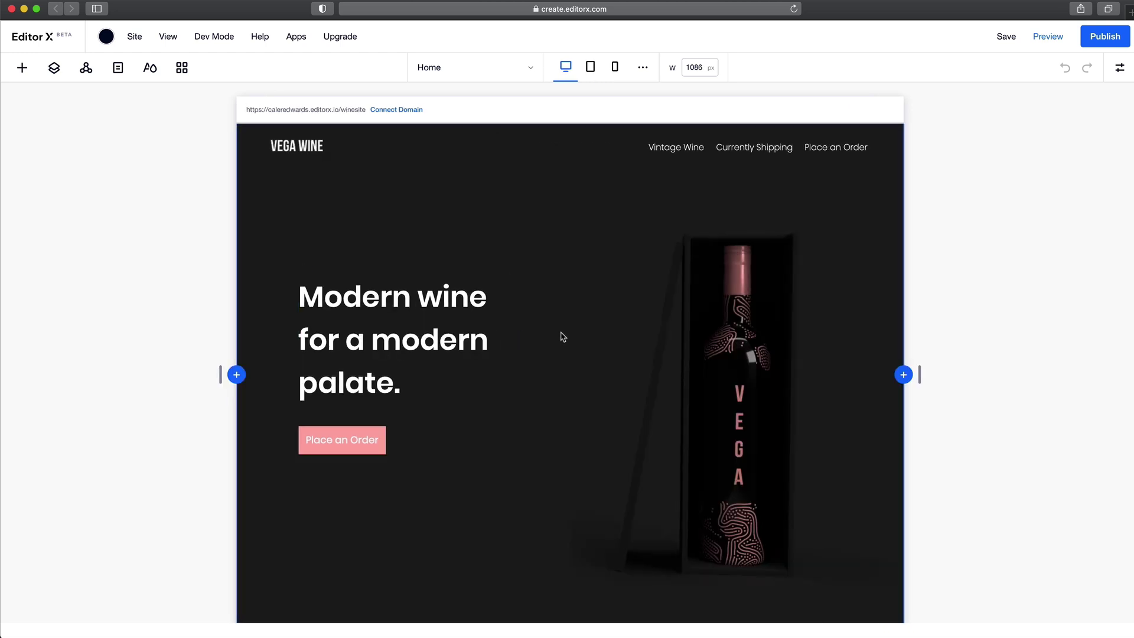
{"action": "left_click_drag", "start_coordinate": [222, 375], "coordinate": [290, 380]}
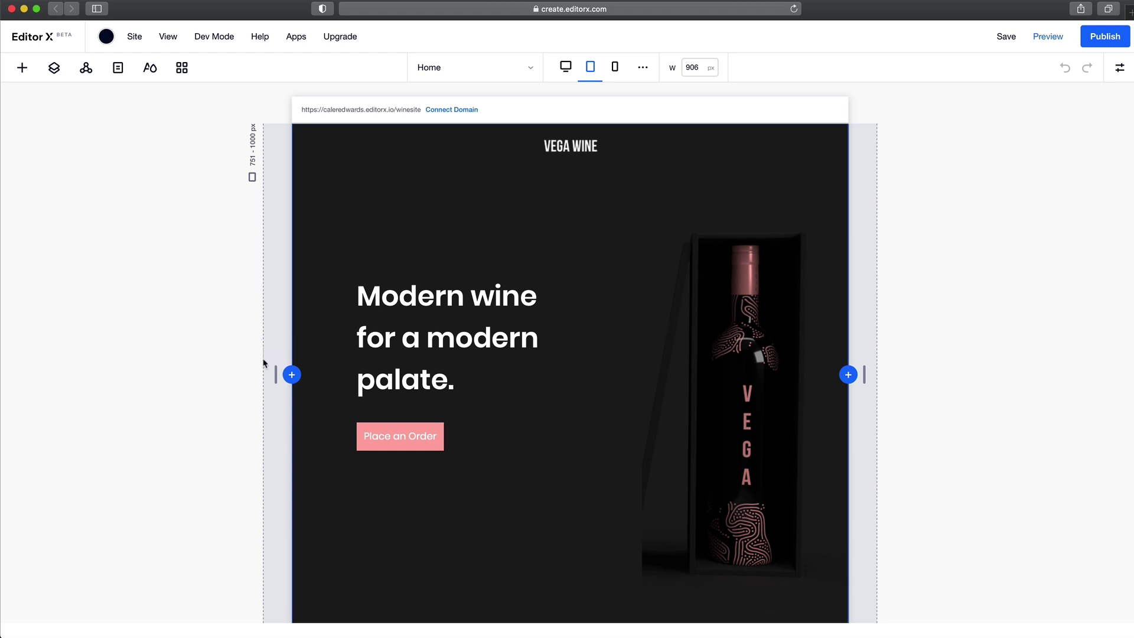
{"action": "mouse_move", "coordinate": [276, 374]}
{"action": "left_mouse_down"}
{"action": "mouse_move", "coordinate": [425, 375]}
{"action": "mouse_move", "coordinate": [248, 375]}
{"action": "mouse_move", "coordinate": [311, 373]}
{"action": "mouse_move", "coordinate": [296, 375]}
{"action": "left_mouse_up"}
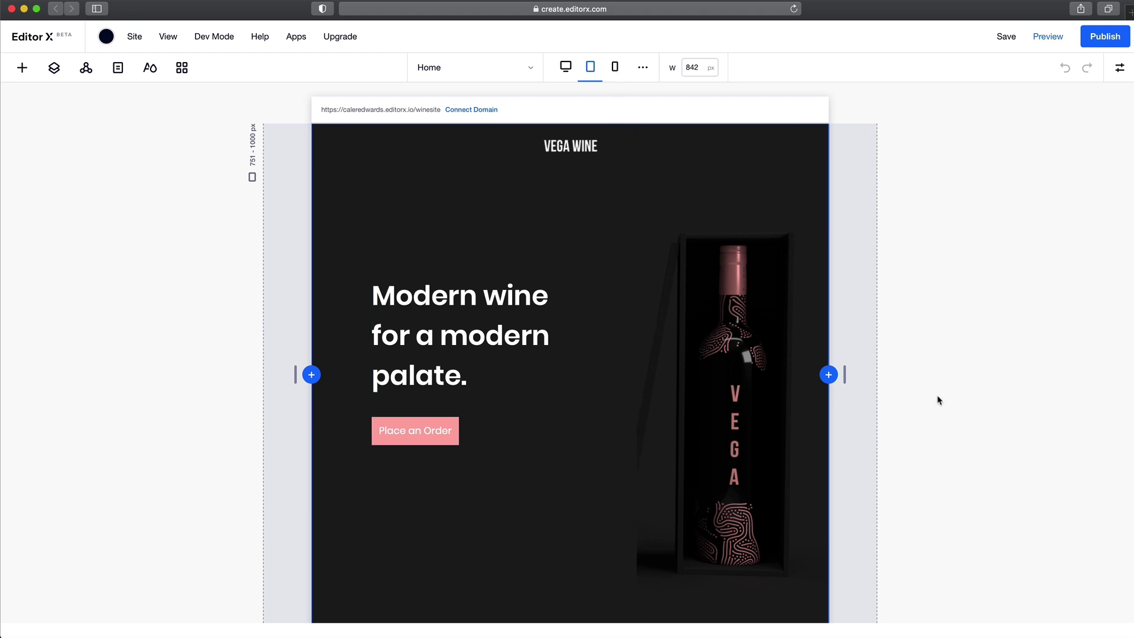
Step: Widen the canvas to 1001 px and examine every desktop section down to the footer, including the vintage section's text stack
{"action": "left_click_drag", "start_coordinate": [269, 372], "coordinate": [247, 397]}
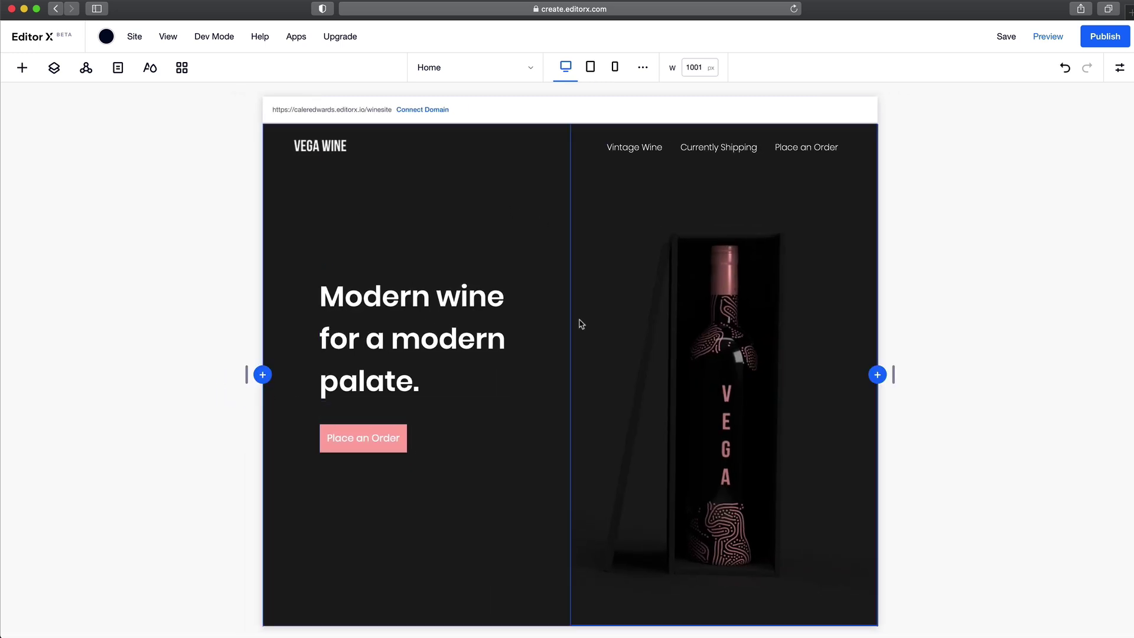
{"action": "scroll", "coordinate": [674, 314], "scroll_direction": "down", "scroll_amount": 1}
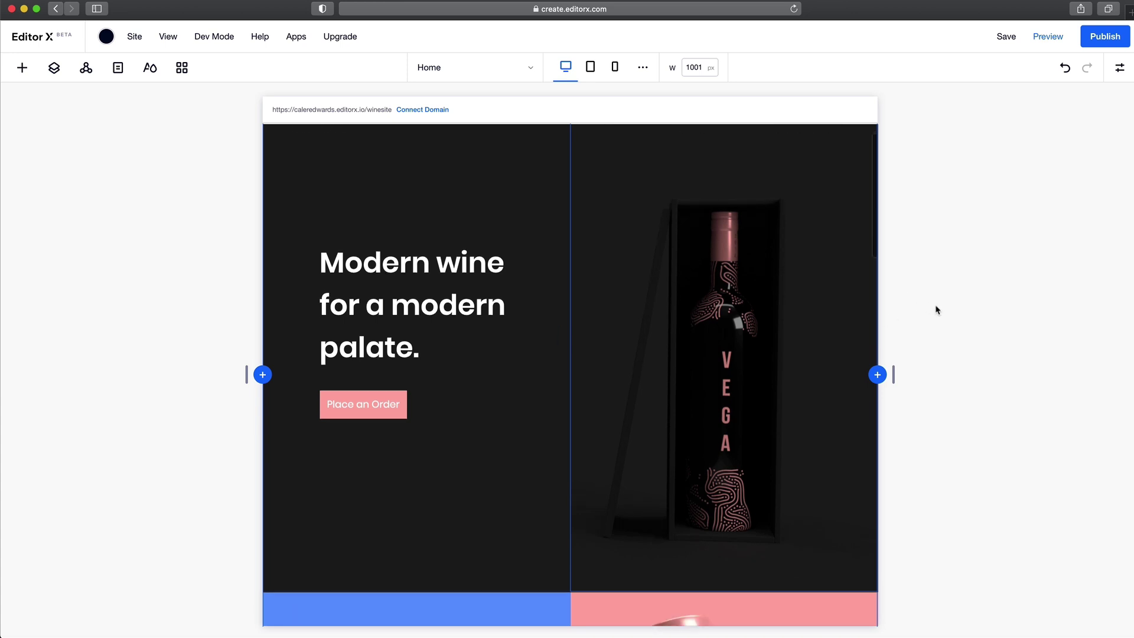
{"action": "scroll", "coordinate": [990, 314], "scroll_direction": "down", "scroll_amount": 5}
{"action": "scroll", "coordinate": [981, 331], "scroll_direction": "down", "scroll_amount": 3}
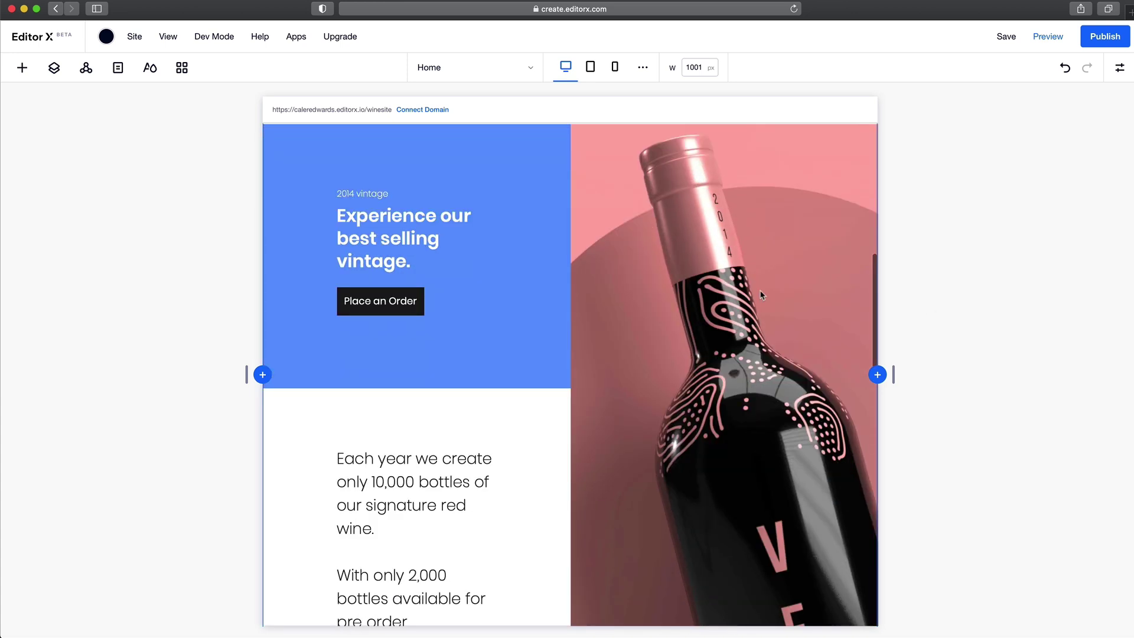
{"action": "left_click", "coordinate": [392, 281]}
{"action": "left_click", "coordinate": [1120, 68]}
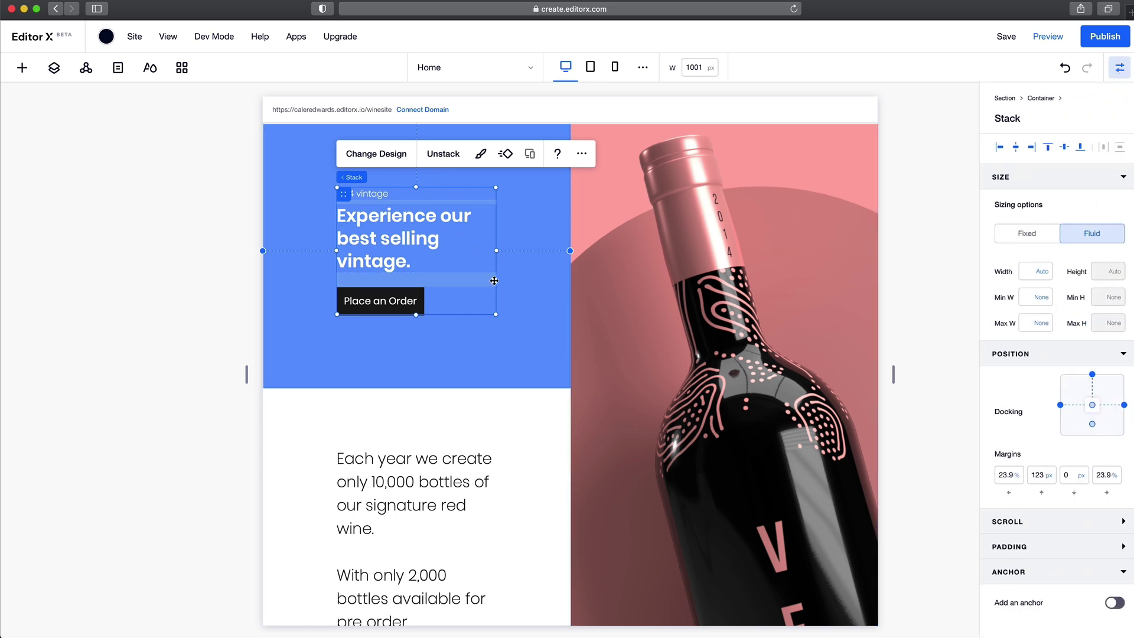
{"action": "scroll", "coordinate": [462, 449], "scroll_direction": "down", "scroll_amount": 3}
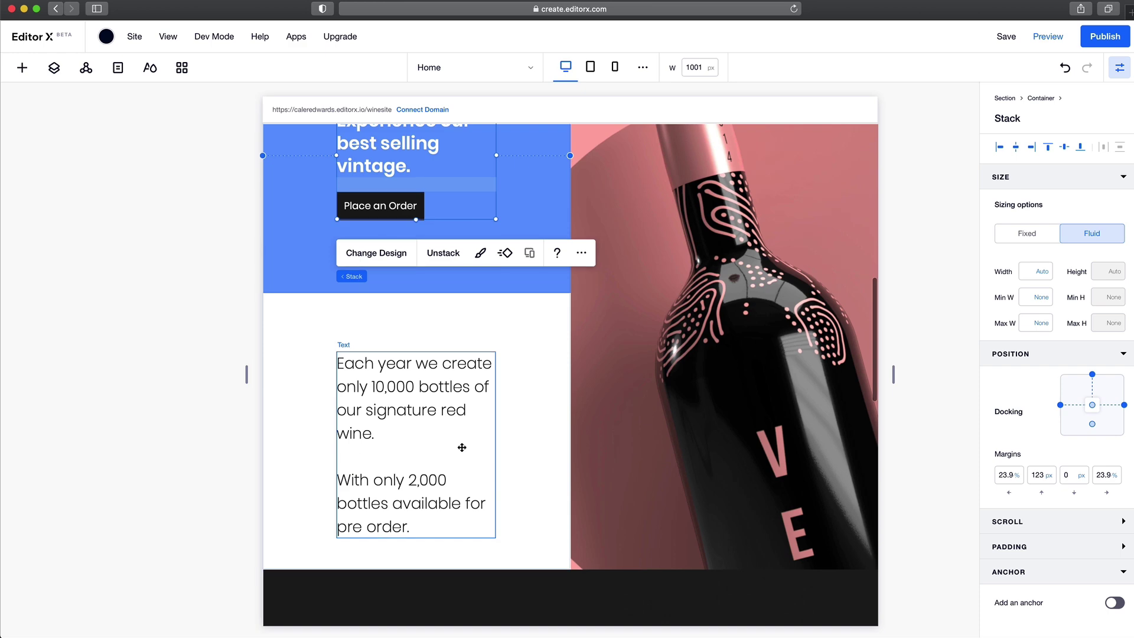
{"action": "left_click", "coordinate": [408, 410]}
{"action": "left_click", "coordinate": [171, 294]}
{"action": "scroll", "coordinate": [275, 357], "scroll_direction": "down", "scroll_amount": 3}
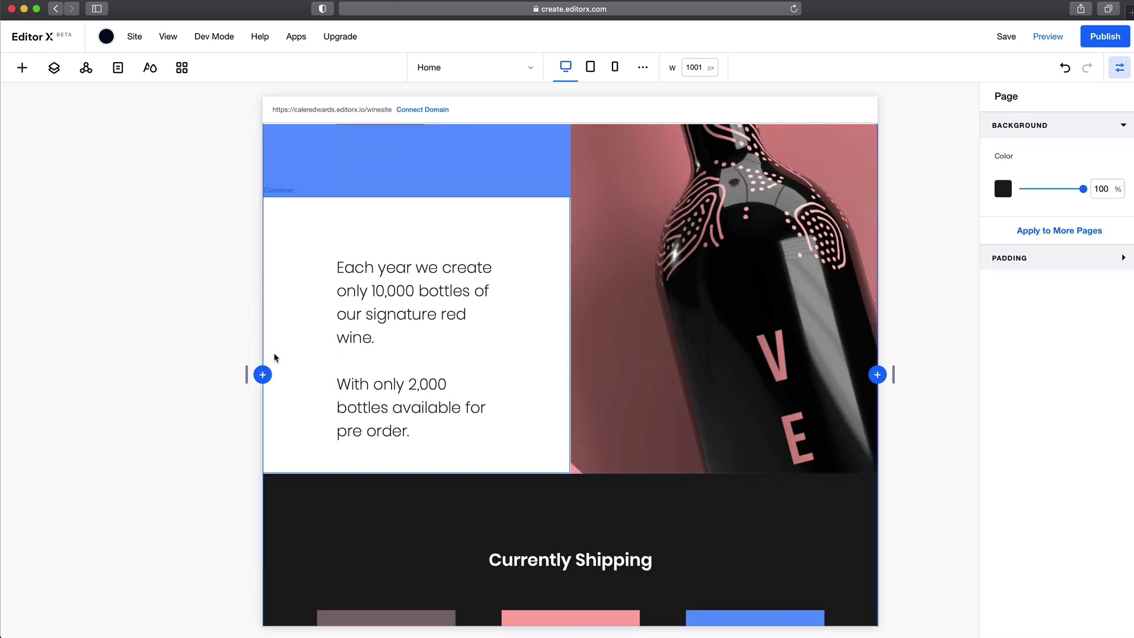
{"action": "scroll", "coordinate": [274, 358], "scroll_direction": "down", "scroll_amount": 10}
{"action": "scroll", "coordinate": [295, 359], "scroll_direction": "down", "scroll_amount": 15}
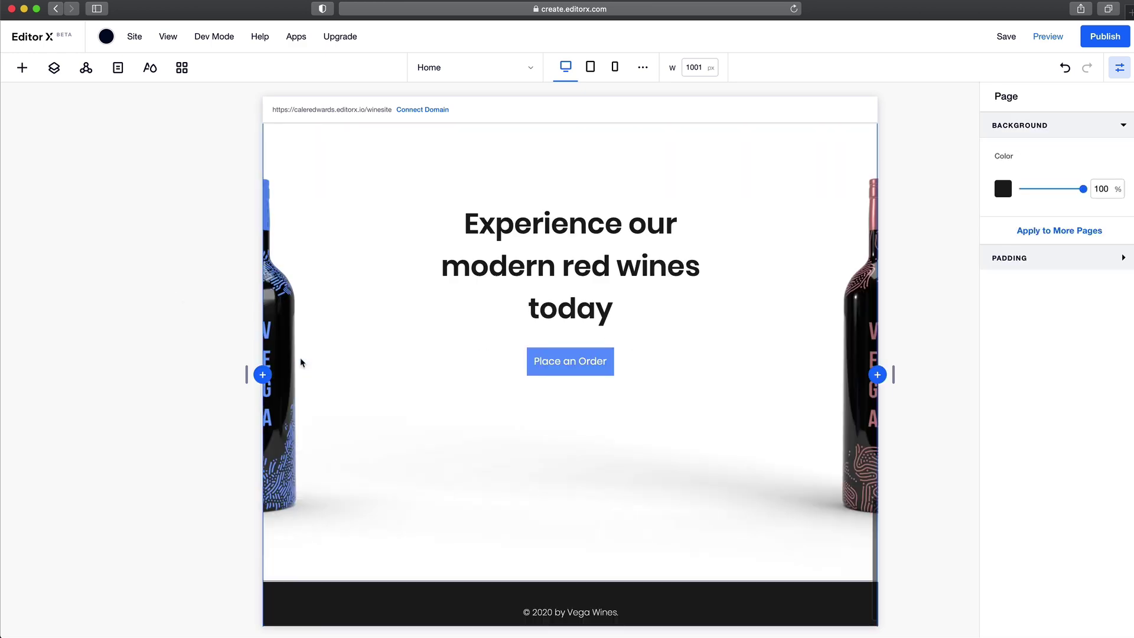
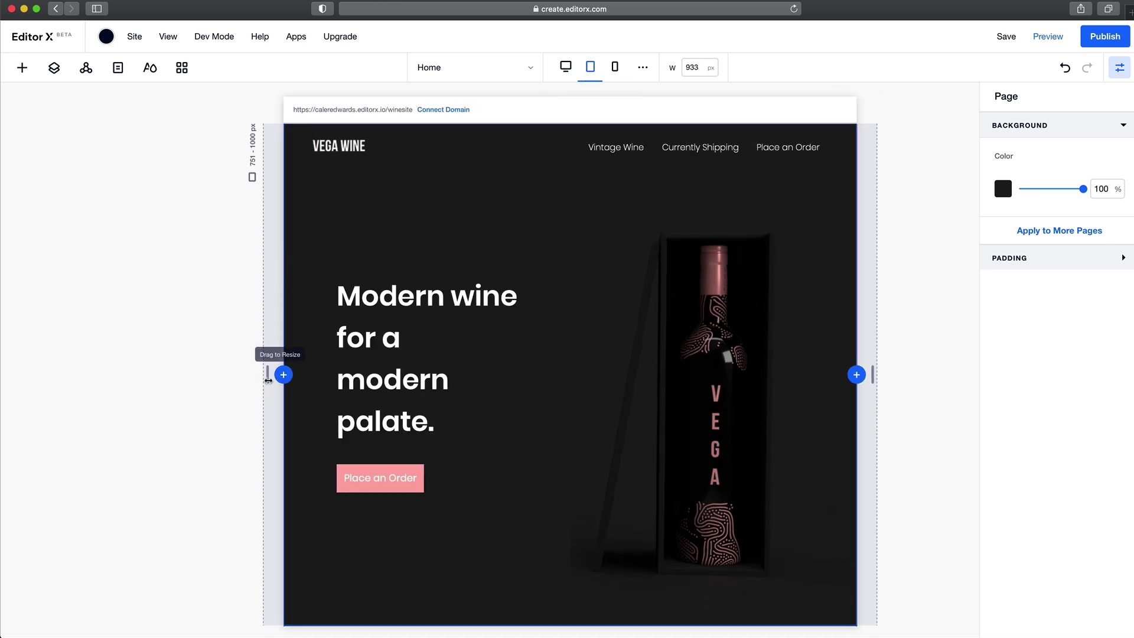
Step: Narrow the canvas to 771 px in the tablet breakpoint and examine all sections from the header to the footer
{"action": "left_click_drag", "start_coordinate": [268, 380], "coordinate": [314, 385]}
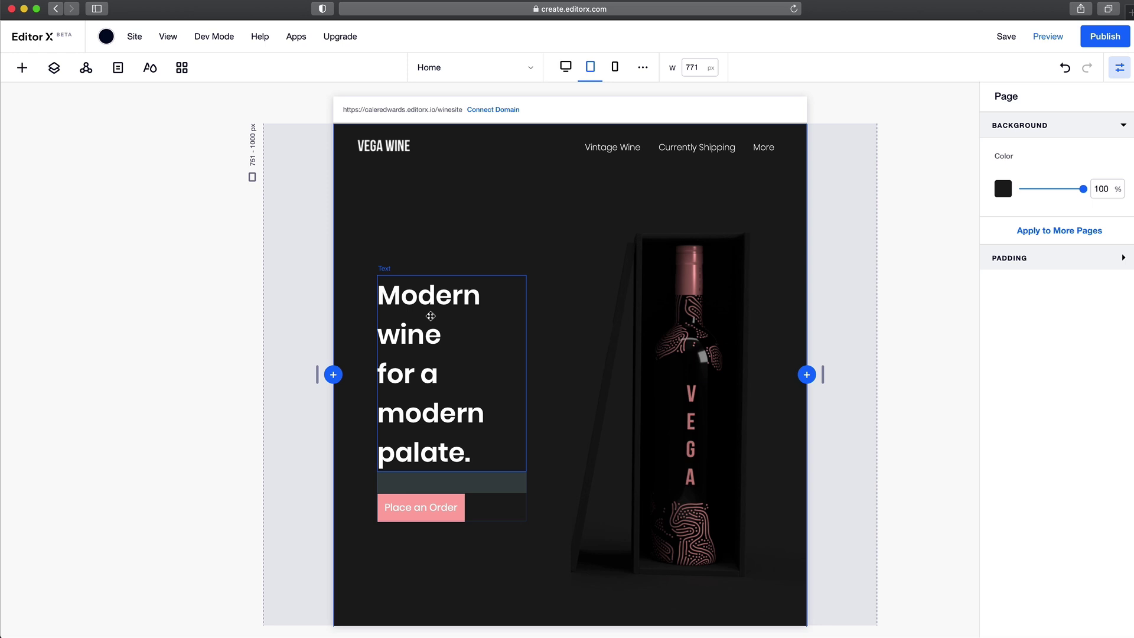
{"action": "scroll", "coordinate": [792, 319], "scroll_direction": "down", "scroll_amount": 10}
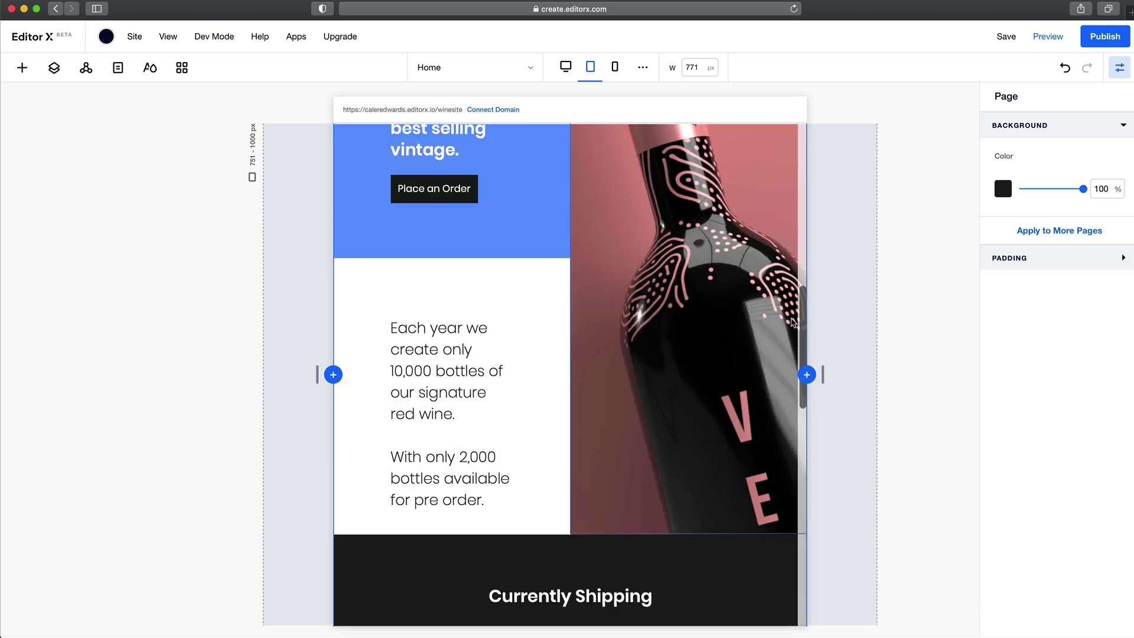
{"action": "scroll", "coordinate": [792, 323], "scroll_direction": "down", "scroll_amount": 10}
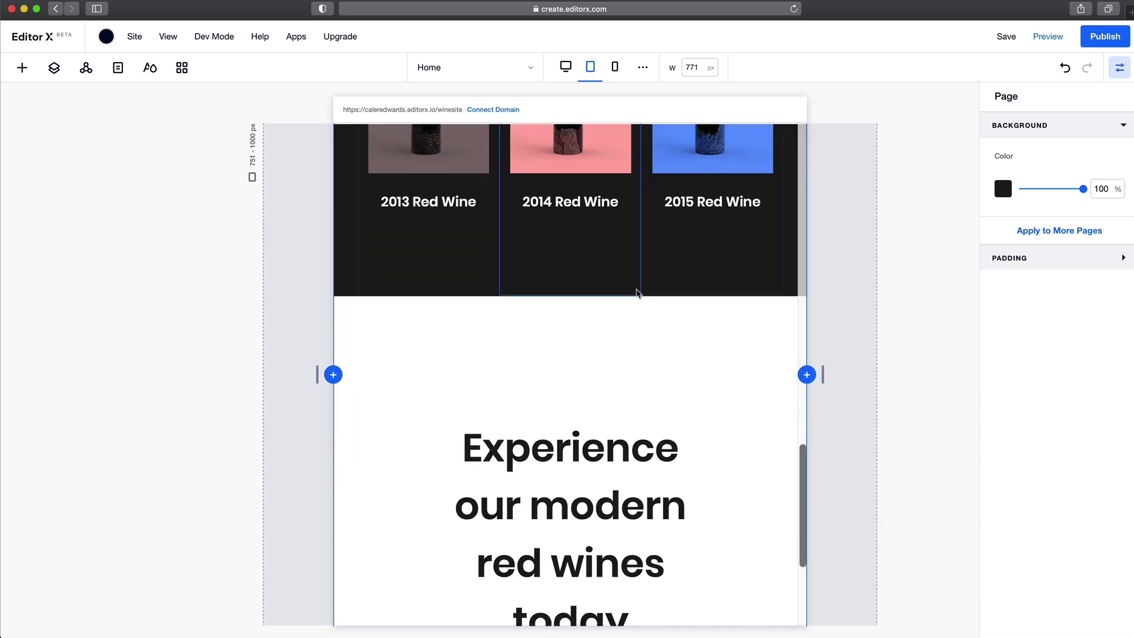
{"action": "scroll", "coordinate": [637, 292], "scroll_direction": "down", "scroll_amount": 4}
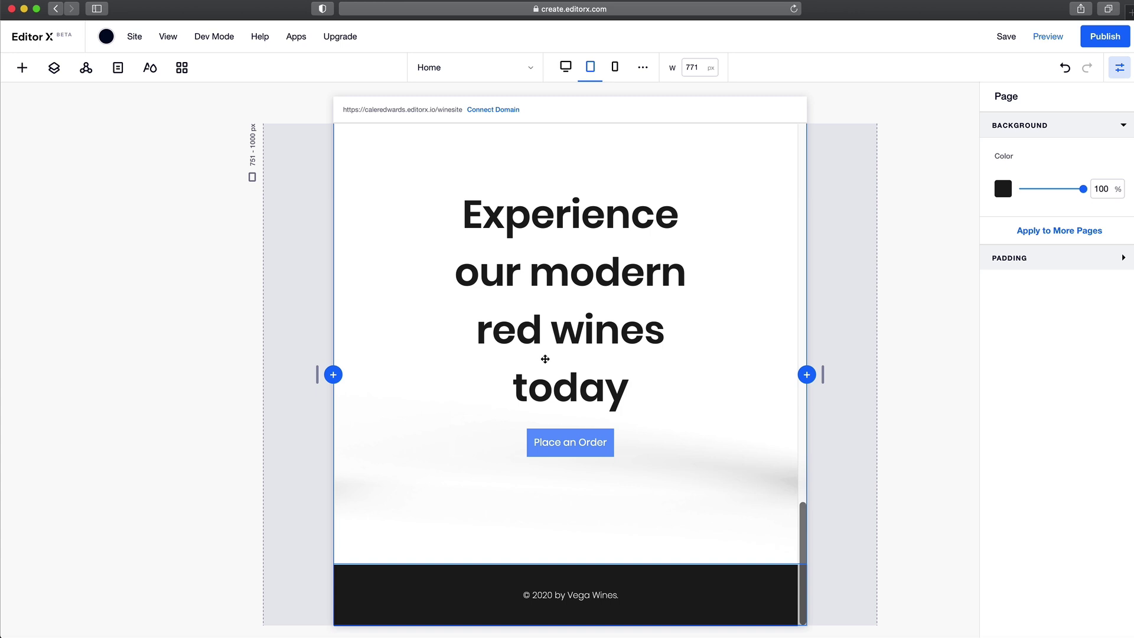
{"action": "scroll", "coordinate": [756, 385], "scroll_direction": "up", "scroll_amount": 15}
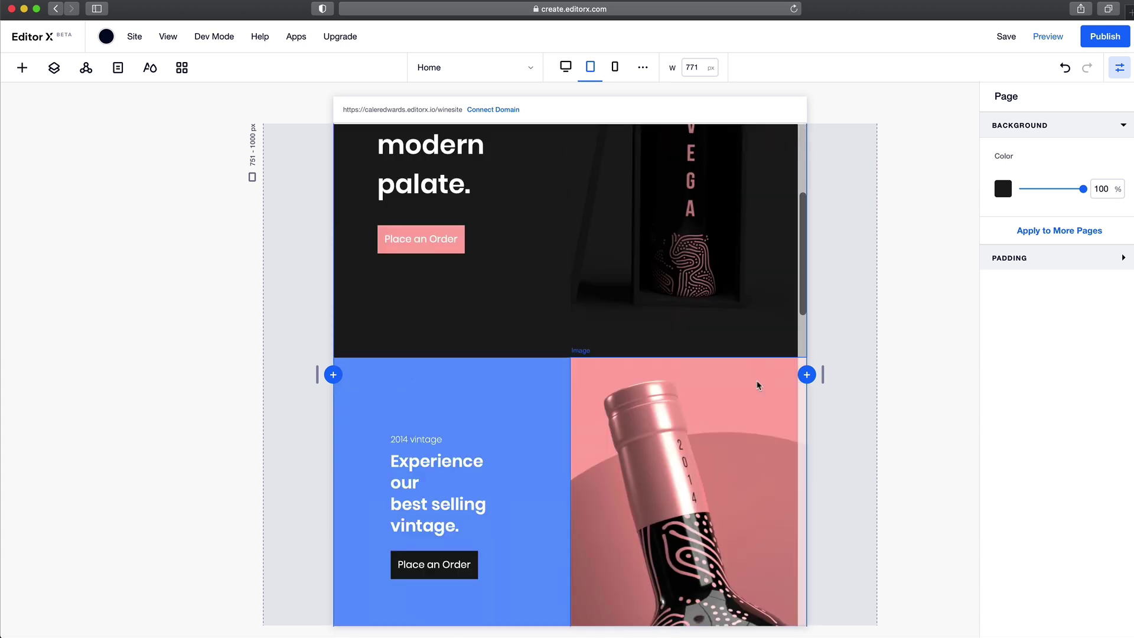
{"action": "scroll", "coordinate": [758, 385], "scroll_direction": "up", "scroll_amount": 5}
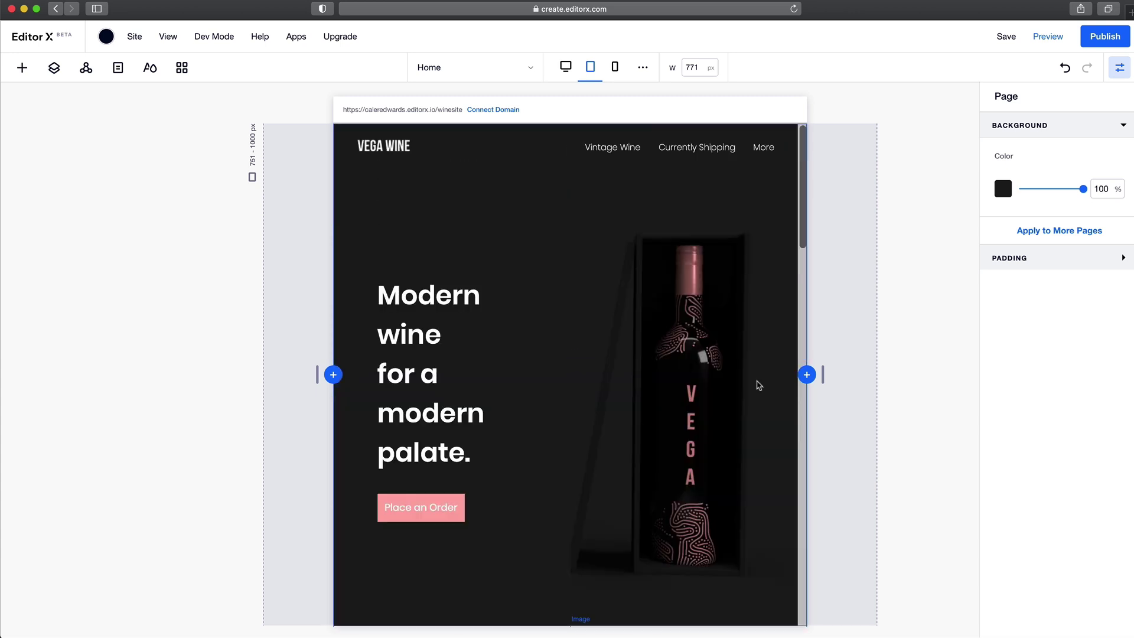
Step: Set the header menu to Don't Display on the tablet breakpoint
{"action": "left_click", "coordinate": [495, 157]}
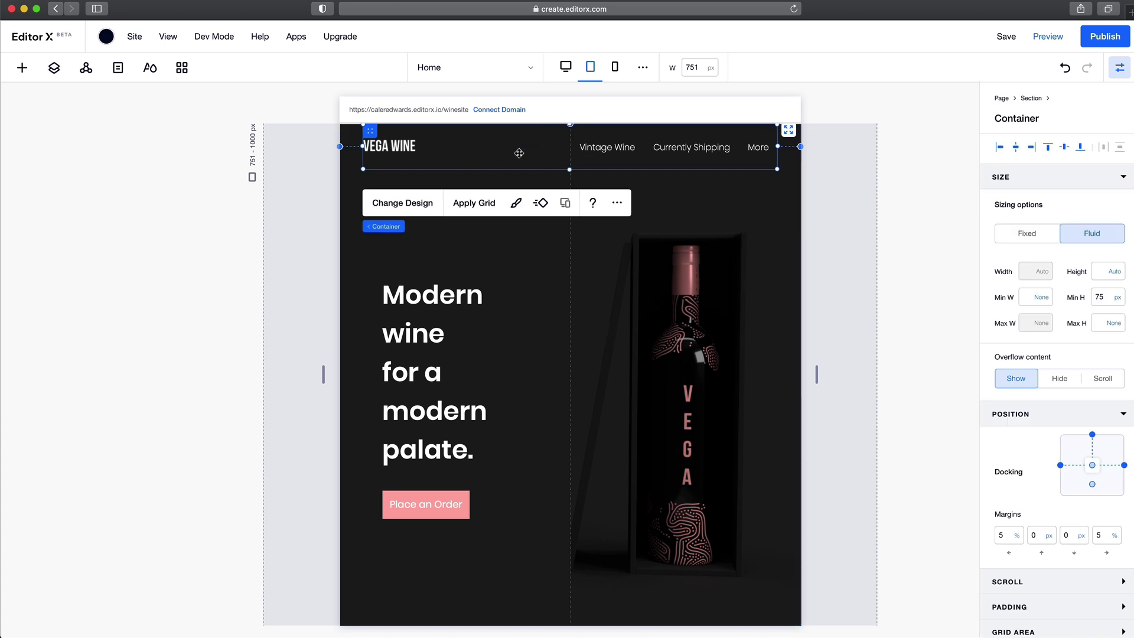
{"action": "left_click", "coordinate": [573, 145]}
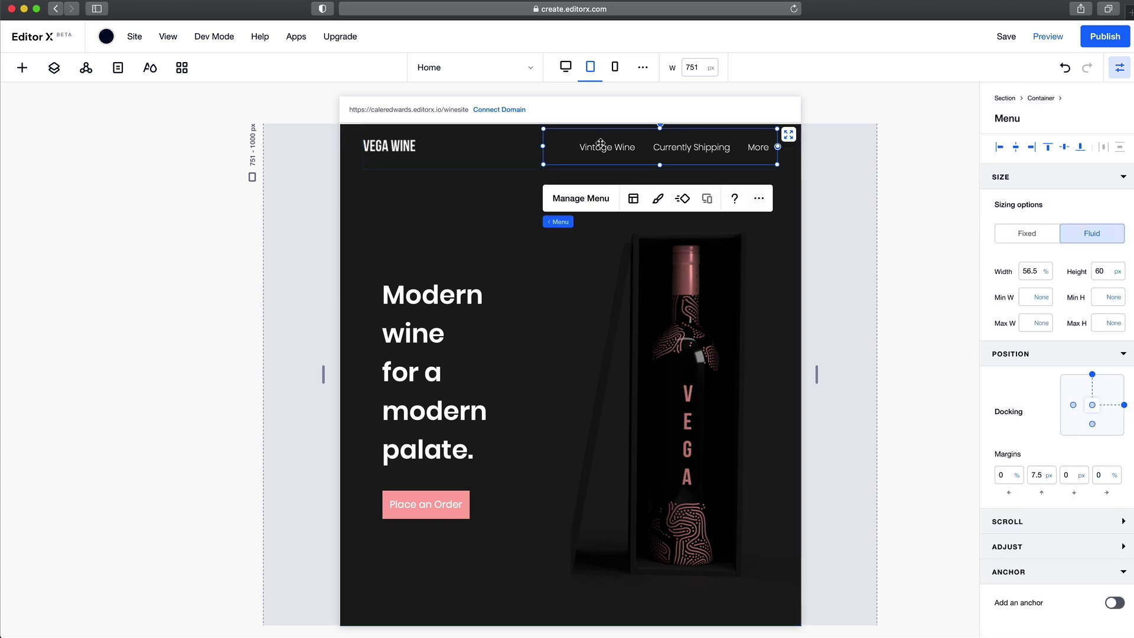
{"action": "left_click", "coordinate": [758, 199]}
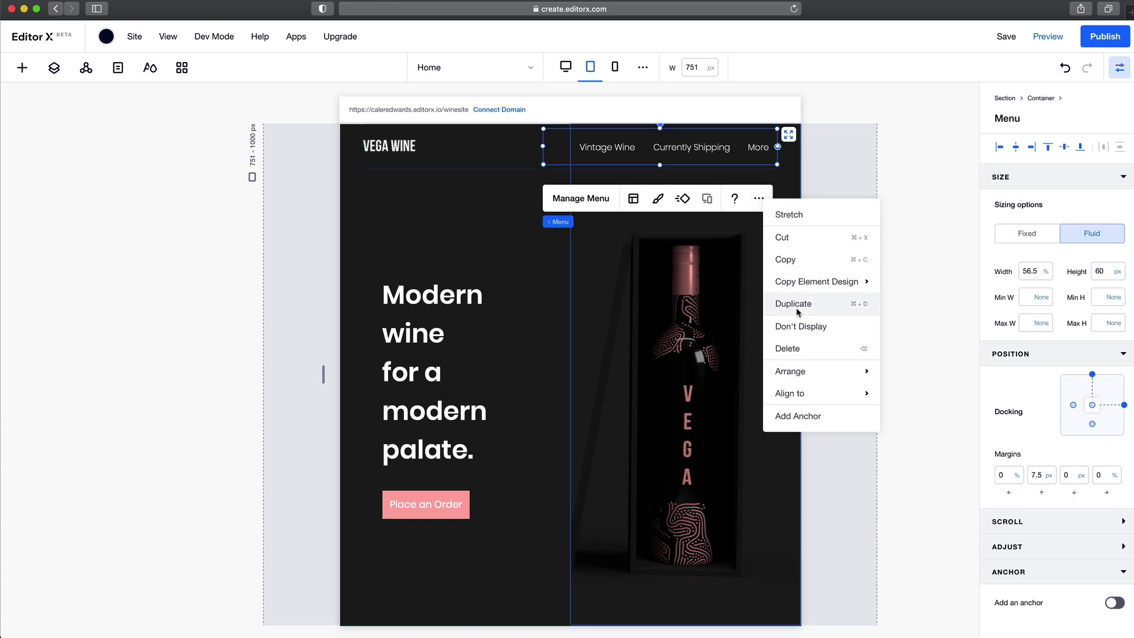
{"action": "left_click", "coordinate": [800, 326]}
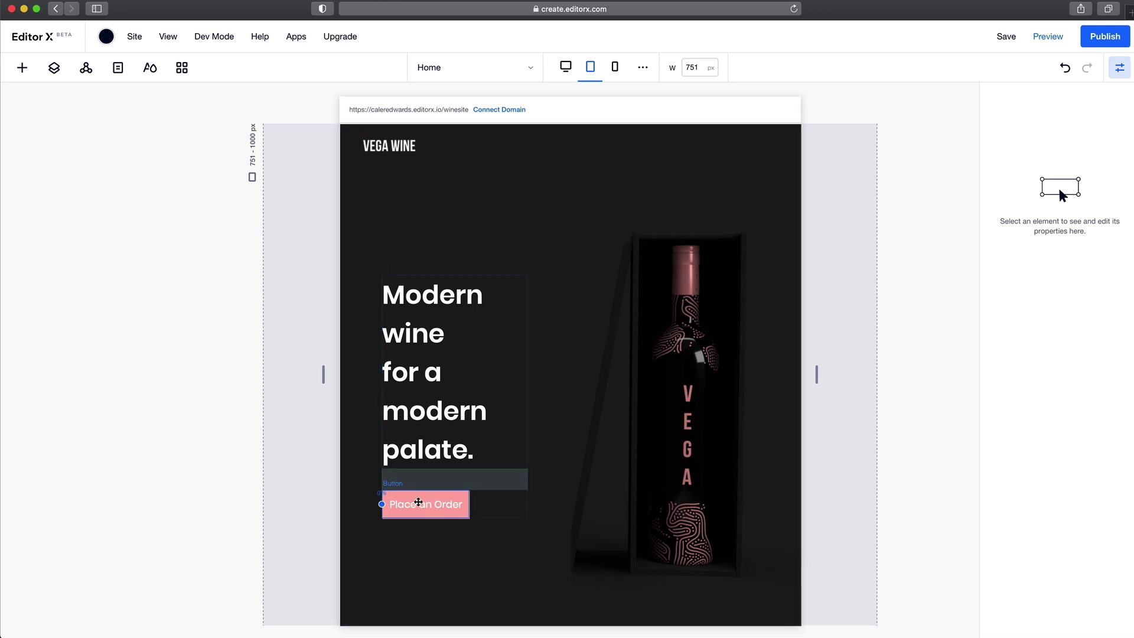
Step: Center the VEGA WINE logo horizontally in the header container and dock it to both the left and right sides
{"action": "left_click", "coordinate": [392, 149]}
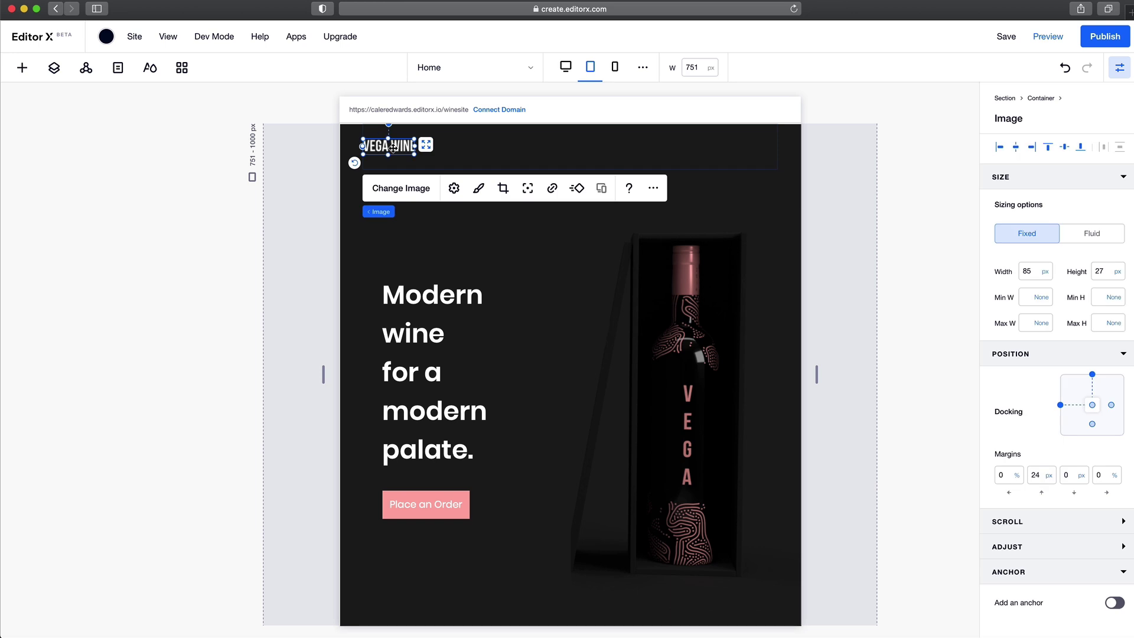
{"action": "left_click", "coordinate": [1021, 148]}
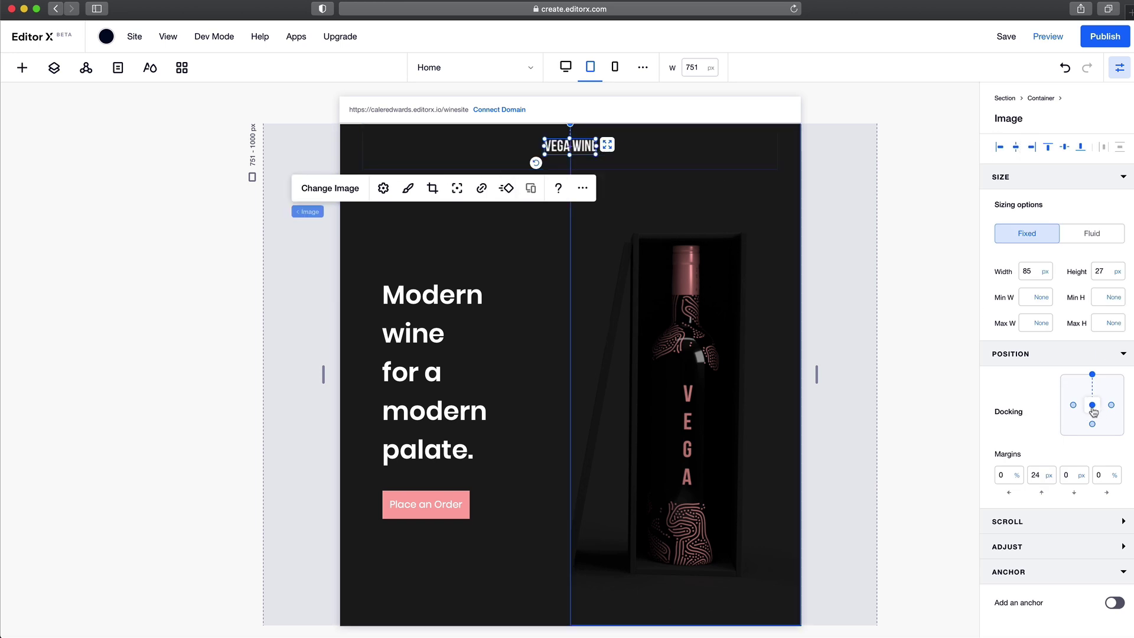
{"action": "left_click", "coordinate": [1111, 405]}
{"action": "left_click", "coordinate": [1074, 406]}
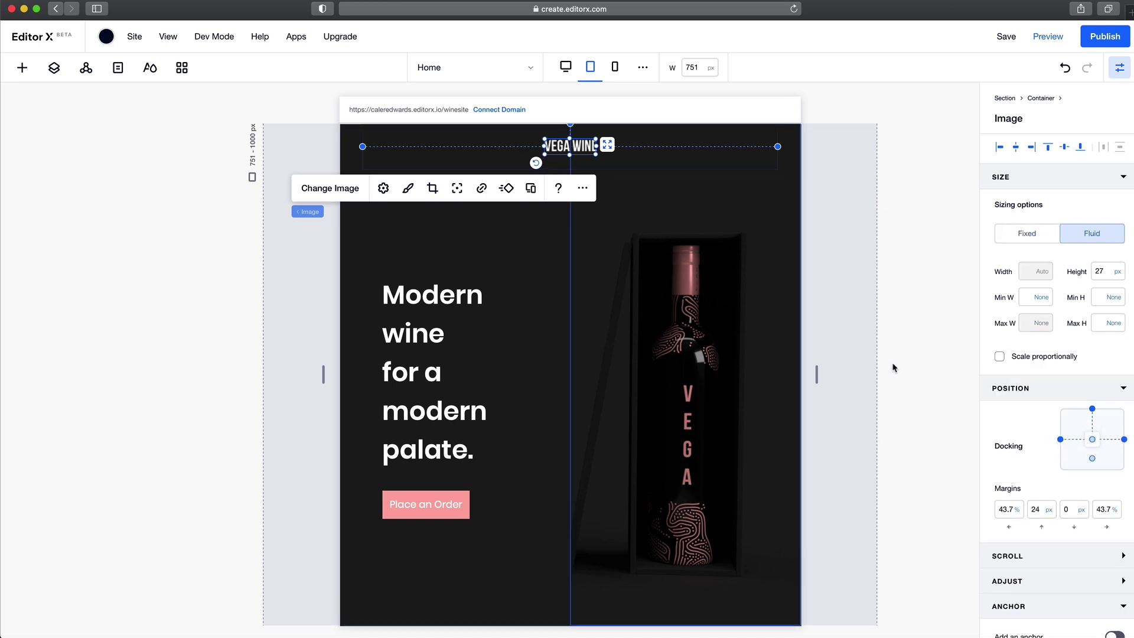
Step: Adjust the hero section's two-column grid on tablet to 1.26fr for the text and 0.74fr for the bottle image
{"action": "left_click", "coordinate": [544, 402]}
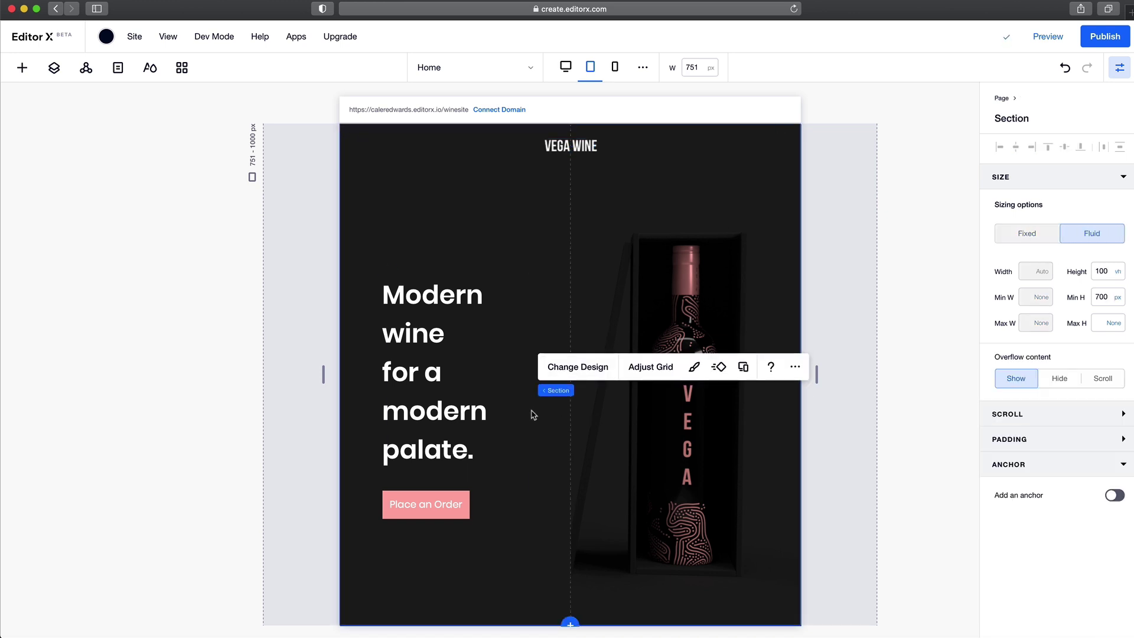
{"action": "left_click", "coordinate": [650, 366]}
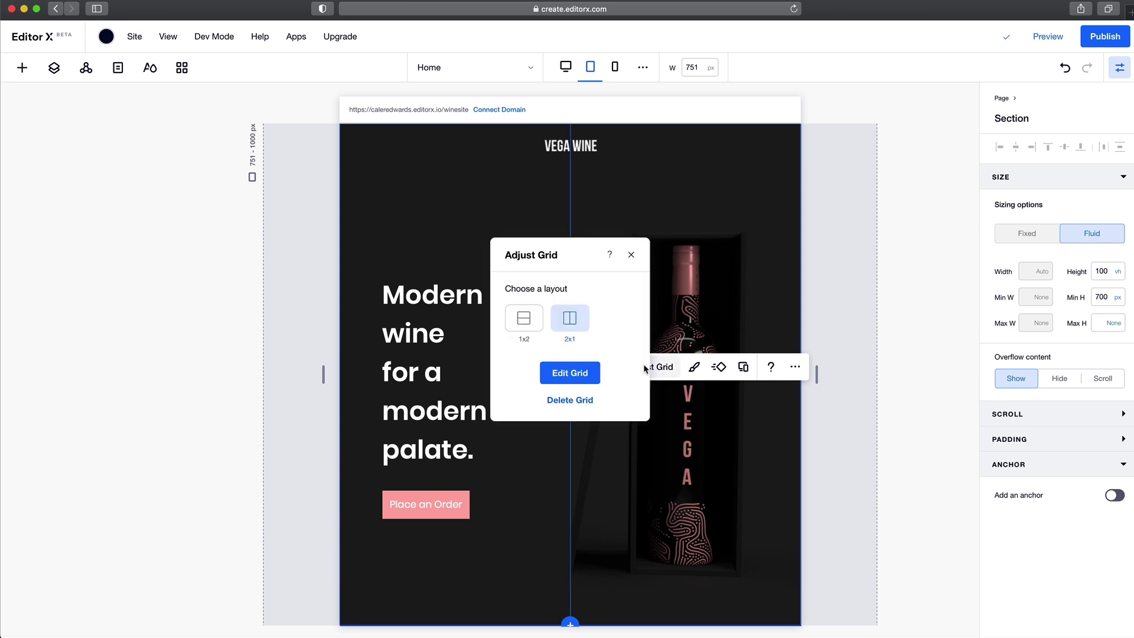
{"action": "left_click", "coordinate": [561, 384]}
{"action": "left_click_drag", "start_coordinate": [570, 403], "coordinate": [629, 415]}
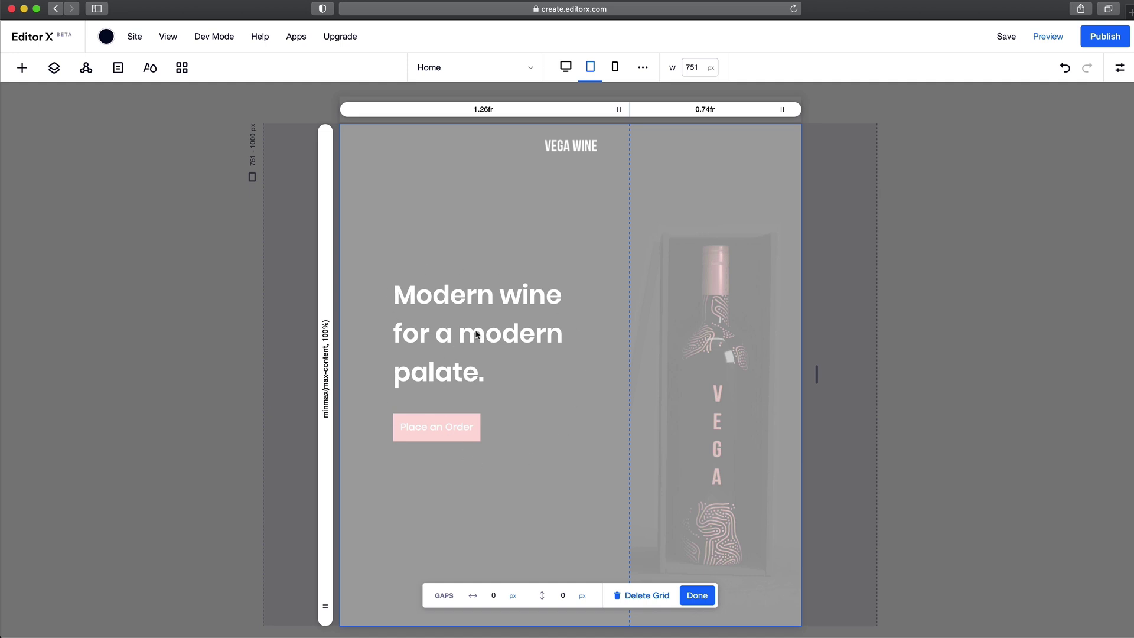
{"action": "left_click", "coordinate": [694, 598]}
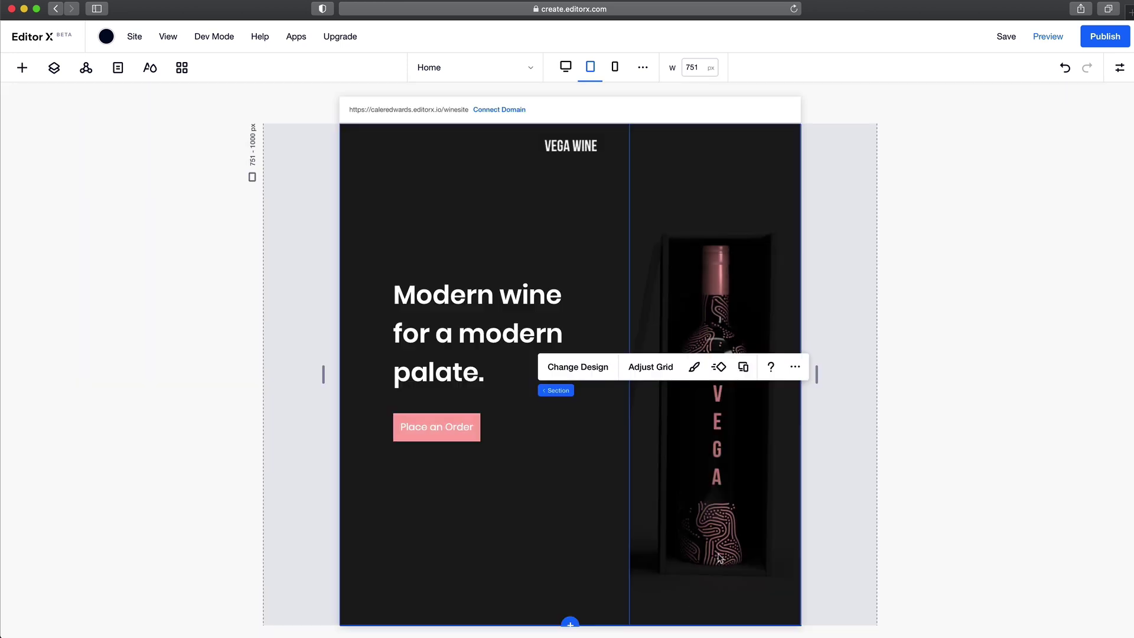
{"action": "scroll", "coordinate": [701, 360], "scroll_direction": "down", "scroll_amount": 15}
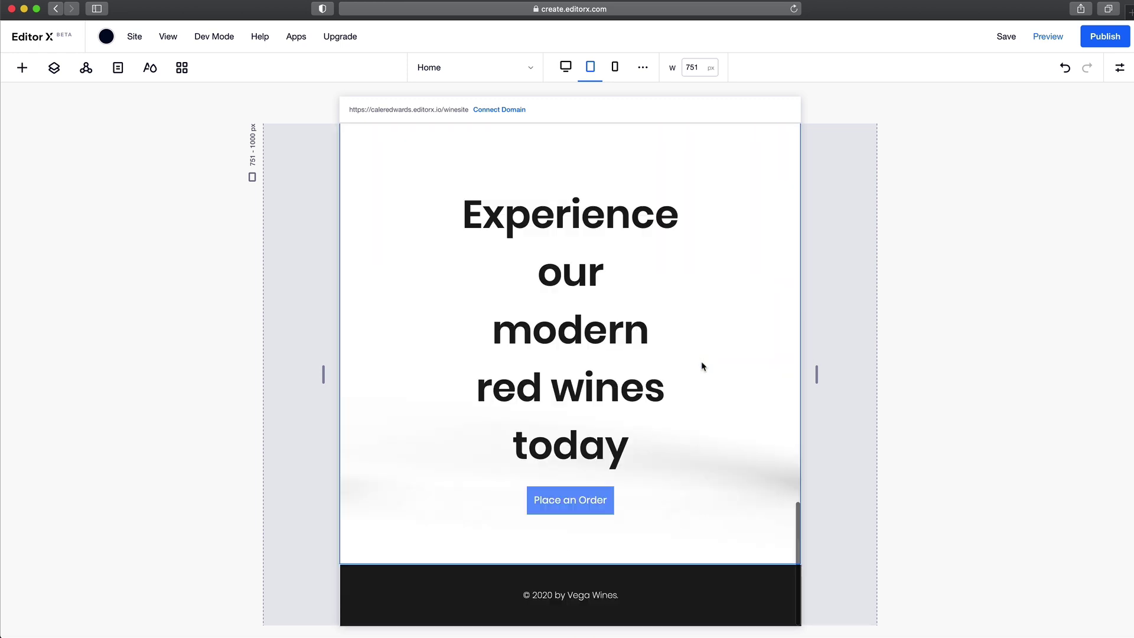
{"action": "scroll", "coordinate": [703, 367], "scroll_direction": "up", "scroll_amount": 15}
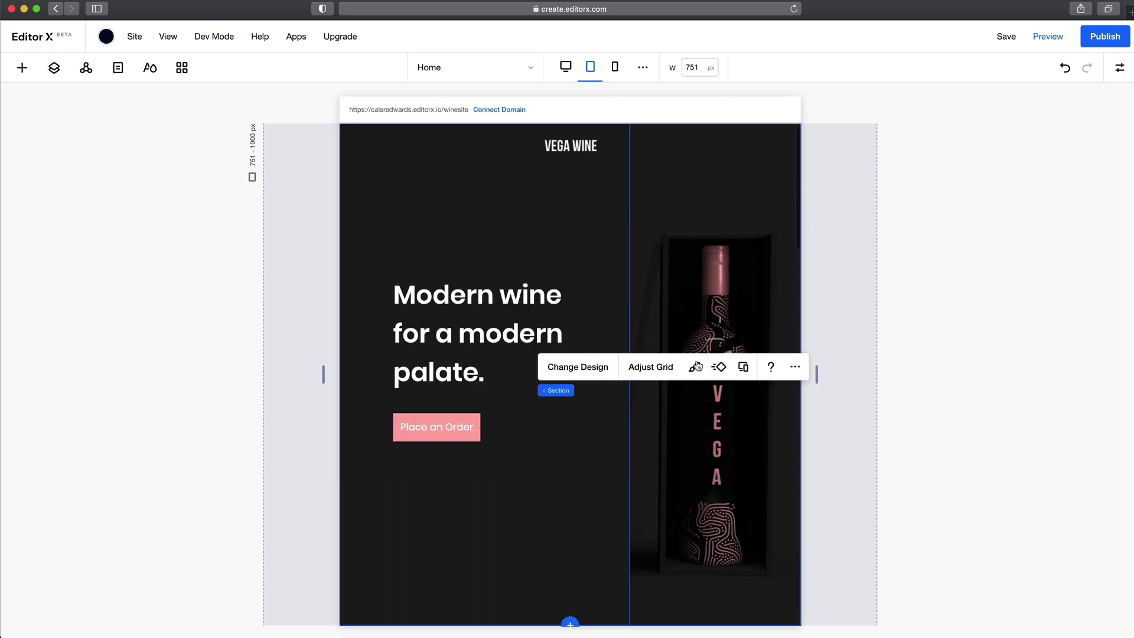
Step: Narrow the canvas to 320 px in the mobile breakpoint and examine all sections from the header to the footer
{"action": "left_click", "coordinate": [325, 376]}
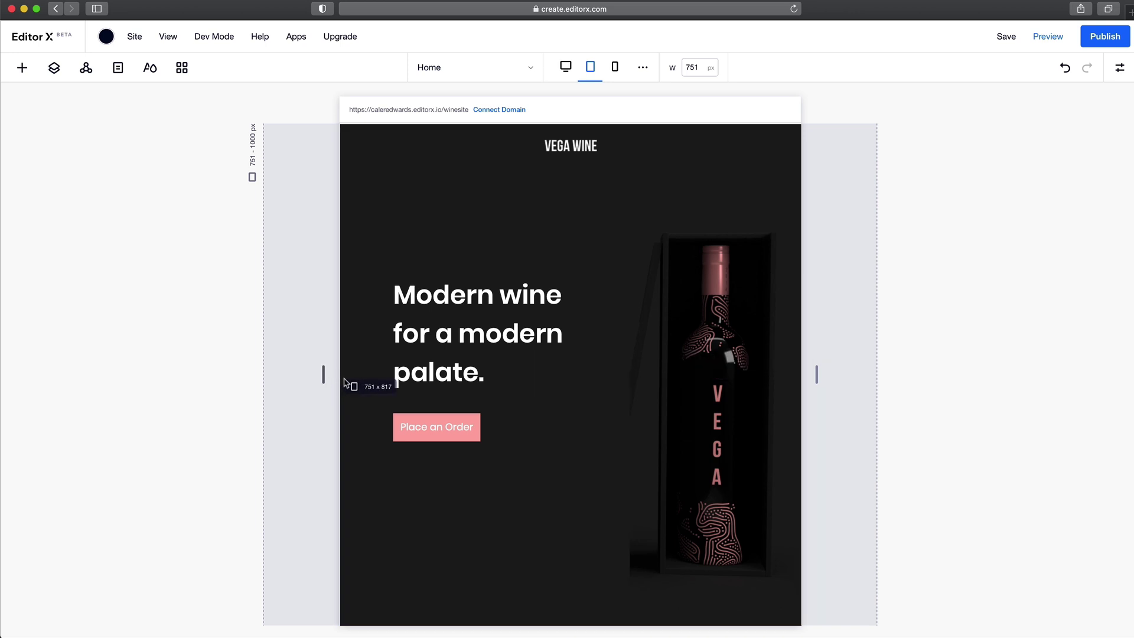
{"action": "left_click_drag", "start_coordinate": [346, 383], "coordinate": [502, 381]}
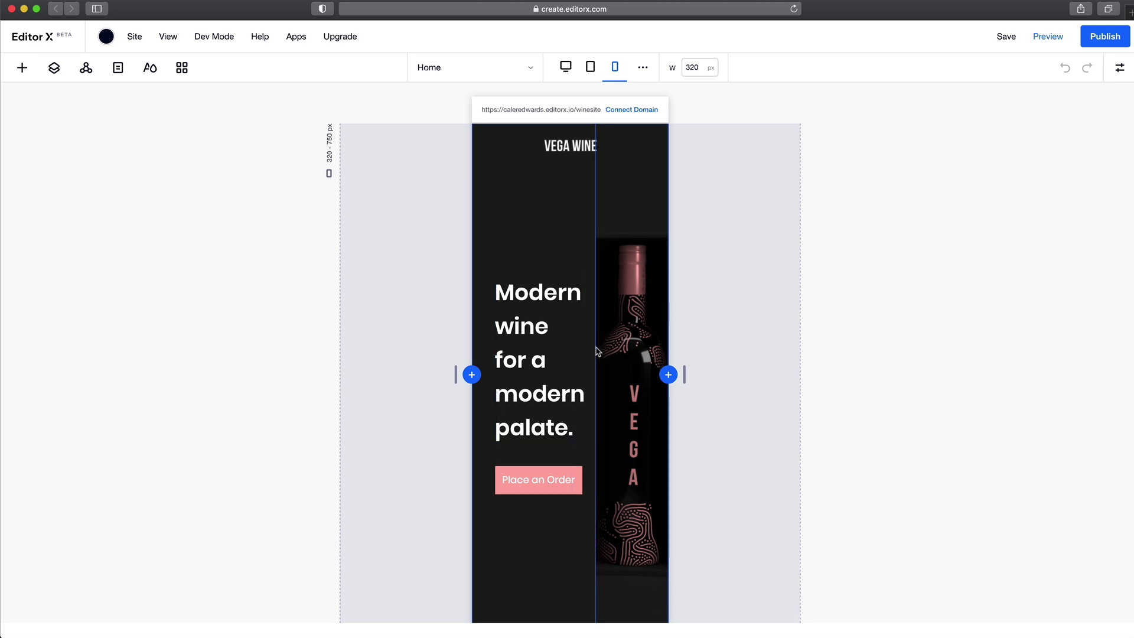
{"action": "scroll", "coordinate": [600, 404], "scroll_direction": "down", "scroll_amount": 10}
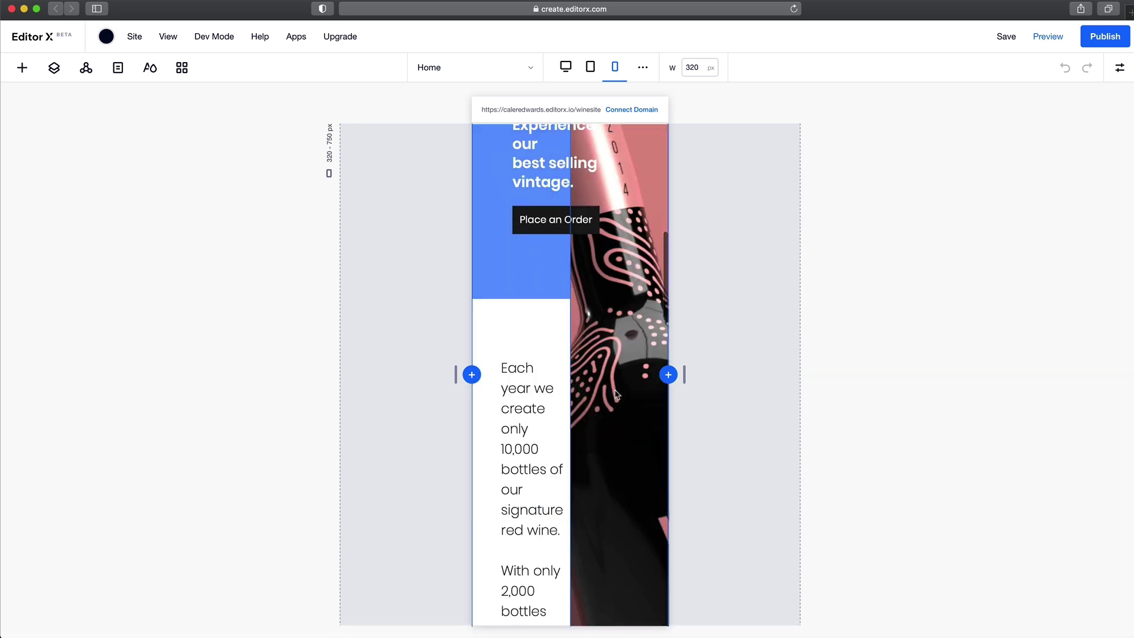
{"action": "scroll", "coordinate": [635, 325], "scroll_direction": "down", "scroll_amount": 5}
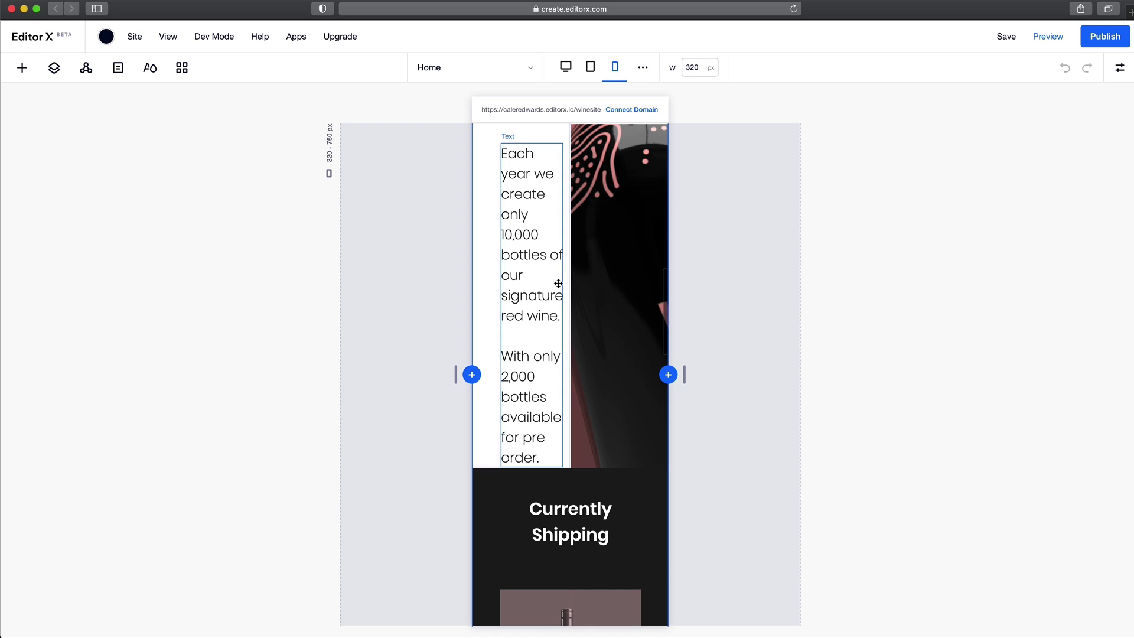
{"action": "scroll", "coordinate": [611, 289], "scroll_direction": "down", "scroll_amount": 5}
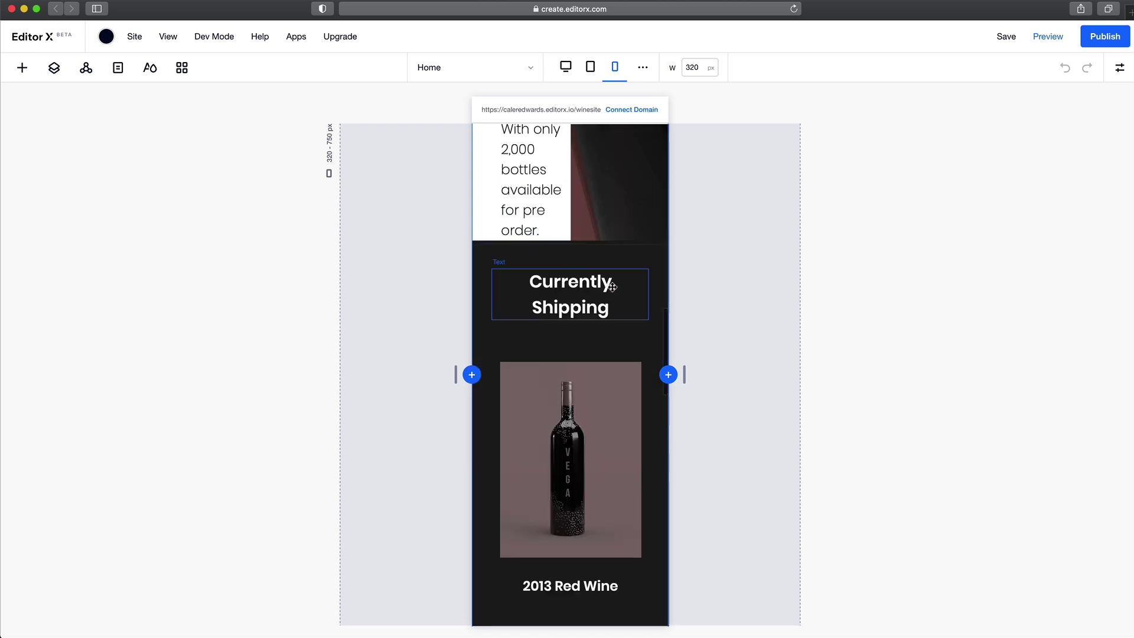
{"action": "scroll", "coordinate": [600, 325], "scroll_direction": "down", "scroll_amount": 10}
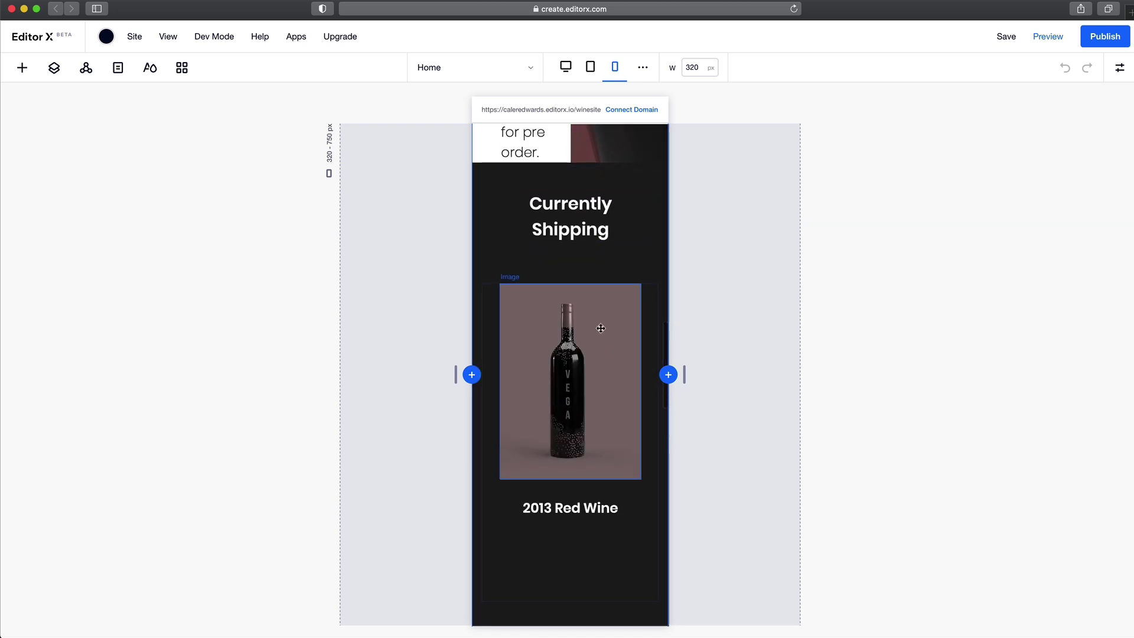
{"action": "scroll", "coordinate": [599, 326], "scroll_direction": "down", "scroll_amount": 15}
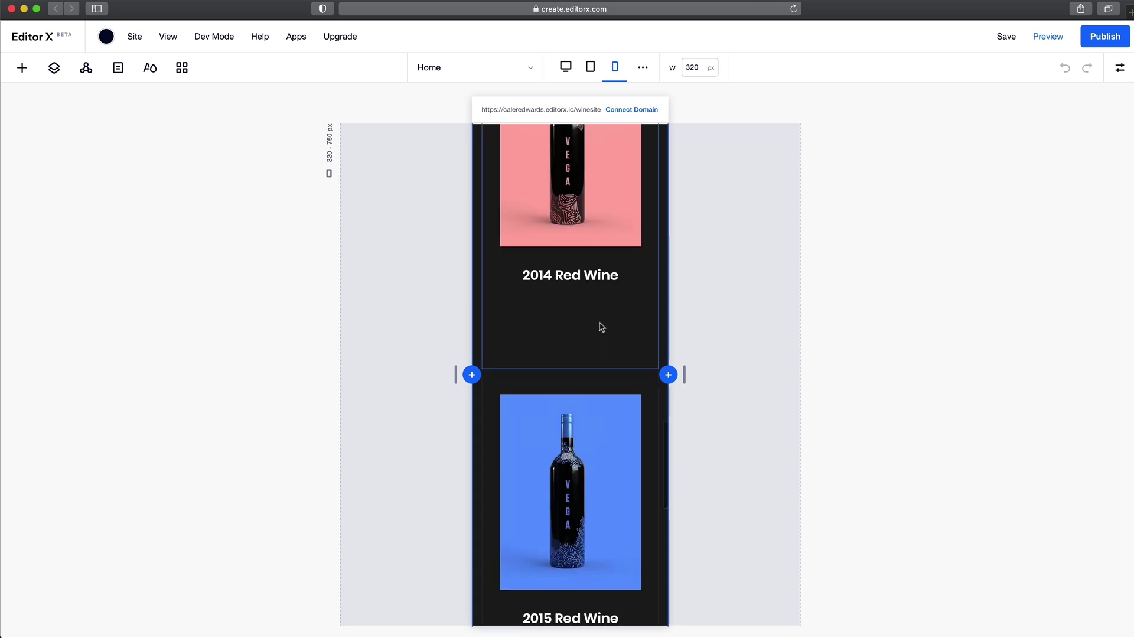
{"action": "scroll", "coordinate": [600, 327], "scroll_direction": "down", "scroll_amount": 4}
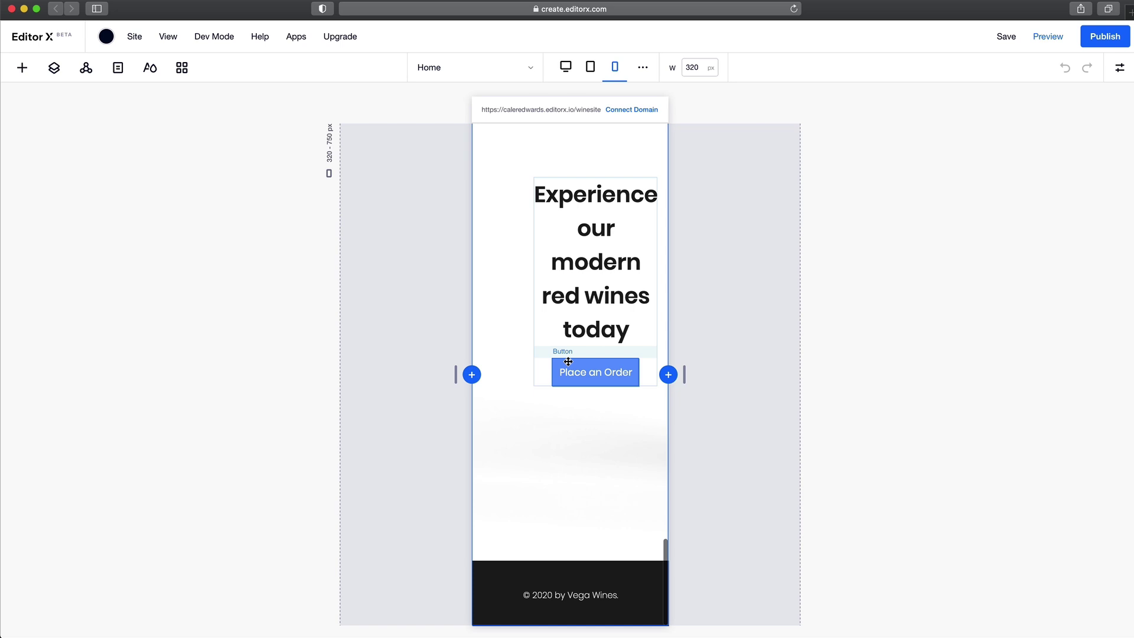
{"action": "scroll", "coordinate": [568, 355], "scroll_direction": "up", "scroll_amount": 20}
{"action": "scroll", "coordinate": [570, 363], "scroll_direction": "up", "scroll_amount": 15}
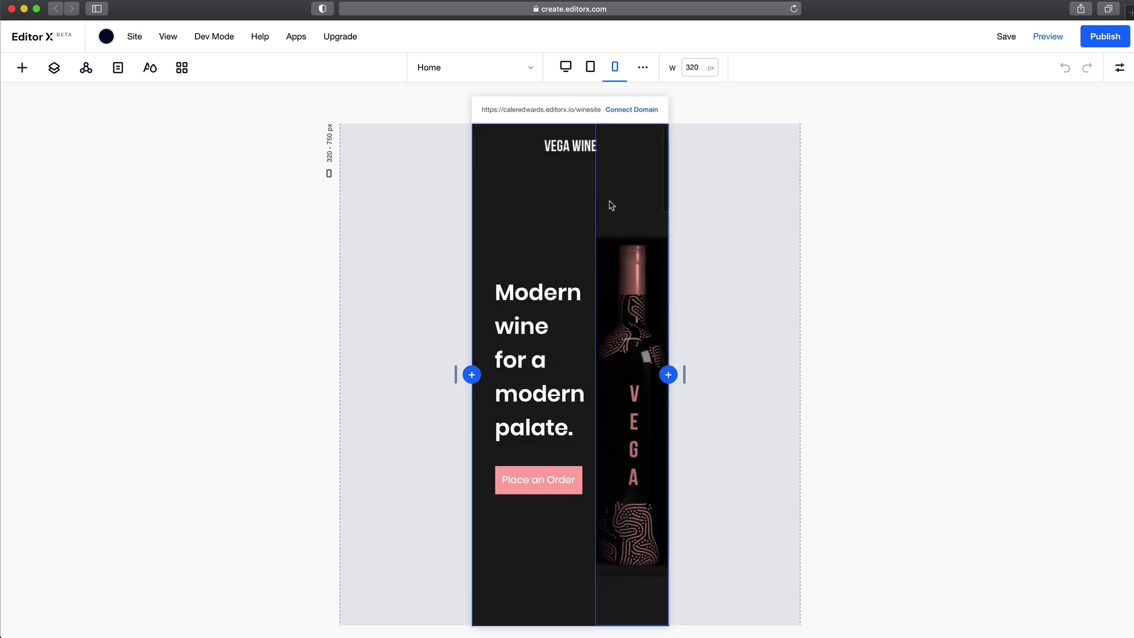
Step: Change the hero section's grid to the 1x2 layout on the mobile breakpoint
{"action": "left_click", "coordinate": [572, 212]}
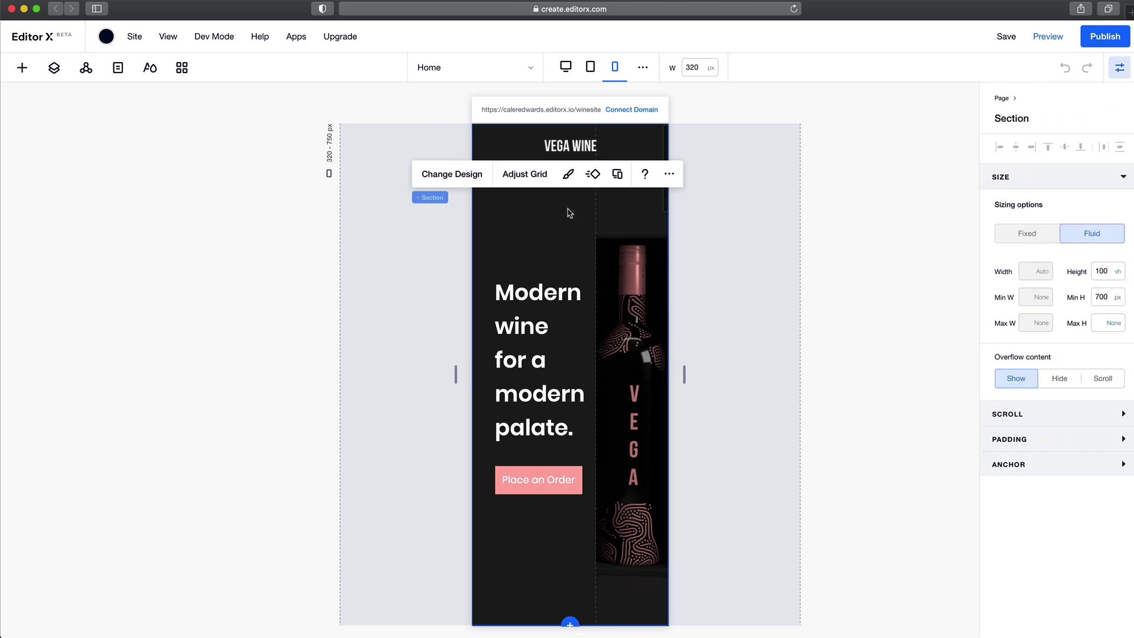
{"action": "left_click", "coordinate": [522, 179]}
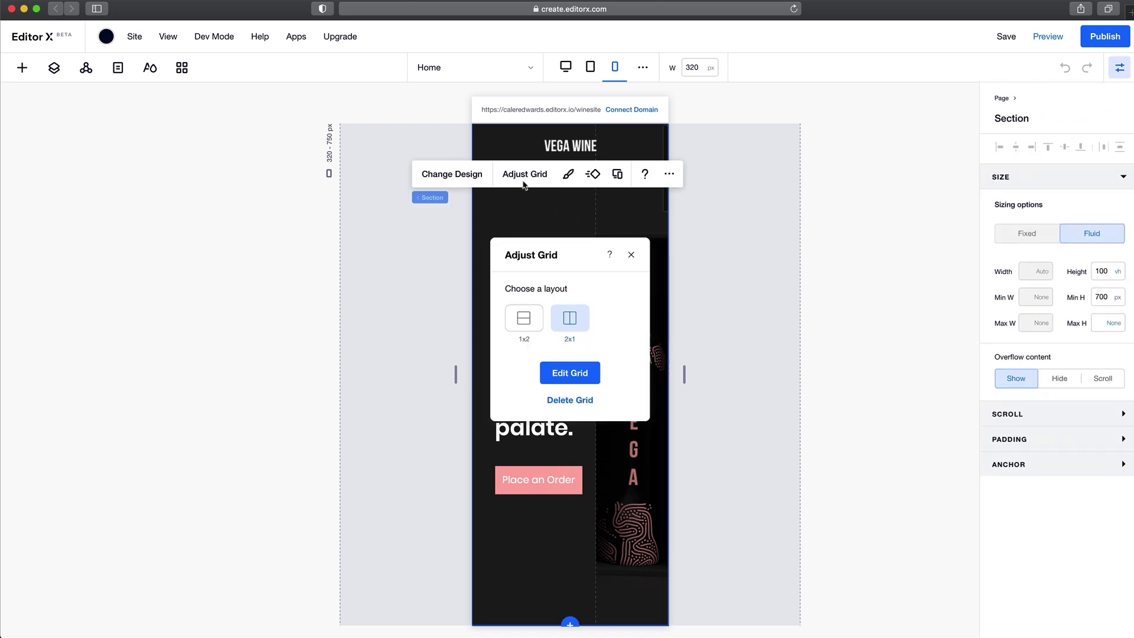
{"action": "left_click", "coordinate": [526, 321]}
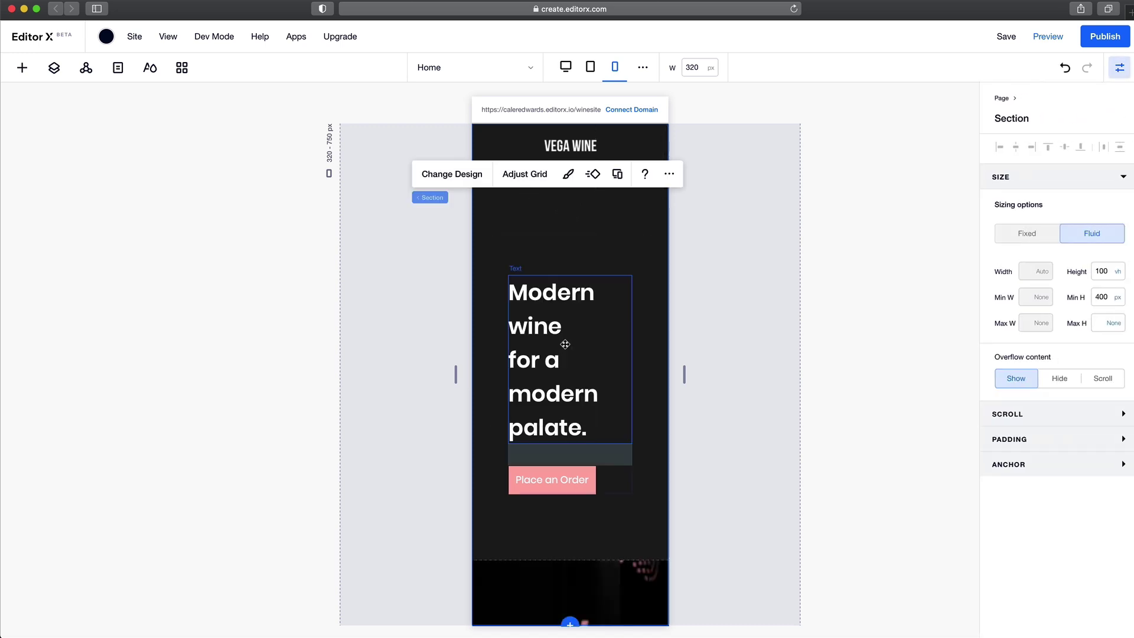
{"action": "scroll", "coordinate": [604, 289], "scroll_direction": "down", "scroll_amount": 3}
{"action": "scroll", "coordinate": [627, 362], "scroll_direction": "up", "scroll_amount": 2}
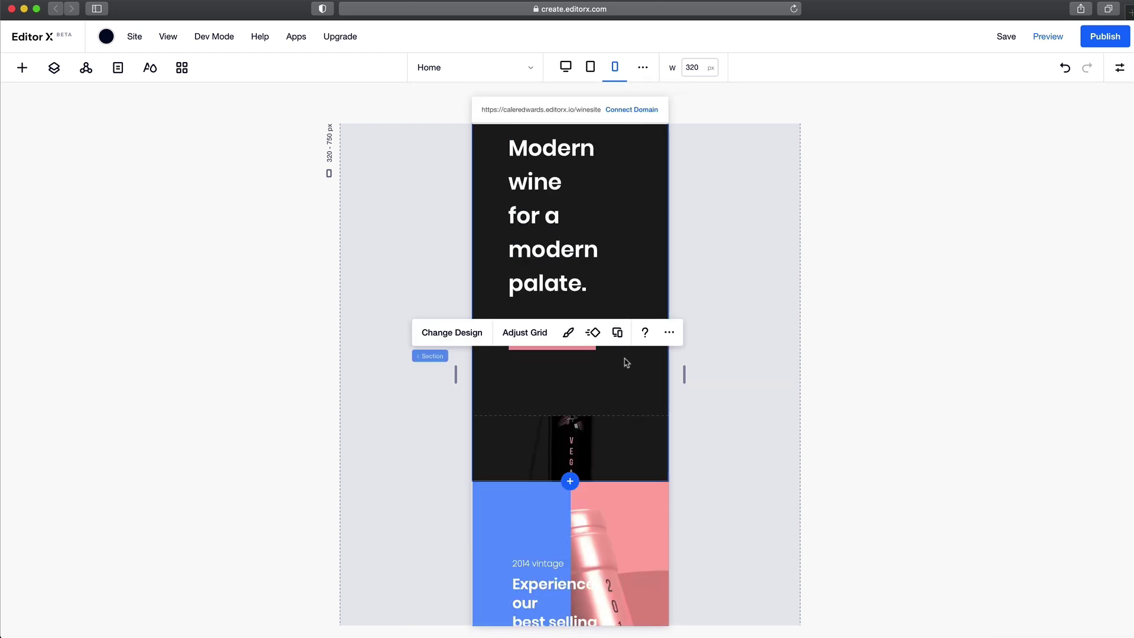
Step: Set the hero section's stretched bottle image to Don't Display on the mobile breakpoint
{"action": "left_click", "coordinate": [551, 443]}
{"action": "left_click", "coordinate": [777, 382]}
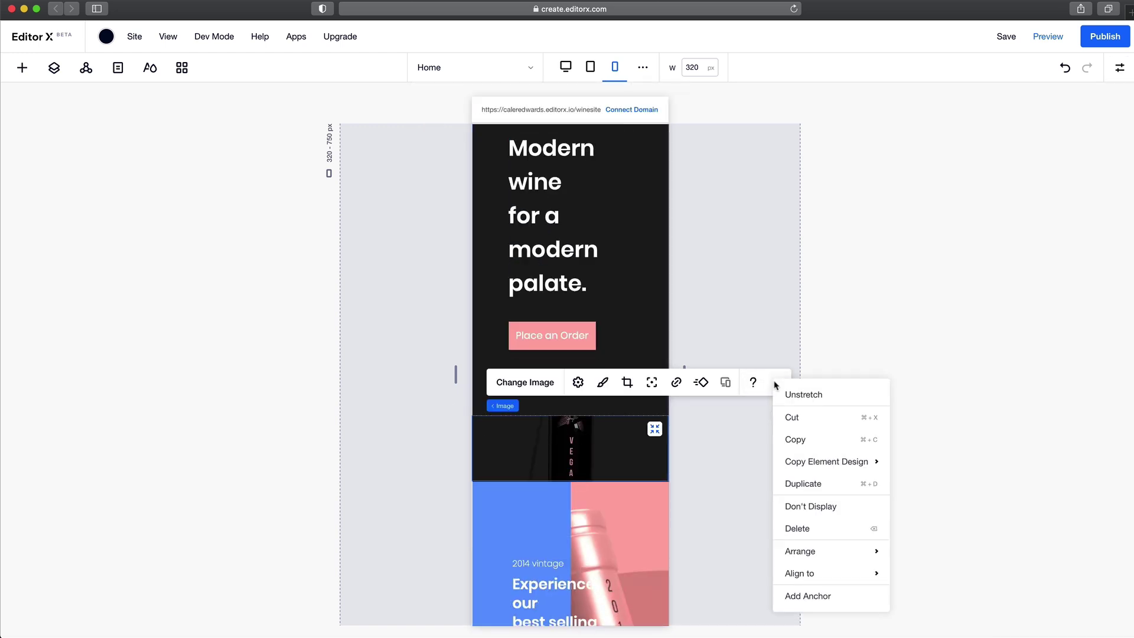
{"action": "left_click", "coordinate": [802, 507]}
{"action": "scroll", "coordinate": [746, 420], "scroll_direction": "up", "scroll_amount": 1}
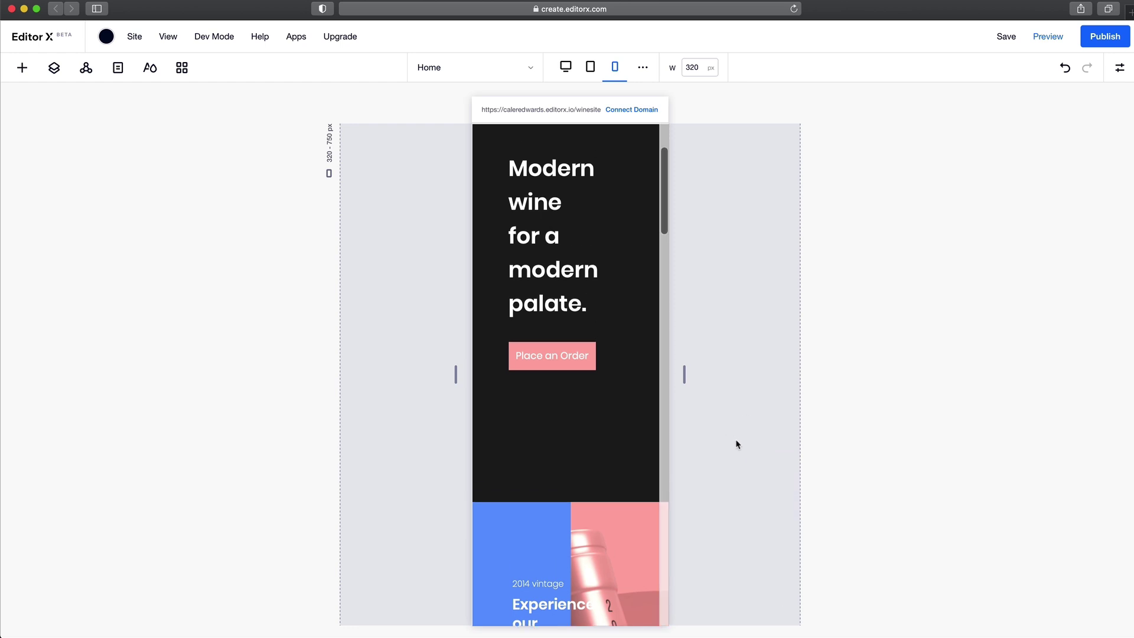
Step: Add hero-hero 2-crop.png from the site files below the hero's Place an Order button and enlarge it to about 198% width
{"action": "left_click", "coordinate": [22, 68]}
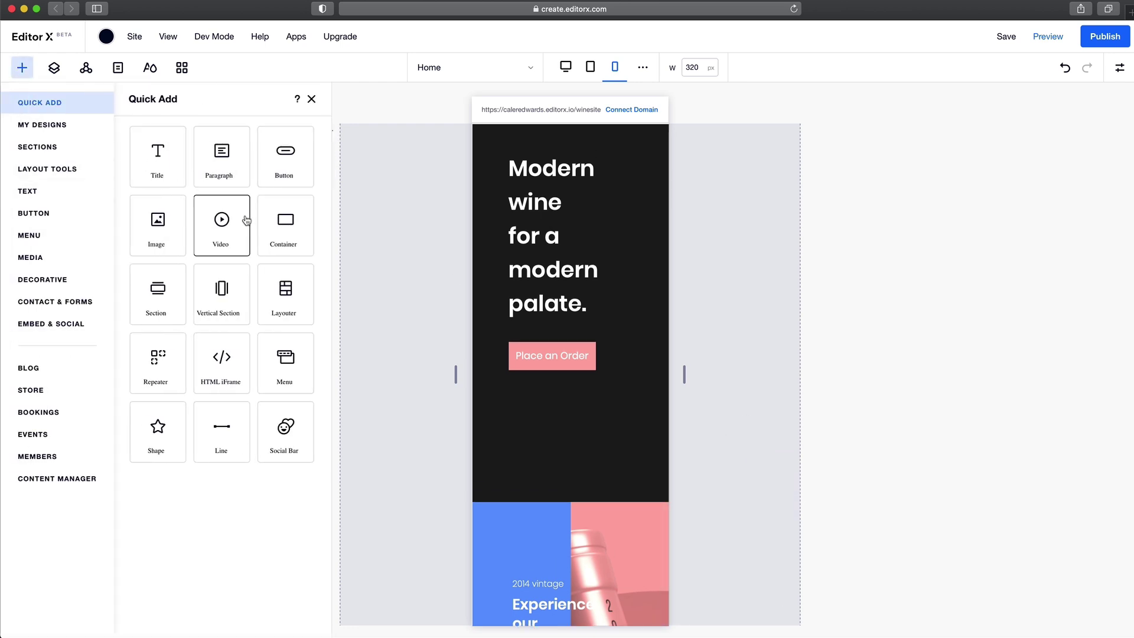
{"action": "left_click_drag", "start_coordinate": [157, 228], "coordinate": [557, 430]}
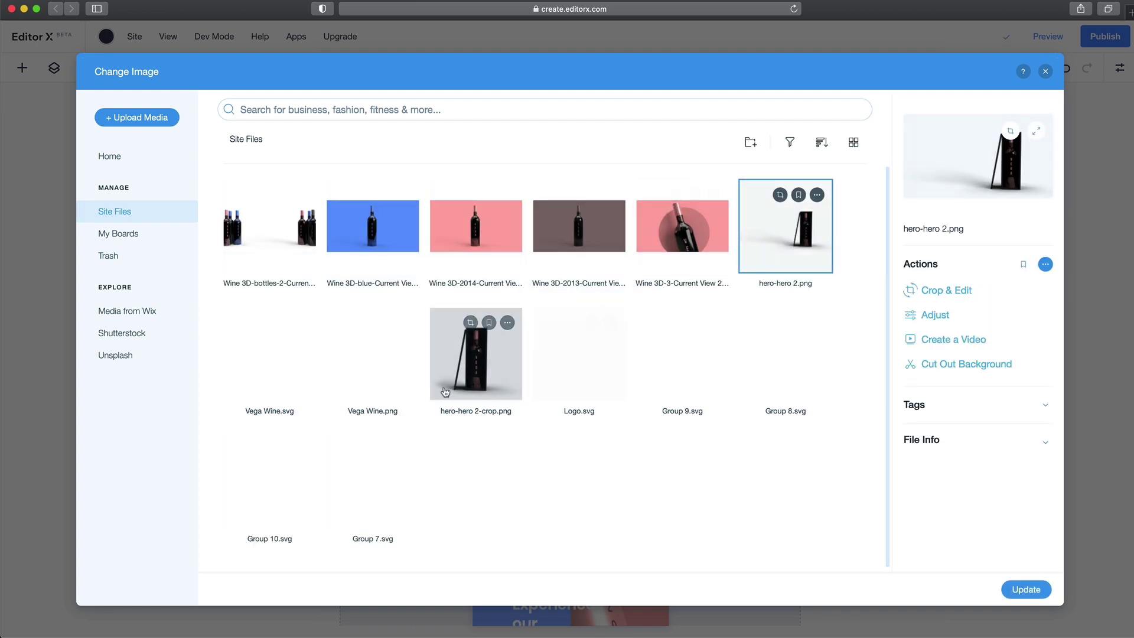
{"action": "left_click", "coordinate": [1041, 589]}
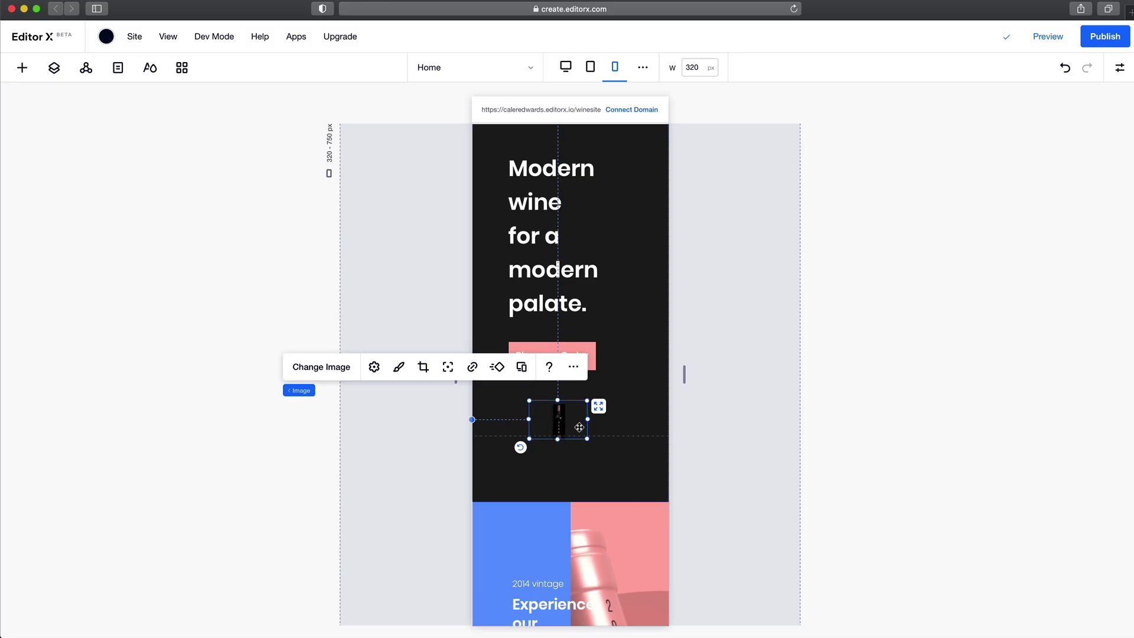
{"action": "left_click_drag", "start_coordinate": [588, 439], "coordinate": [791, 574]}
{"action": "left_click_drag", "start_coordinate": [530, 401], "coordinate": [436, 295]}
Step: Arrange the new bottle image behind the hero headline and the Place an Order button
{"action": "left_click", "coordinate": [668, 273]}
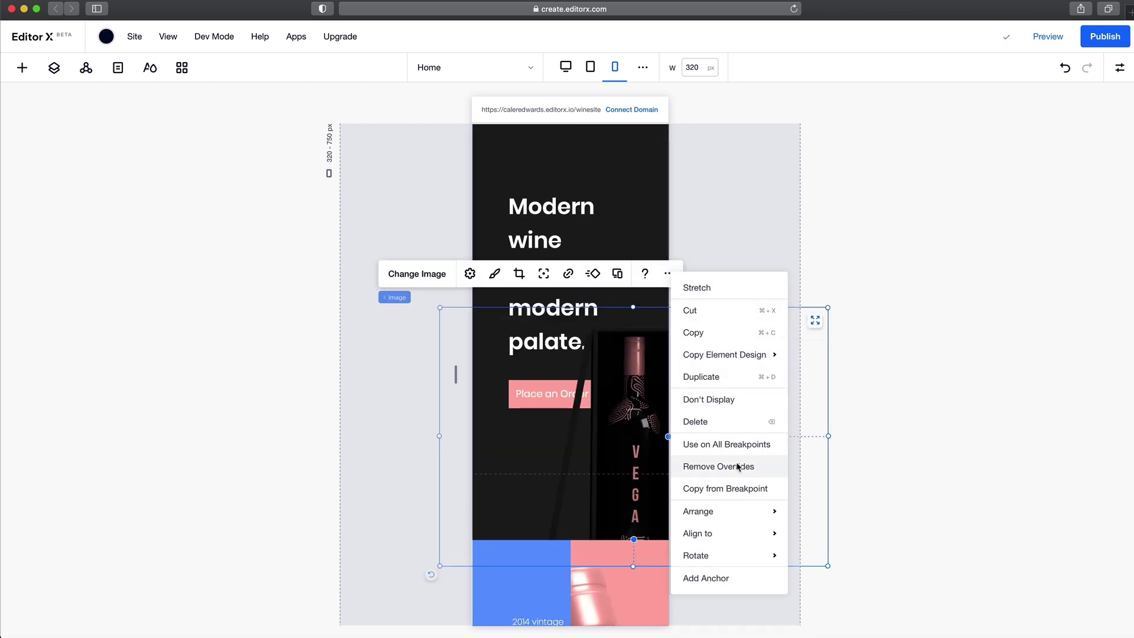
{"action": "mouse_move", "coordinate": [720, 517]}
{"action": "left_click", "coordinate": [824, 584]}
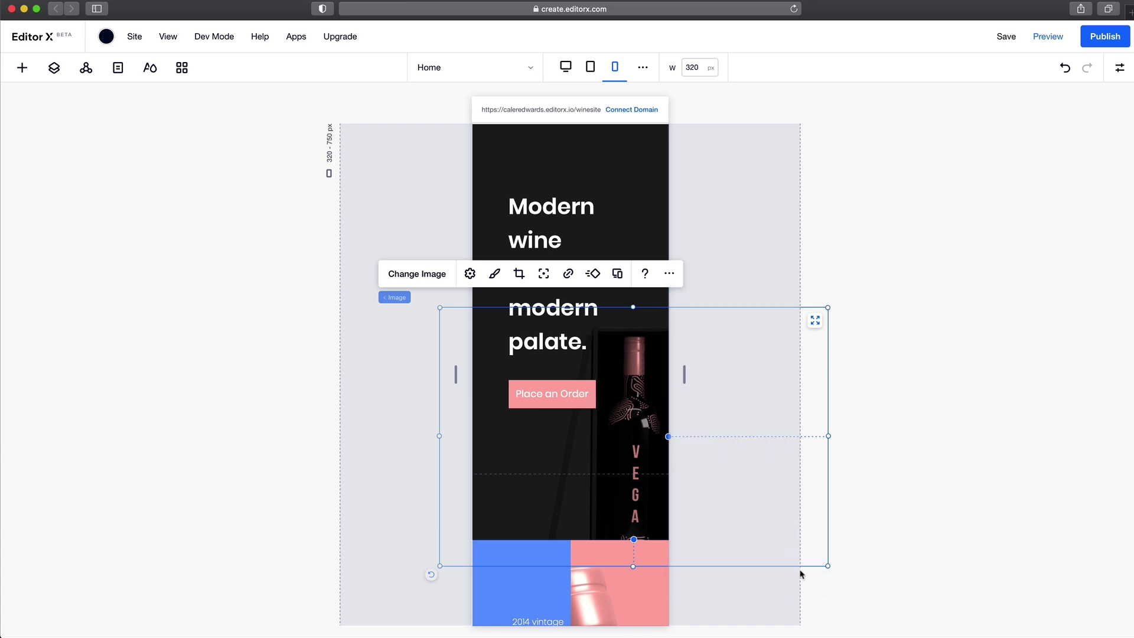
Step: Center the bottle image horizontally in the mobile hero section and dock it to both the left and right sides
{"action": "left_click_drag", "start_coordinate": [630, 490], "coordinate": [587, 489]}
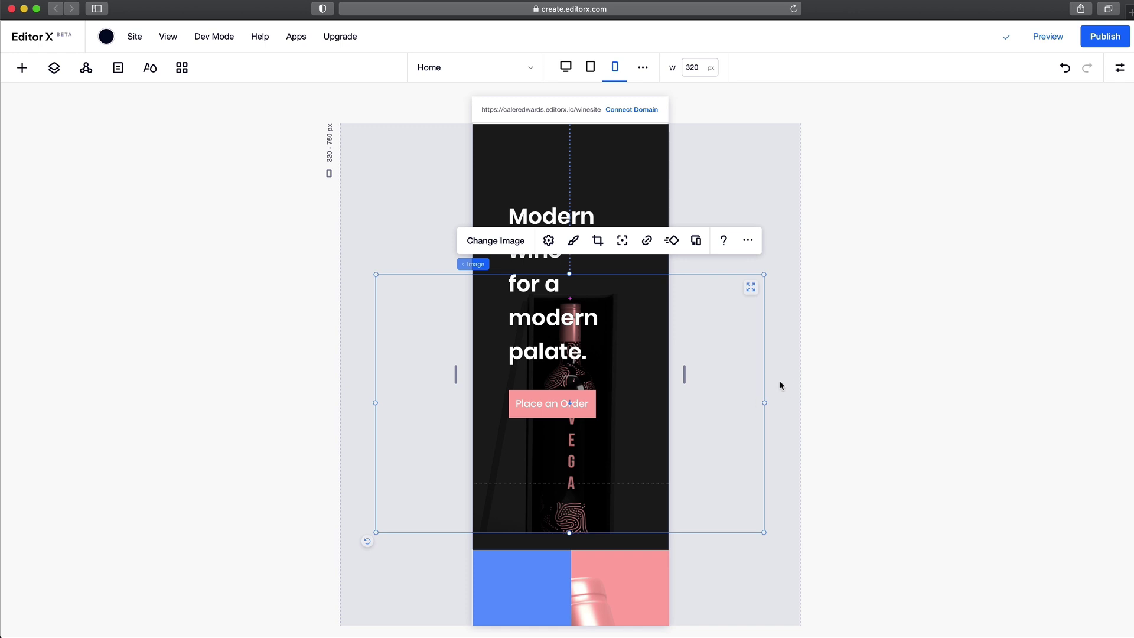
{"action": "left_click", "coordinate": [781, 386]}
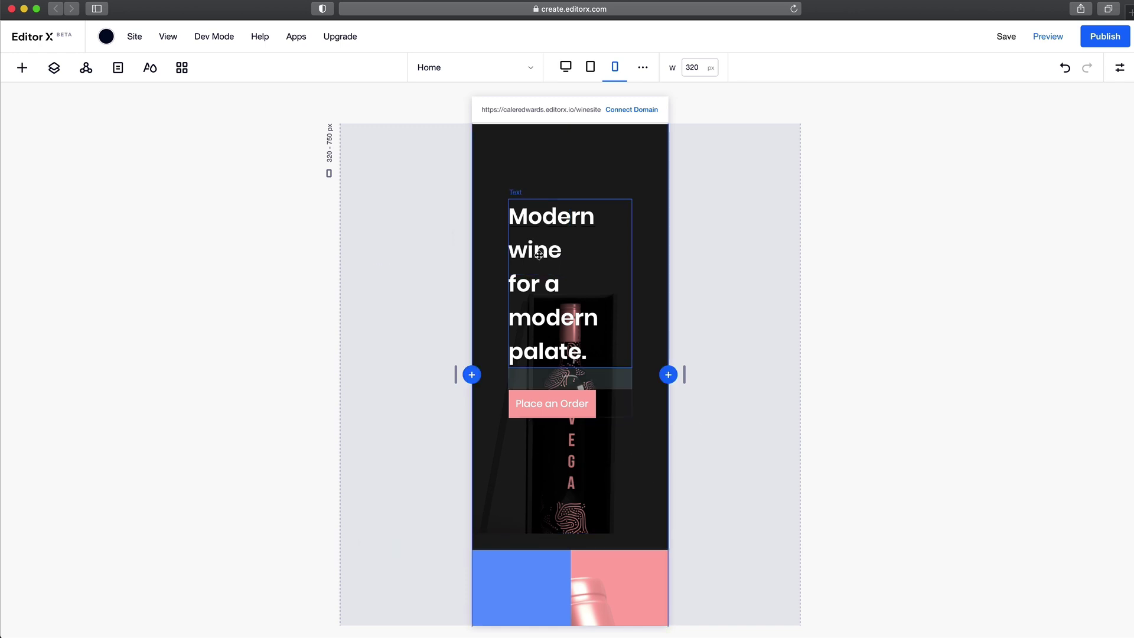
{"action": "left_click", "coordinate": [632, 481]}
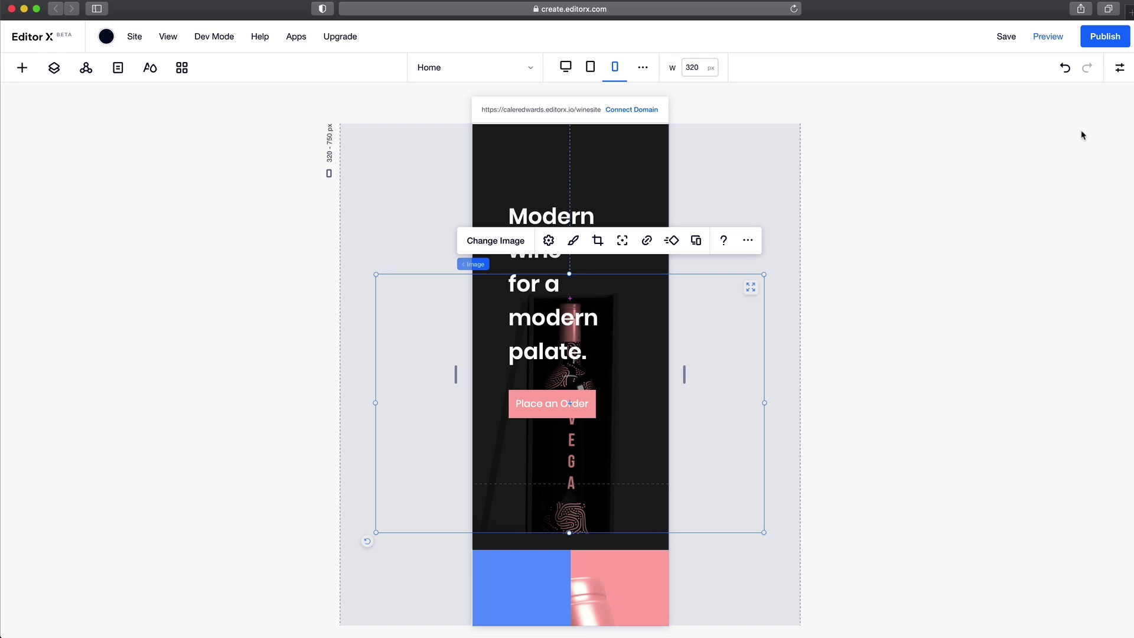
{"action": "left_click", "coordinate": [1119, 68]}
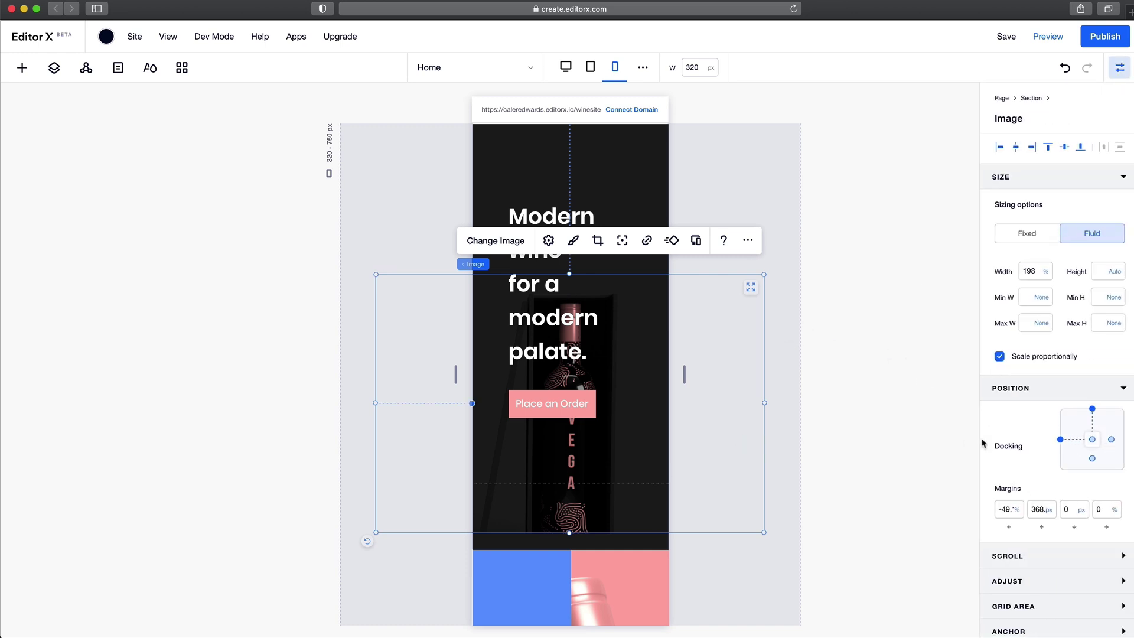
{"action": "left_click", "coordinate": [1112, 439]}
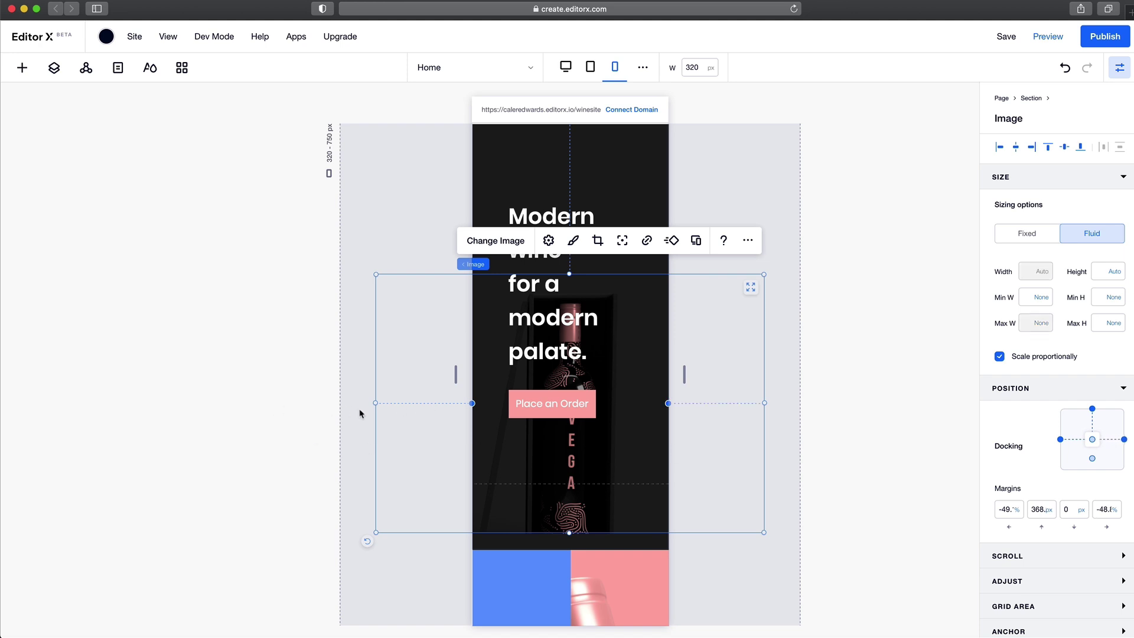
{"action": "left_click", "coordinate": [344, 317]}
{"action": "left_click_drag", "start_coordinate": [451, 384], "coordinate": [494, 388]}
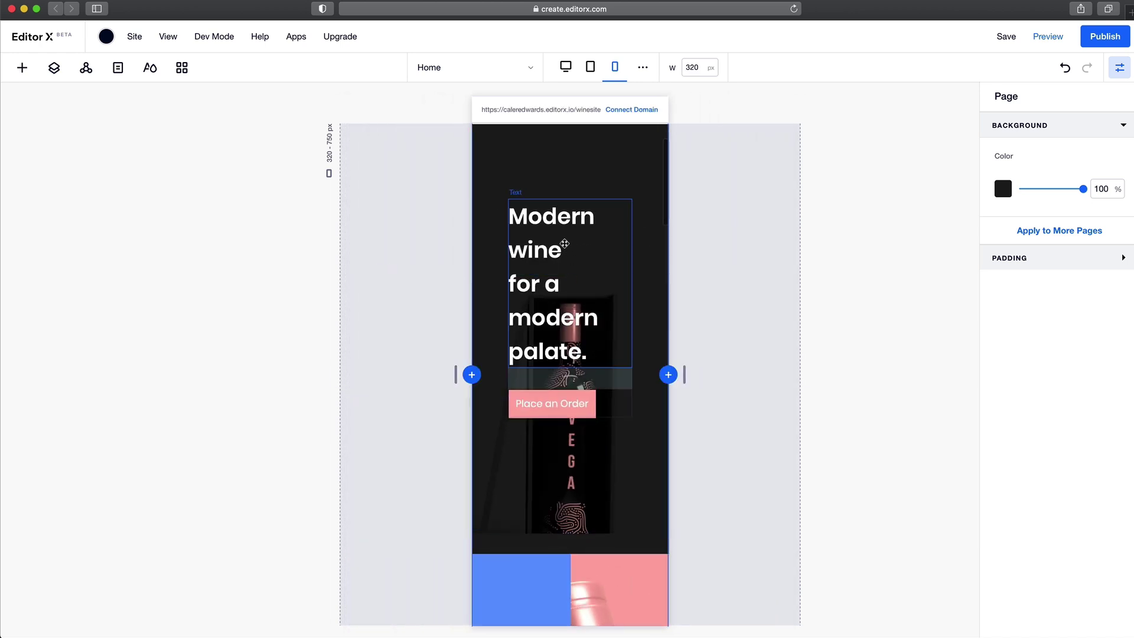
Step: Center-align the hero headline "Modern wine for a modern palate." on the mobile breakpoint
{"action": "left_click", "coordinate": [531, 263]}
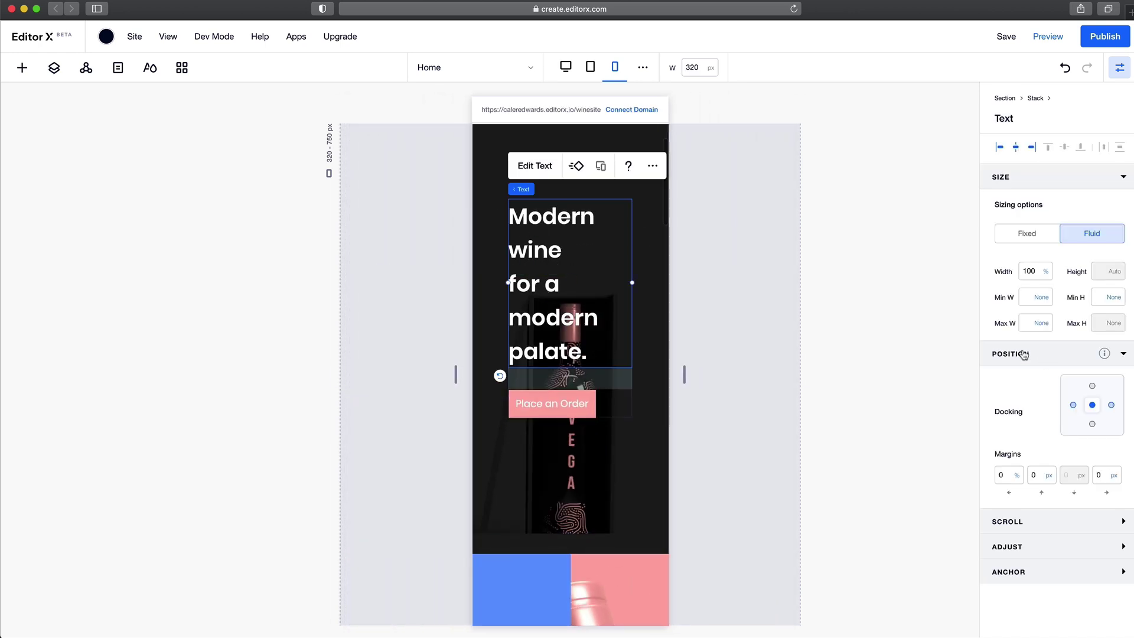
{"action": "left_click", "coordinate": [535, 166]}
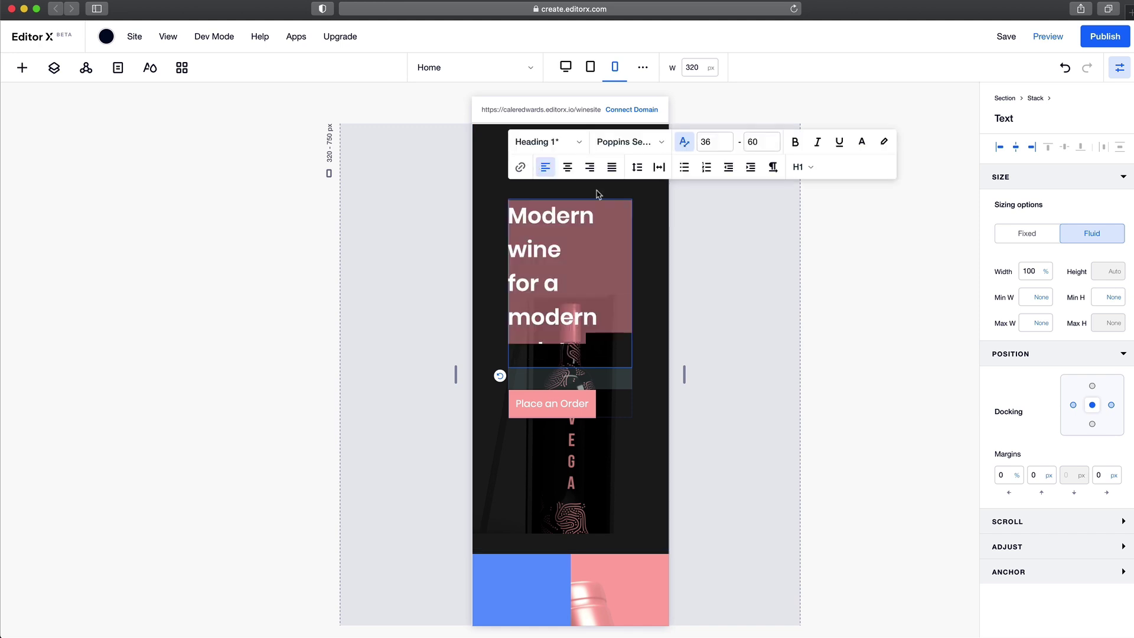
{"action": "left_click", "coordinate": [573, 169]}
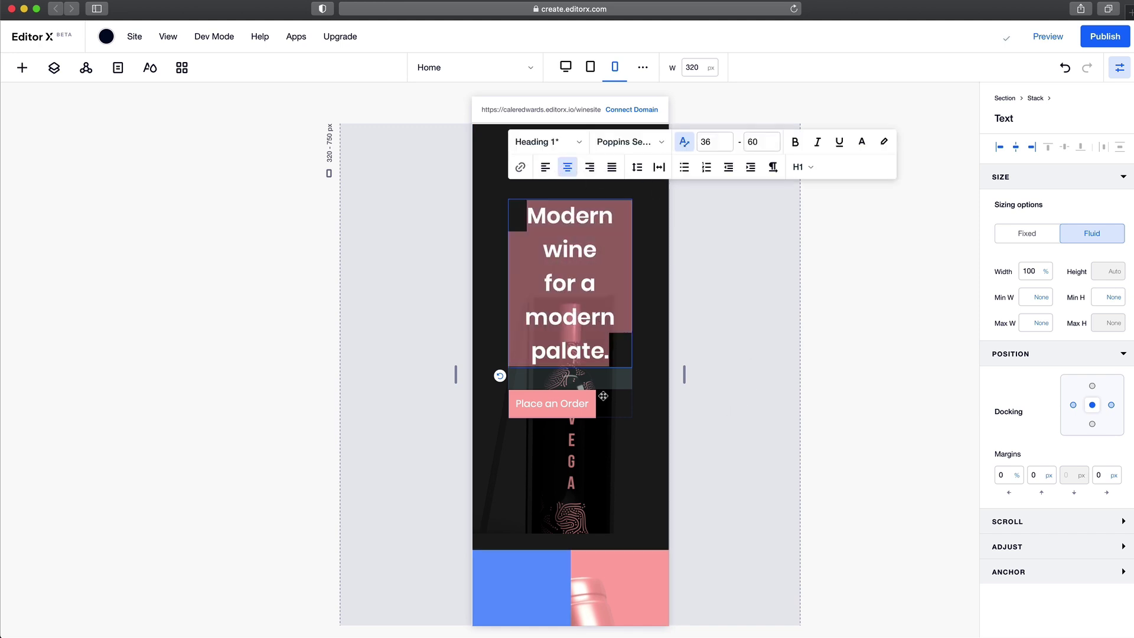
Step: Center the hero's Place an Order button horizontally under the headline on the mobile breakpoint
{"action": "left_click", "coordinate": [725, 403]}
{"action": "left_click", "coordinate": [585, 406]}
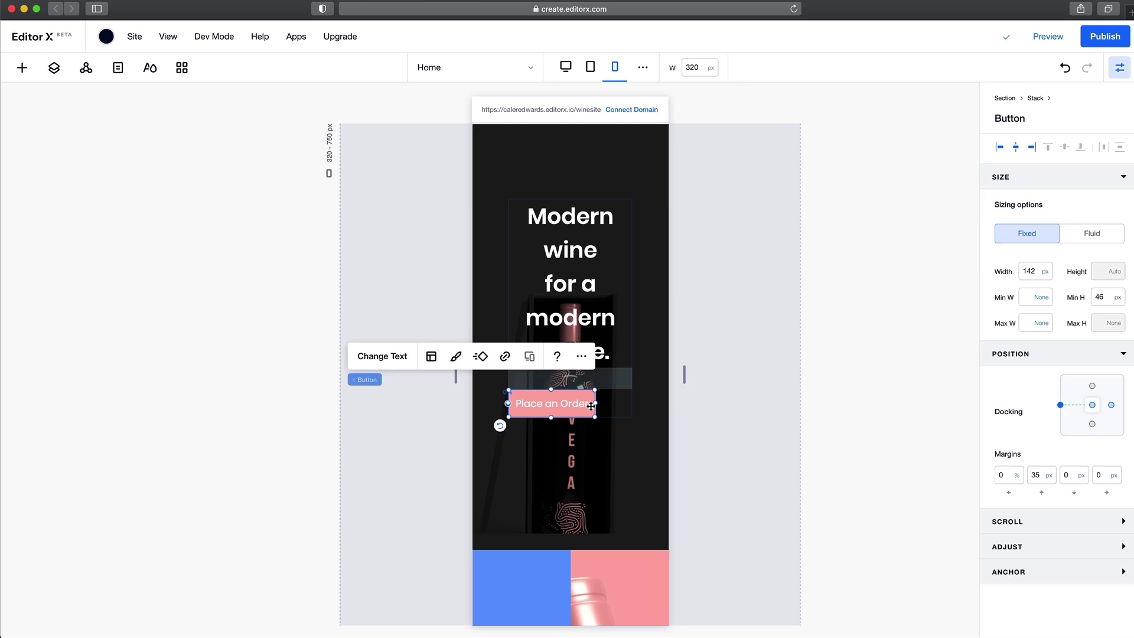
{"action": "left_click_drag", "start_coordinate": [585, 406], "coordinate": [606, 406]}
{"action": "left_click", "coordinate": [630, 284]}
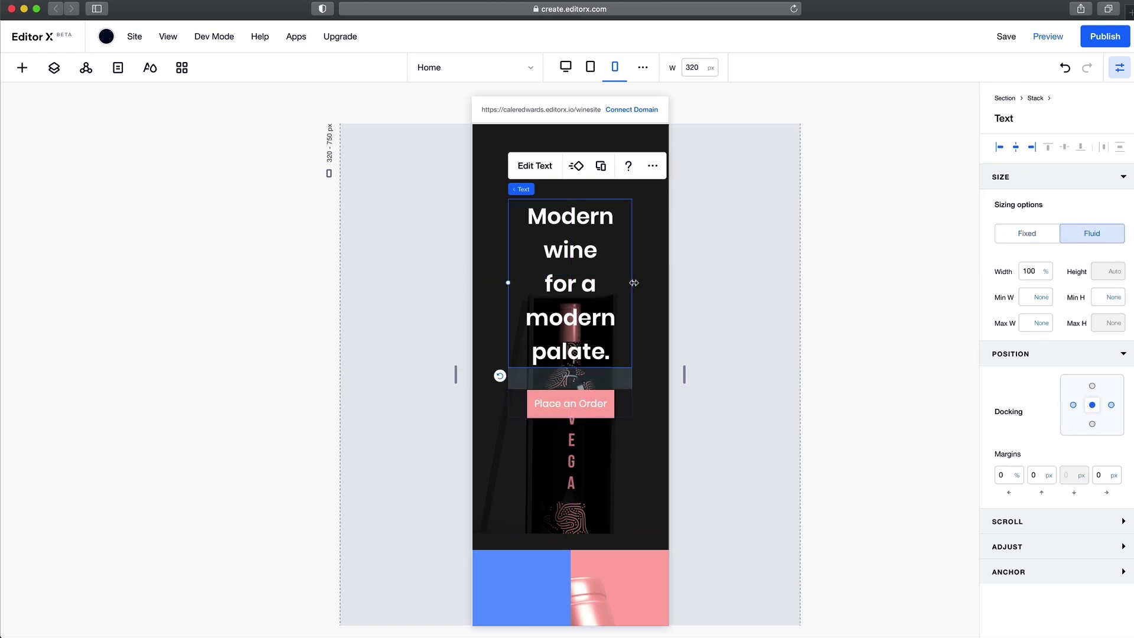
{"action": "left_click_drag", "start_coordinate": [634, 283], "coordinate": [673, 284]}
{"action": "key", "text": "super+z"}
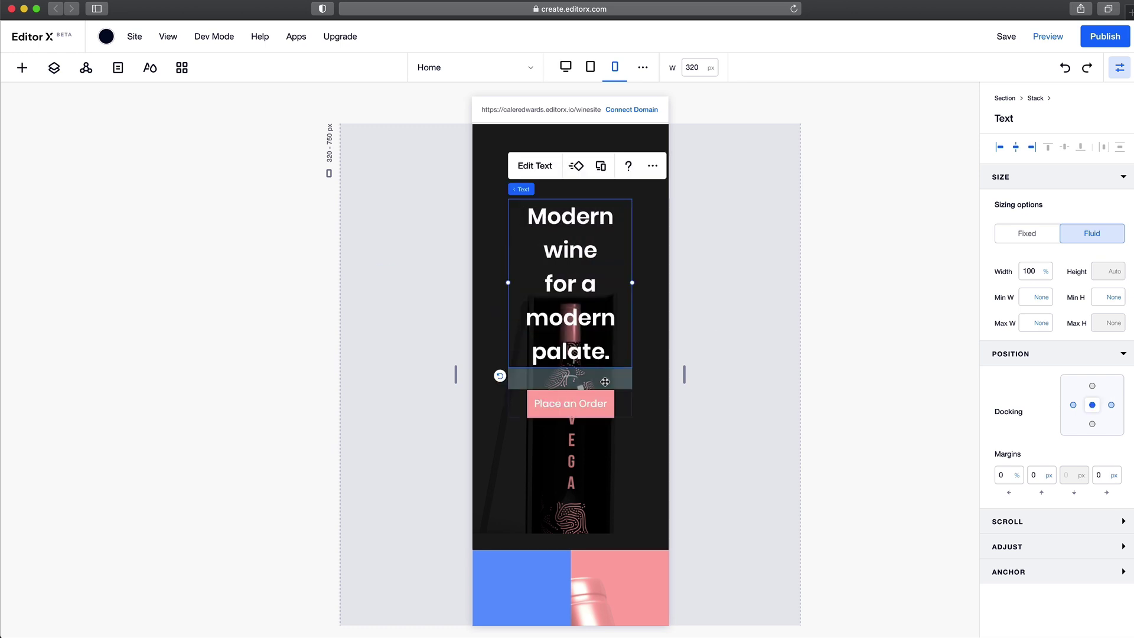
Step: Widen the hero stack holding the headline and button to about 97% and center it horizontally in the section
{"action": "left_click", "coordinate": [605, 381]}
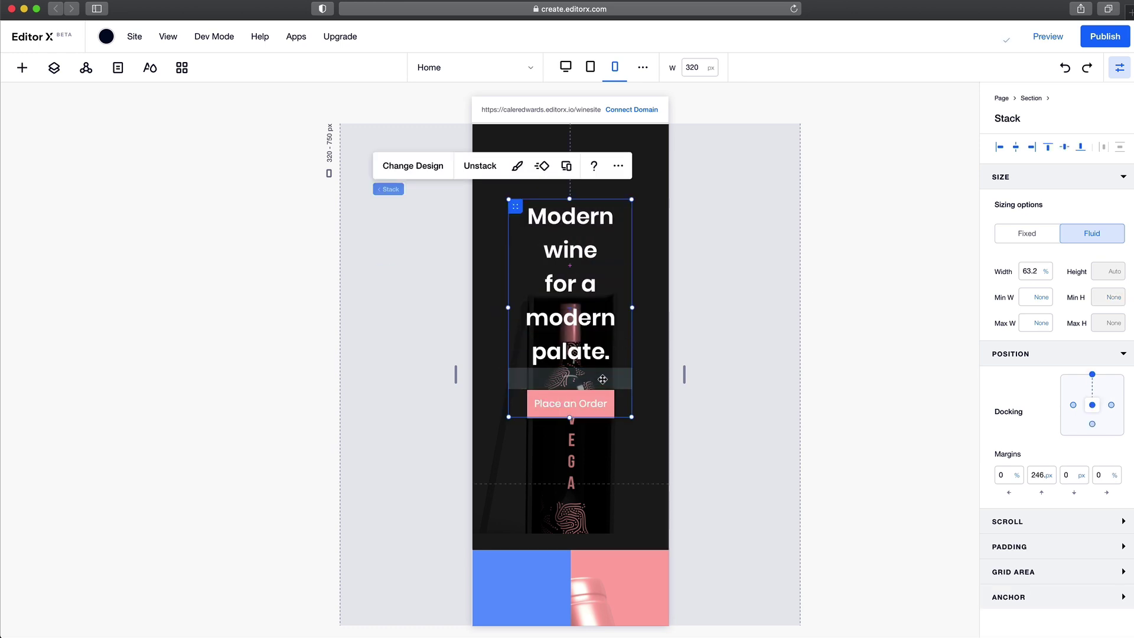
{"action": "left_click_drag", "start_coordinate": [633, 307], "coordinate": [674, 314]}
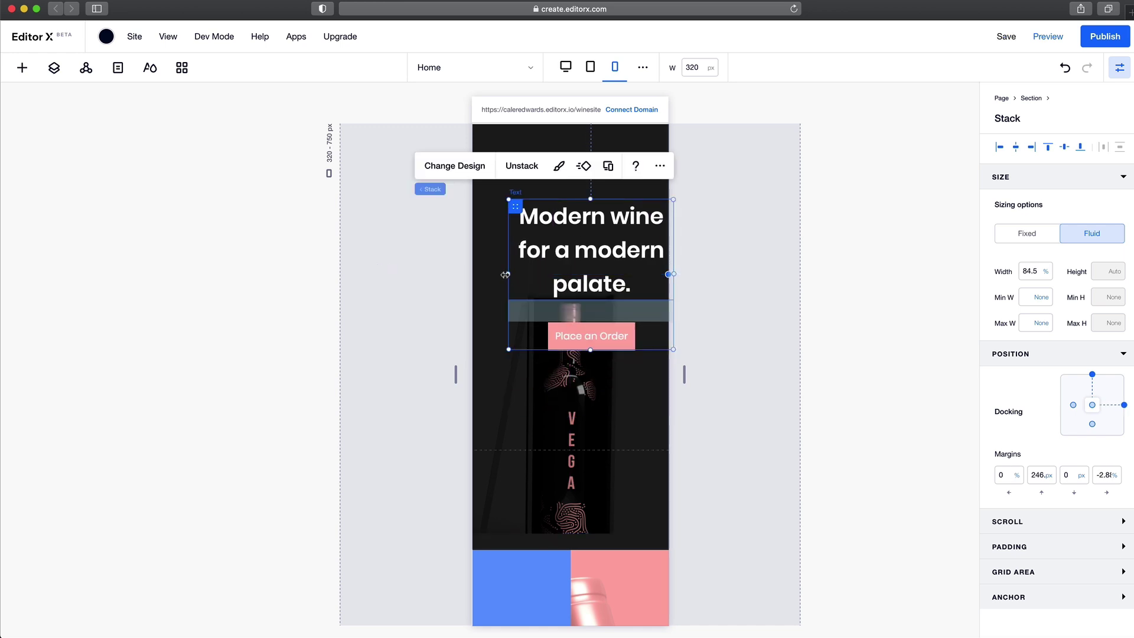
{"action": "left_click_drag", "start_coordinate": [505, 275], "coordinate": [484, 275]}
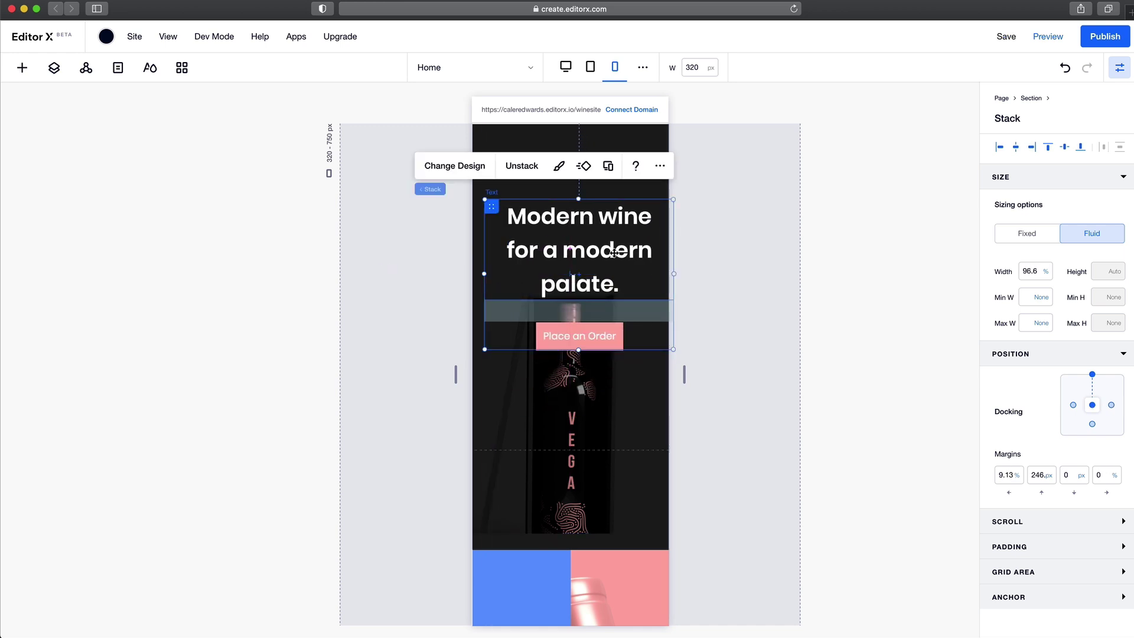
{"action": "left_click", "coordinate": [1015, 146]}
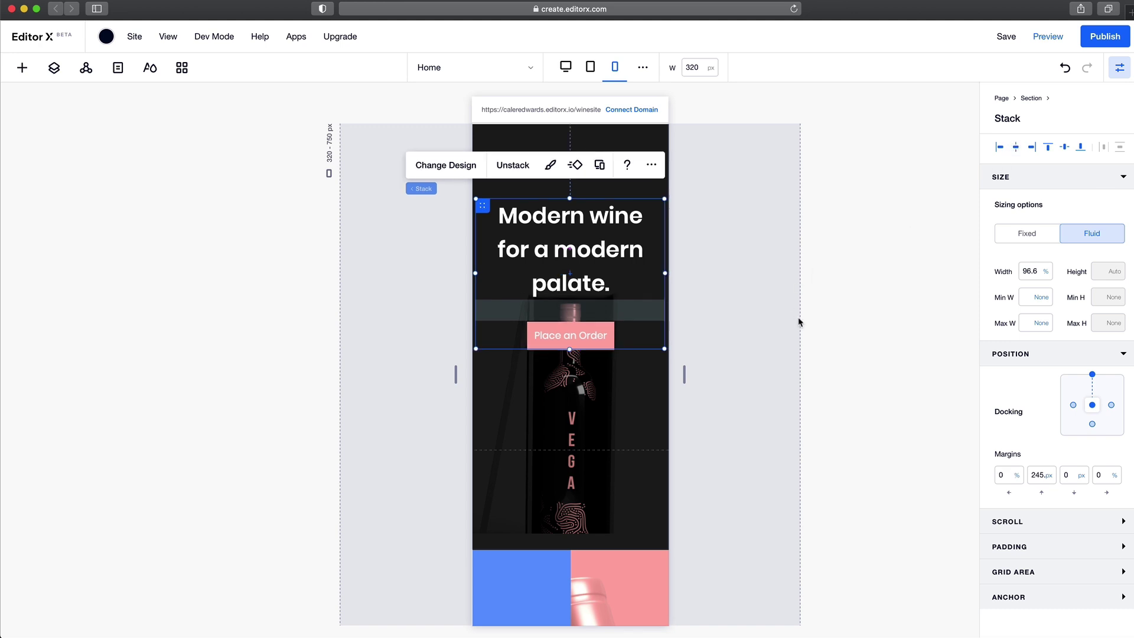
{"action": "left_click", "coordinate": [835, 310]}
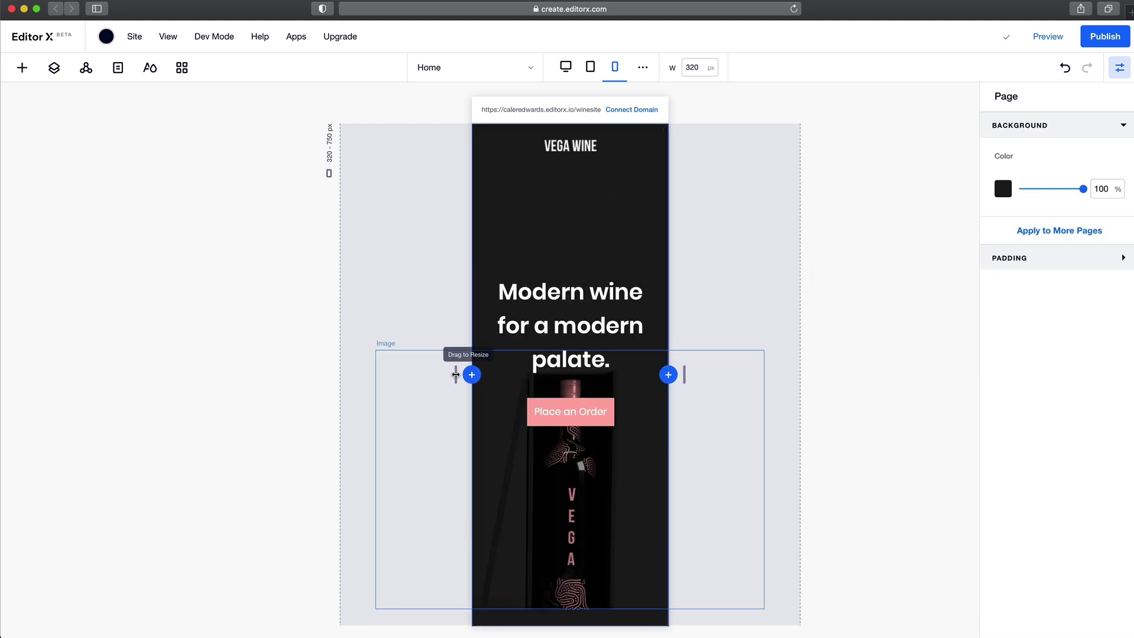
{"action": "left_click_drag", "start_coordinate": [456, 375], "coordinate": [482, 385]}
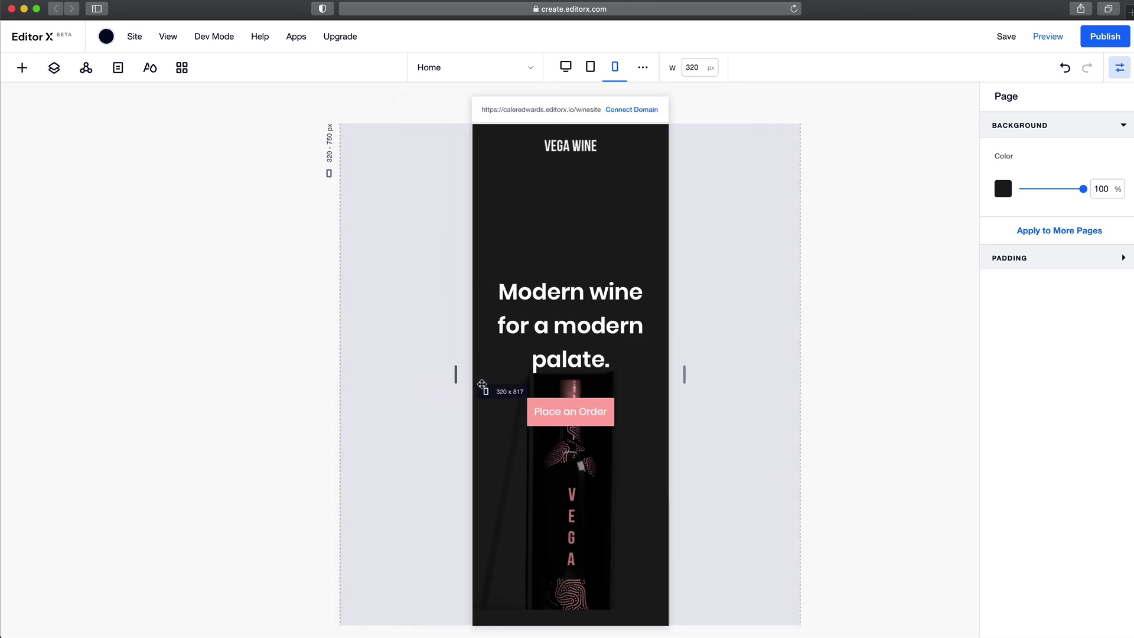
Step: Change the grid layout of the 2014 vintage section to 1x4
{"action": "scroll", "coordinate": [640, 372], "scroll_direction": "down", "scroll_amount": 10}
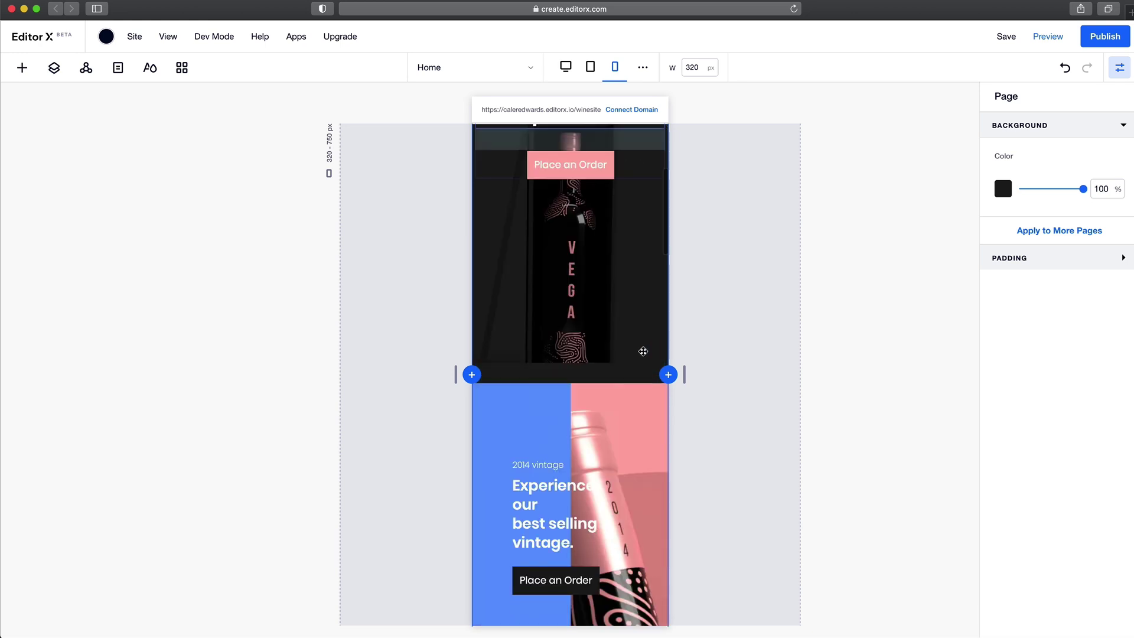
{"action": "scroll", "coordinate": [623, 364], "scroll_direction": "down", "scroll_amount": 3}
{"action": "scroll", "coordinate": [546, 174], "scroll_direction": "up", "scroll_amount": 2}
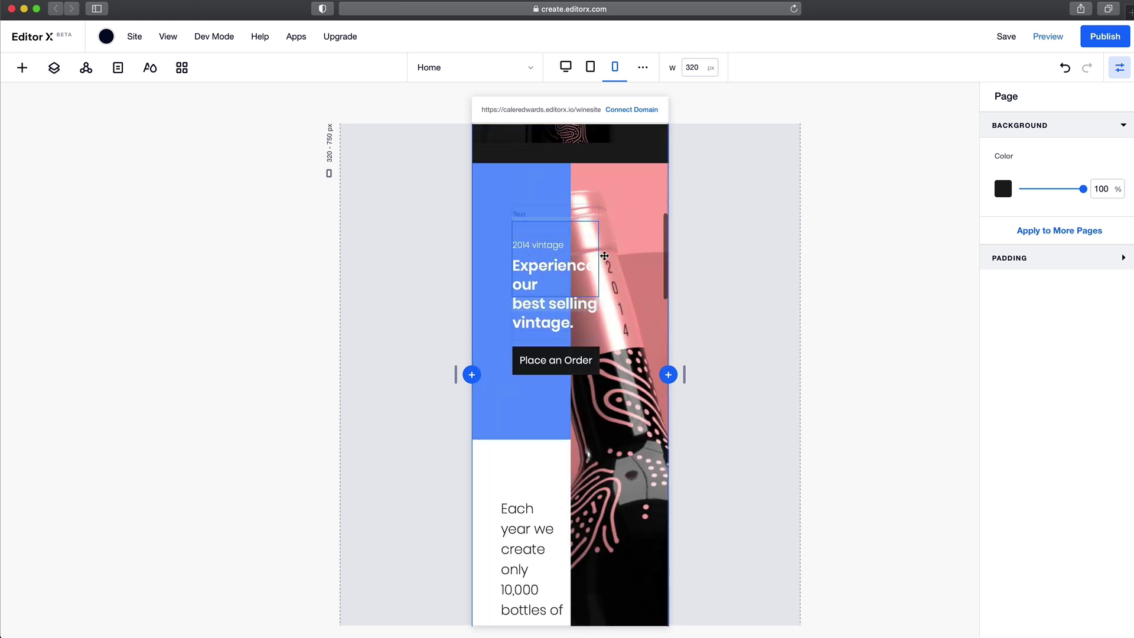
{"action": "left_click", "coordinate": [548, 208]}
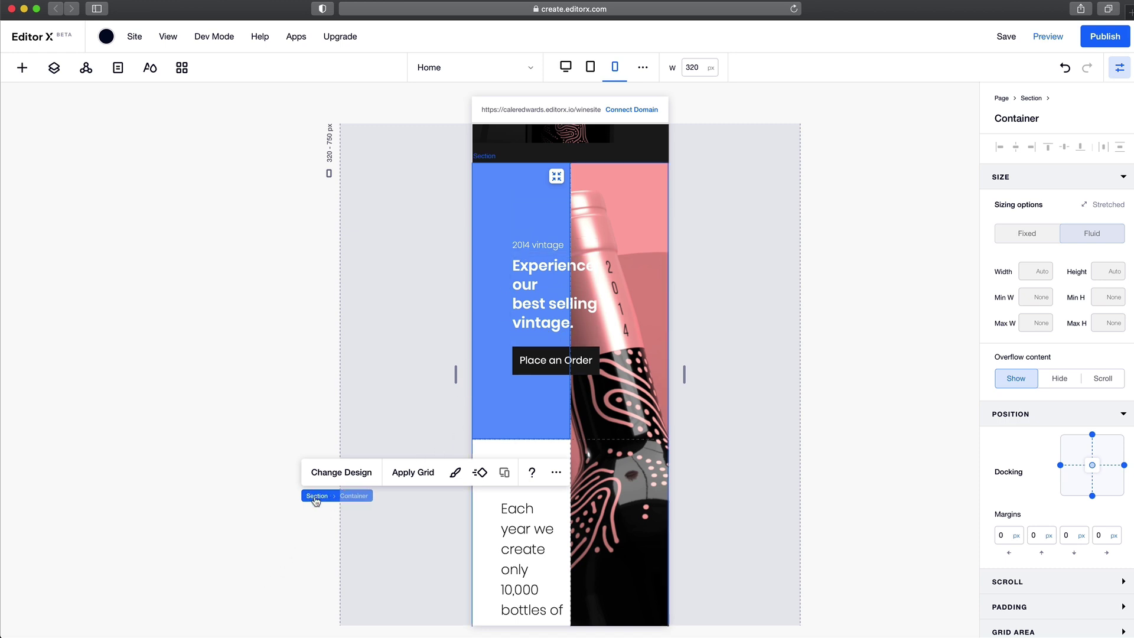
{"action": "left_click", "coordinate": [316, 498]}
{"action": "left_click", "coordinate": [528, 172]}
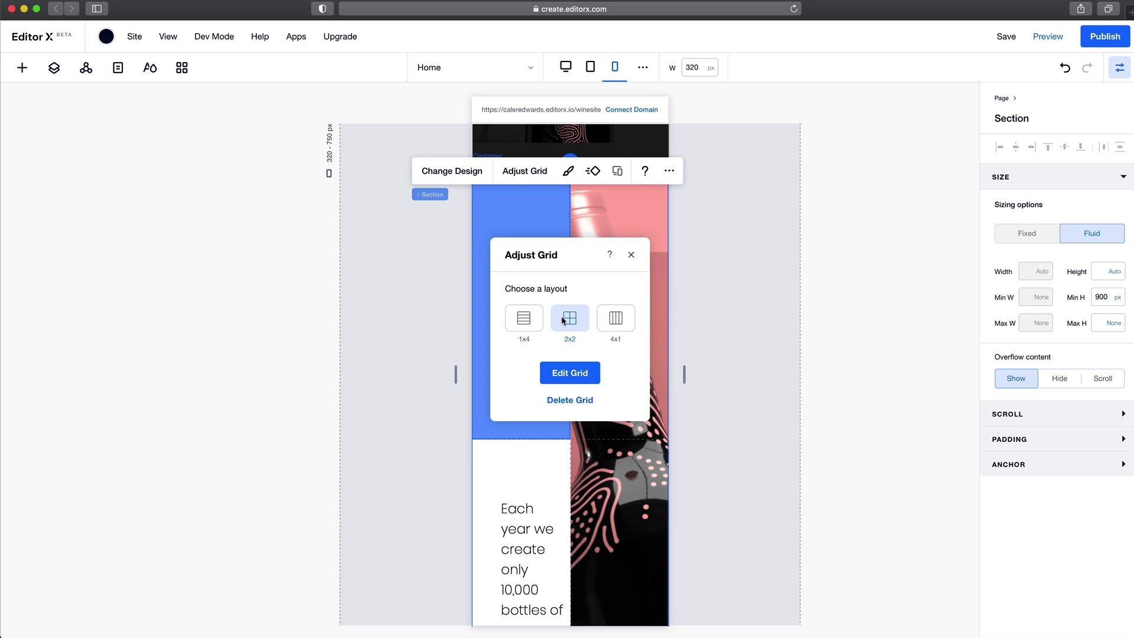
{"action": "left_click", "coordinate": [524, 319]}
{"action": "scroll", "coordinate": [522, 479], "scroll_direction": "up", "scroll_amount": 5}
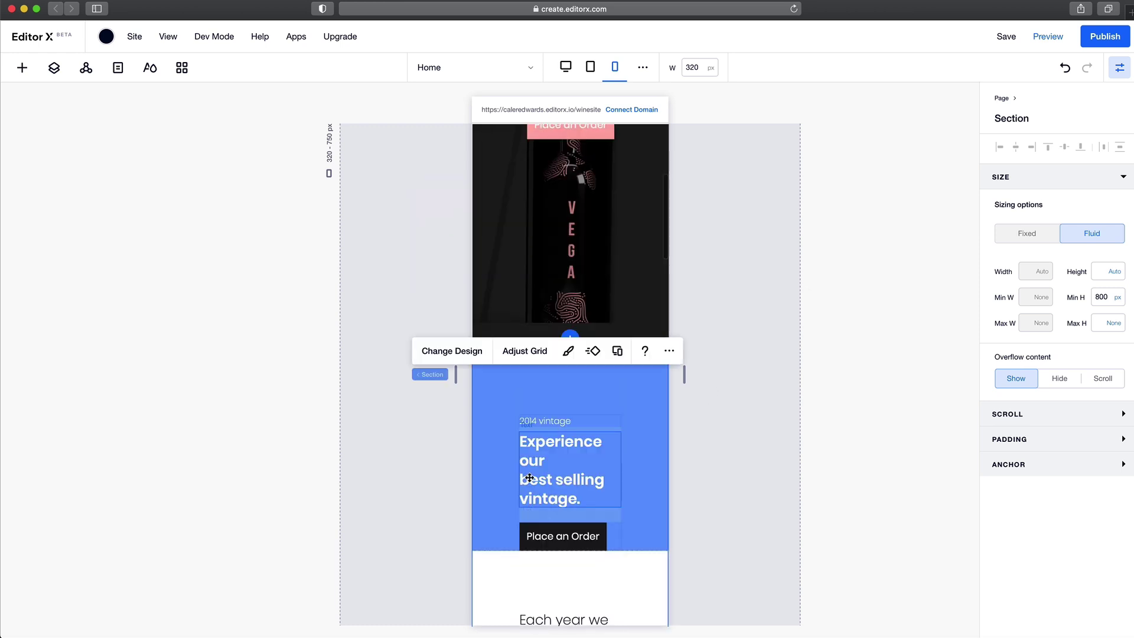
{"action": "scroll", "coordinate": [642, 381], "scroll_direction": "up", "scroll_amount": 2}
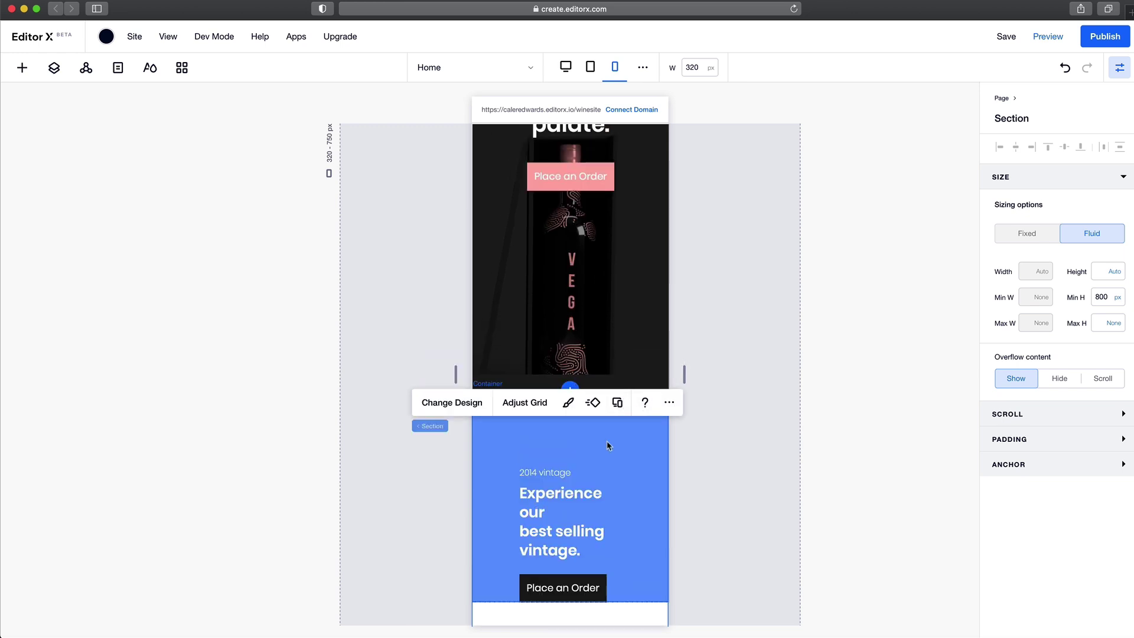
{"action": "scroll", "coordinate": [608, 446], "scroll_direction": "down", "scroll_amount": 15}
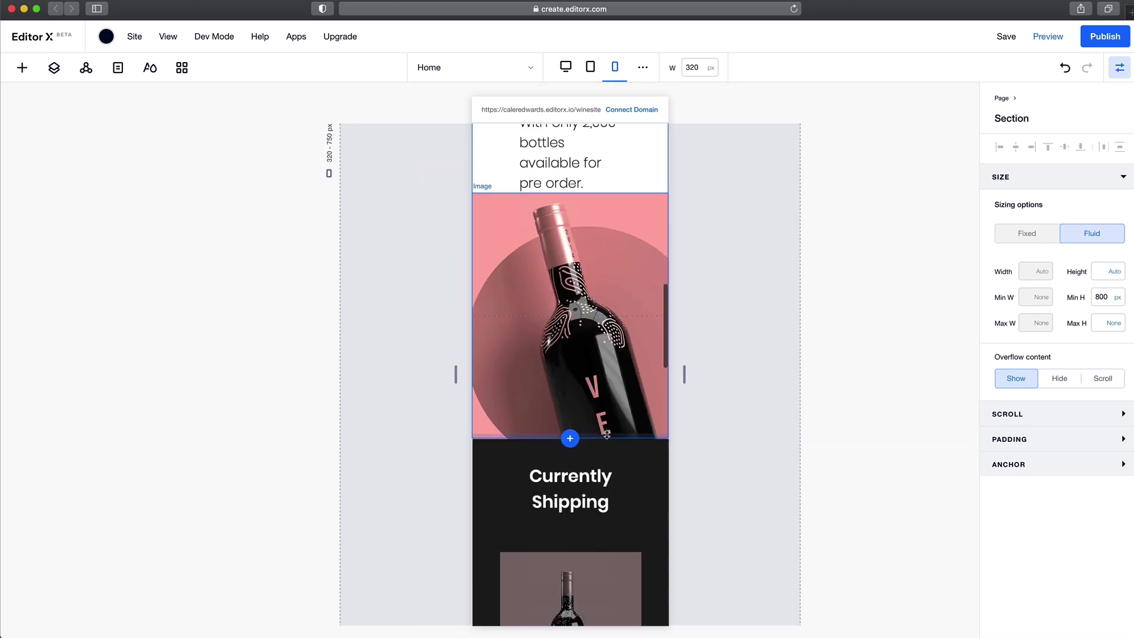
Step: Move the "Experience our best selling vintage." stack up to the top edge of its blue container
{"action": "scroll", "coordinate": [544, 292], "scroll_direction": "up", "scroll_amount": 10}
{"action": "left_click", "coordinate": [544, 293]}
{"action": "left_click", "coordinate": [544, 292]}
{"action": "scroll", "coordinate": [544, 293], "scroll_direction": "up", "scroll_amount": 3}
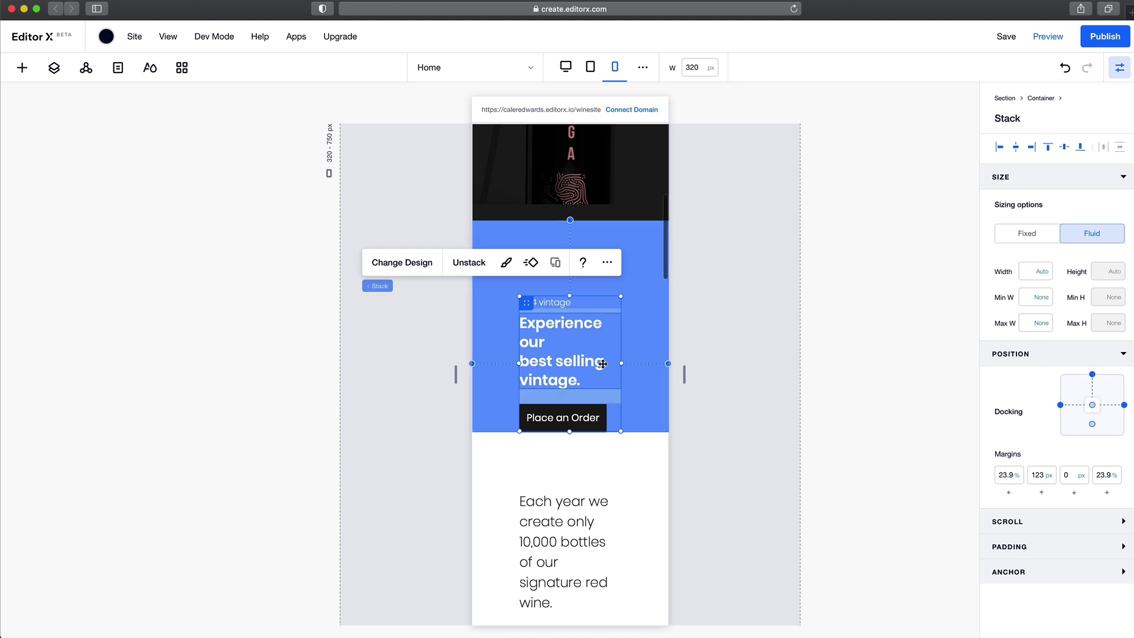
{"action": "left_click_drag", "start_coordinate": [588, 399], "coordinate": [589, 326]}
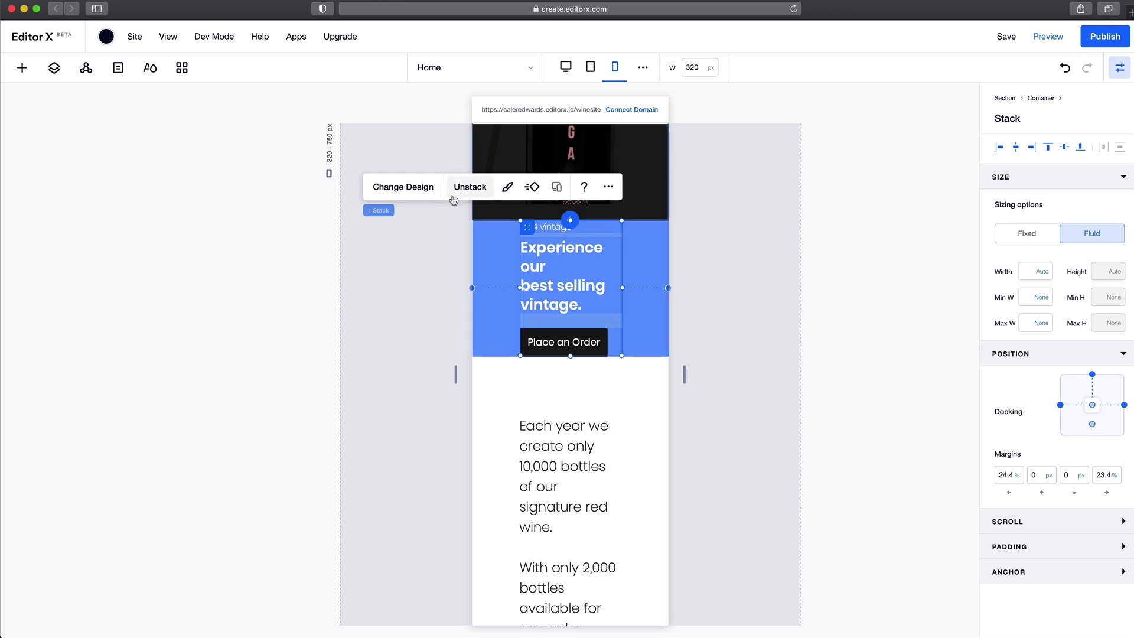
Step: Enlarge the vintage section's first grid row to a minimum of about 320 px and its second row to about 480 px
{"action": "left_click", "coordinate": [385, 211]}
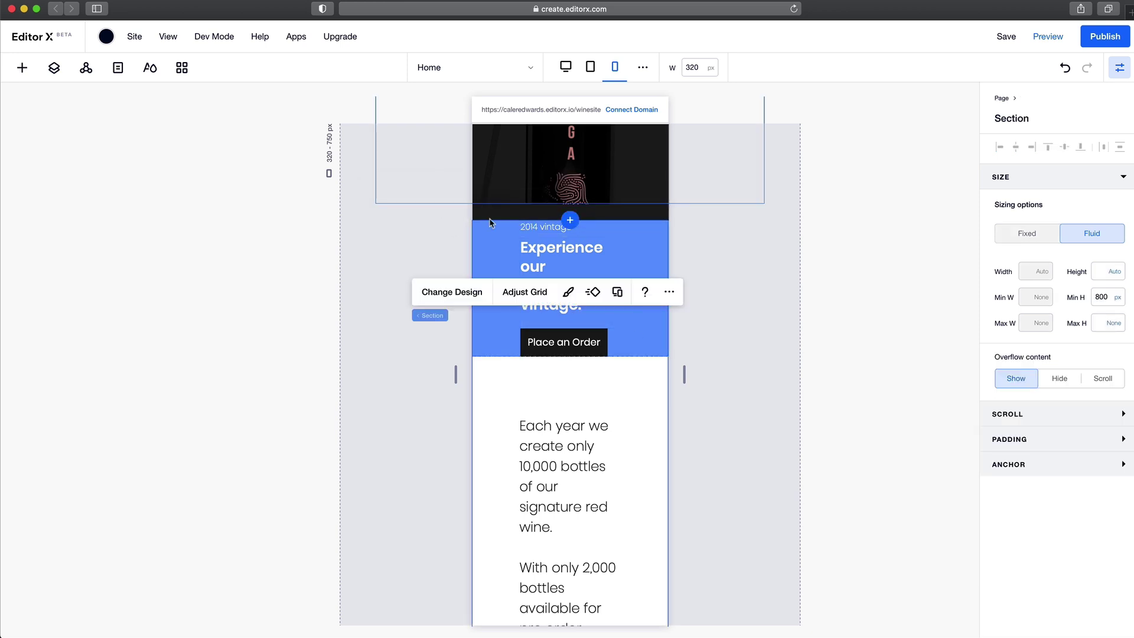
{"action": "left_click", "coordinate": [530, 293]}
{"action": "left_click", "coordinate": [564, 373]}
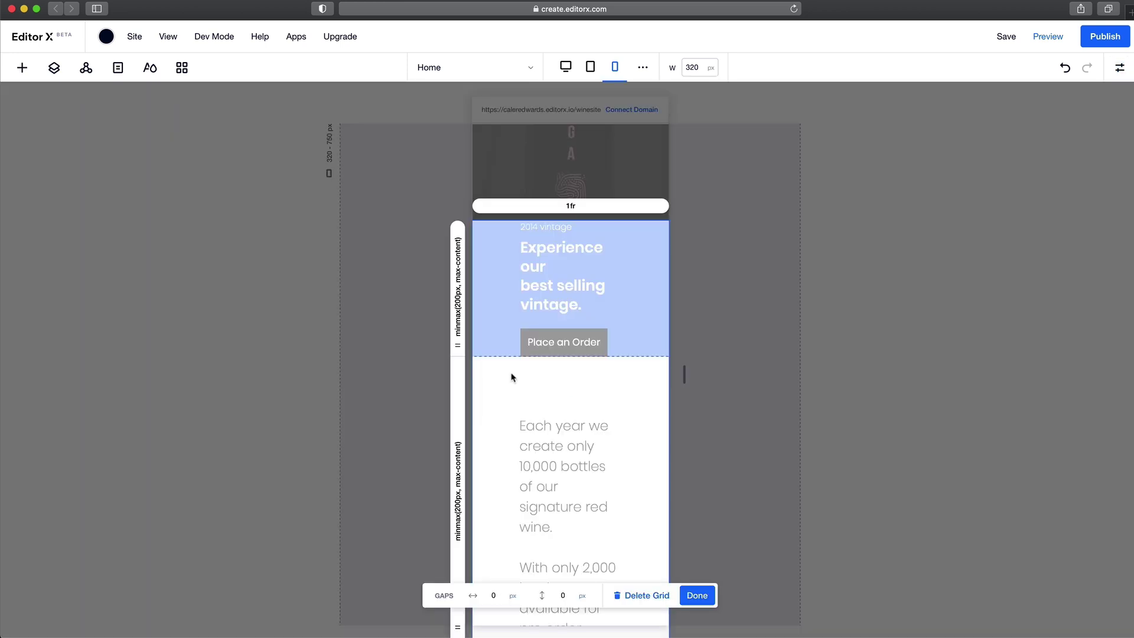
{"action": "left_click_drag", "start_coordinate": [459, 350], "coordinate": [458, 408]}
{"action": "scroll", "coordinate": [499, 413], "scroll_direction": "down", "scroll_amount": 5}
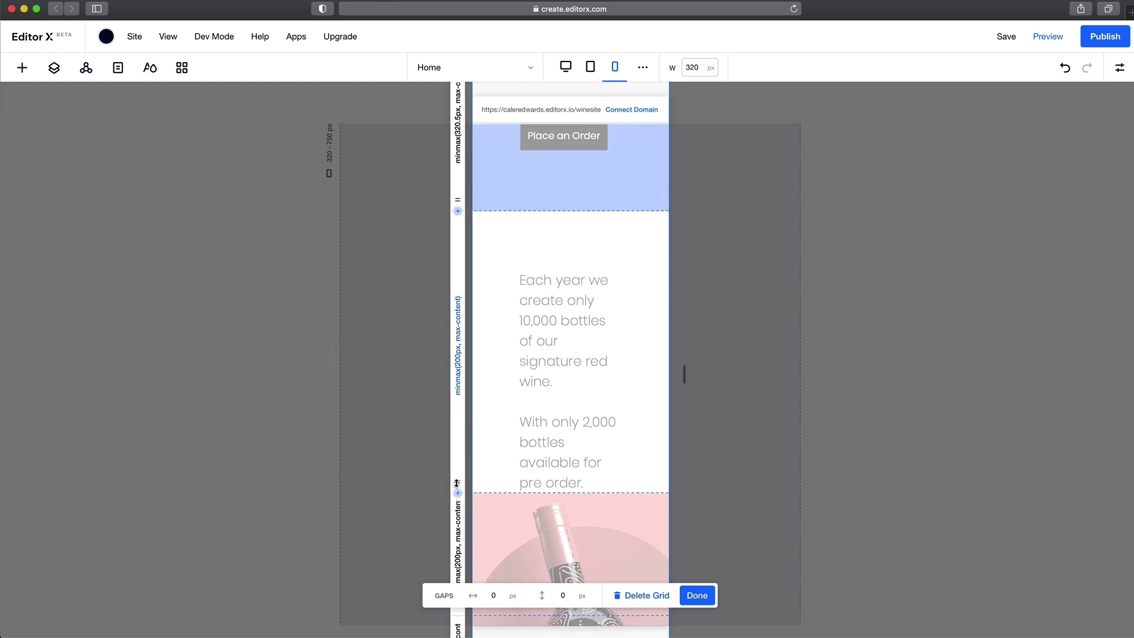
{"action": "left_click_drag", "start_coordinate": [456, 483], "coordinate": [454, 503]}
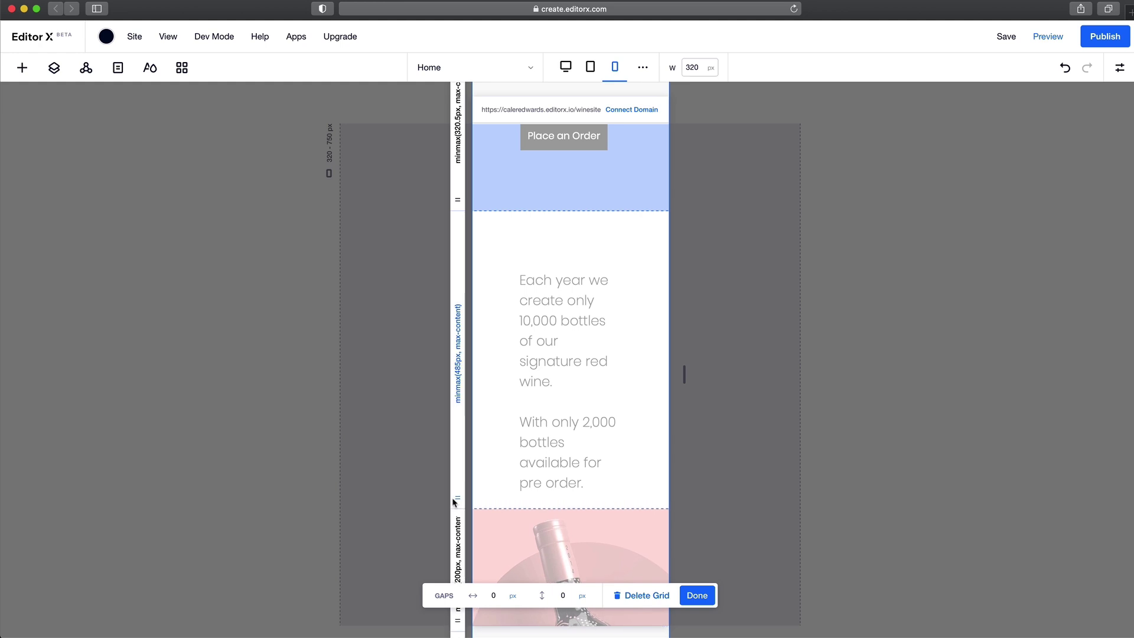
{"action": "scroll", "coordinate": [547, 465], "scroll_direction": "down", "scroll_amount": 5}
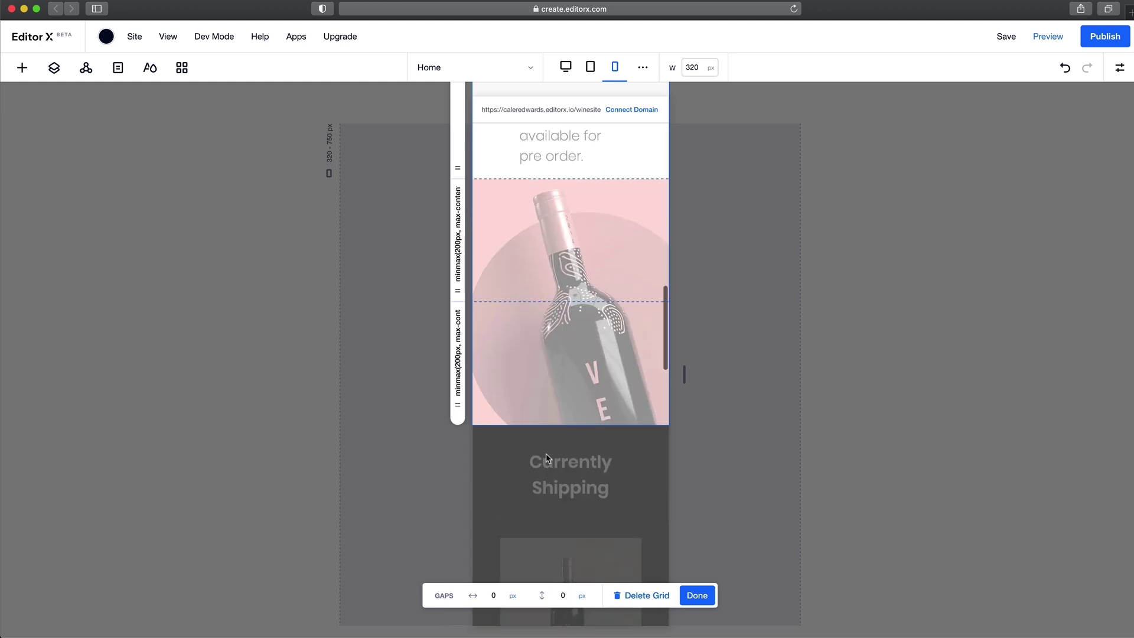
{"action": "scroll", "coordinate": [546, 458], "scroll_direction": "up", "scroll_amount": 1}
{"action": "scroll", "coordinate": [569, 354], "scroll_direction": "up", "scroll_amount": 5}
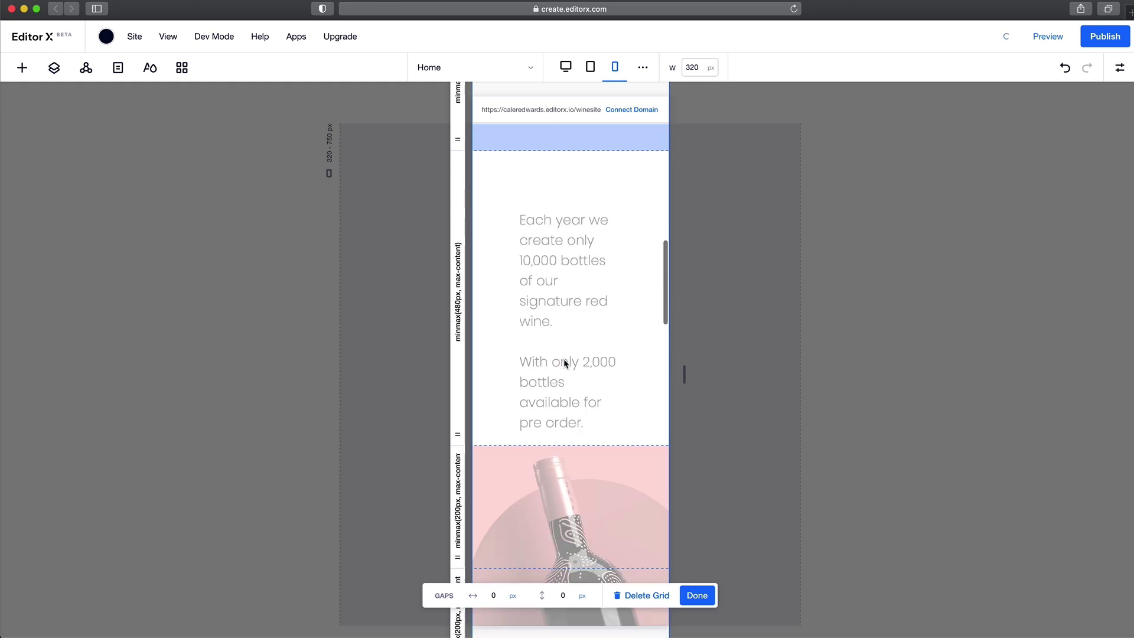
{"action": "left_click", "coordinate": [693, 589]}
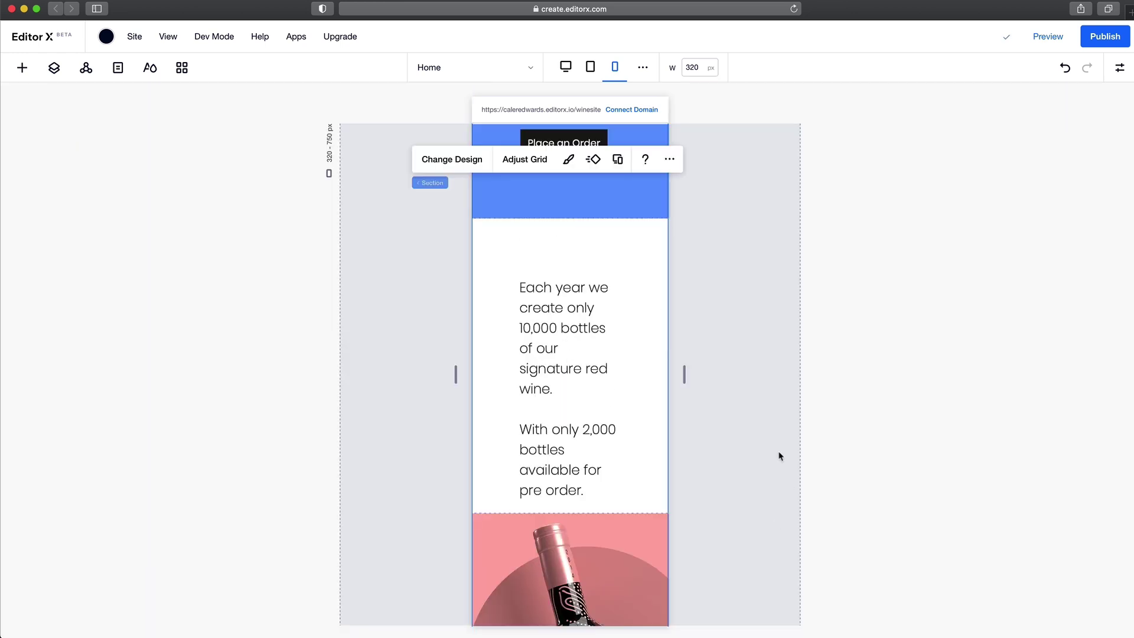
Step: Show the properties of the "Each year we create only 10,000 bottles" paragraph and move it slightly up and left
{"action": "left_click", "coordinate": [548, 328]}
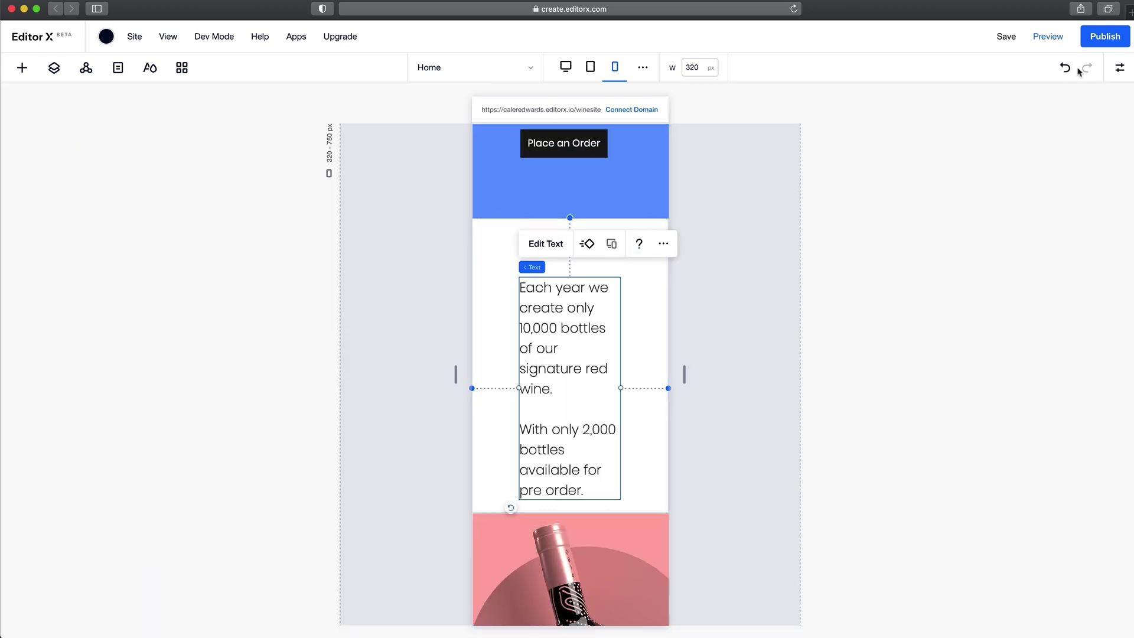
{"action": "left_click", "coordinate": [1119, 68]}
{"action": "left_click_drag", "start_coordinate": [560, 456], "coordinate": [553, 441]}
{"action": "scroll", "coordinate": [557, 400], "scroll_direction": "up", "scroll_amount": 4}
Step: Move the "Experience our best selling vintage." stack down to a top margin of about 50 px, further left, and widen it
{"action": "left_click", "coordinate": [559, 365]}
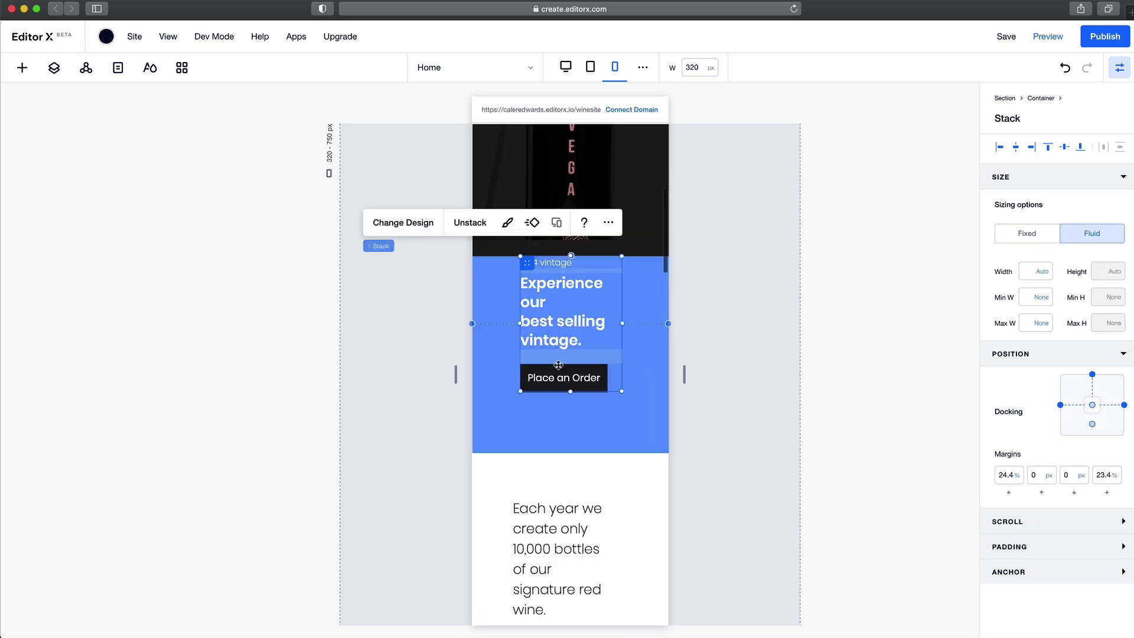
{"action": "mouse_move", "coordinate": [558, 365]}
{"action": "left_mouse_down"}
{"action": "mouse_move", "coordinate": [557, 390]}
{"action": "mouse_move", "coordinate": [548, 383]}
{"action": "left_mouse_up"}
{"action": "left_click_drag", "start_coordinate": [617, 353], "coordinate": [647, 370]}
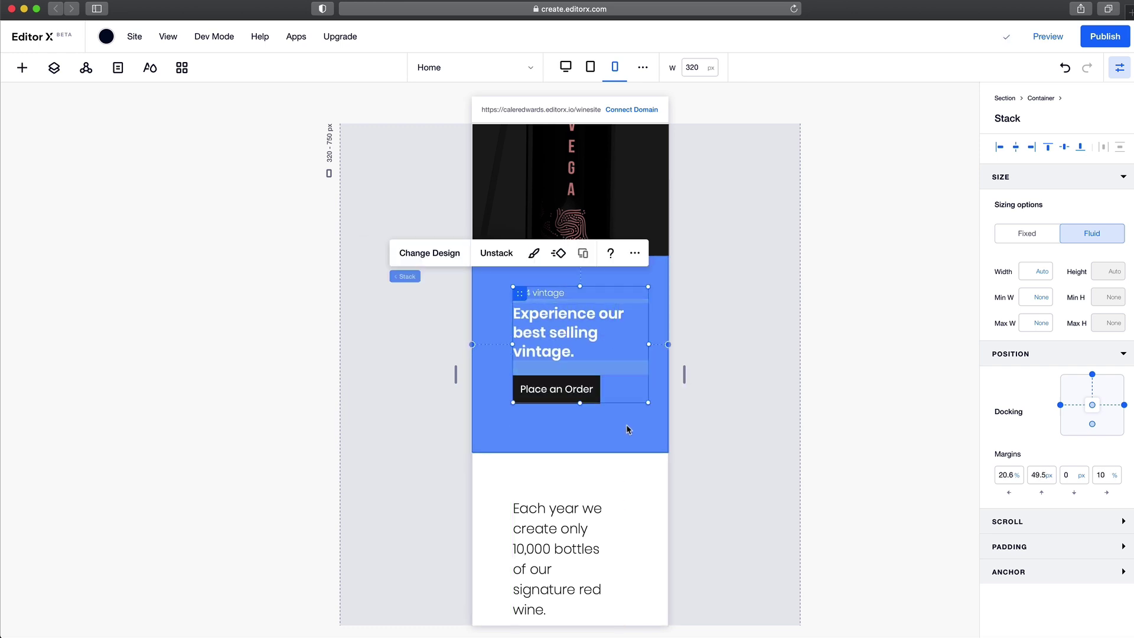
{"action": "left_click_drag", "start_coordinate": [567, 368], "coordinate": [640, 367]}
Step: Widen the "Each year we create only 10,000 bottles" paragraph and align its left edge with the vintage heading above
{"action": "scroll", "coordinate": [561, 379], "scroll_direction": "down", "scroll_amount": 5}
{"action": "left_click", "coordinate": [610, 367]}
{"action": "left_click", "coordinate": [539, 446]}
Step: Reduce the minimum height of the vintage section's second grid row to about 420 px
{"action": "left_click", "coordinate": [503, 255]}
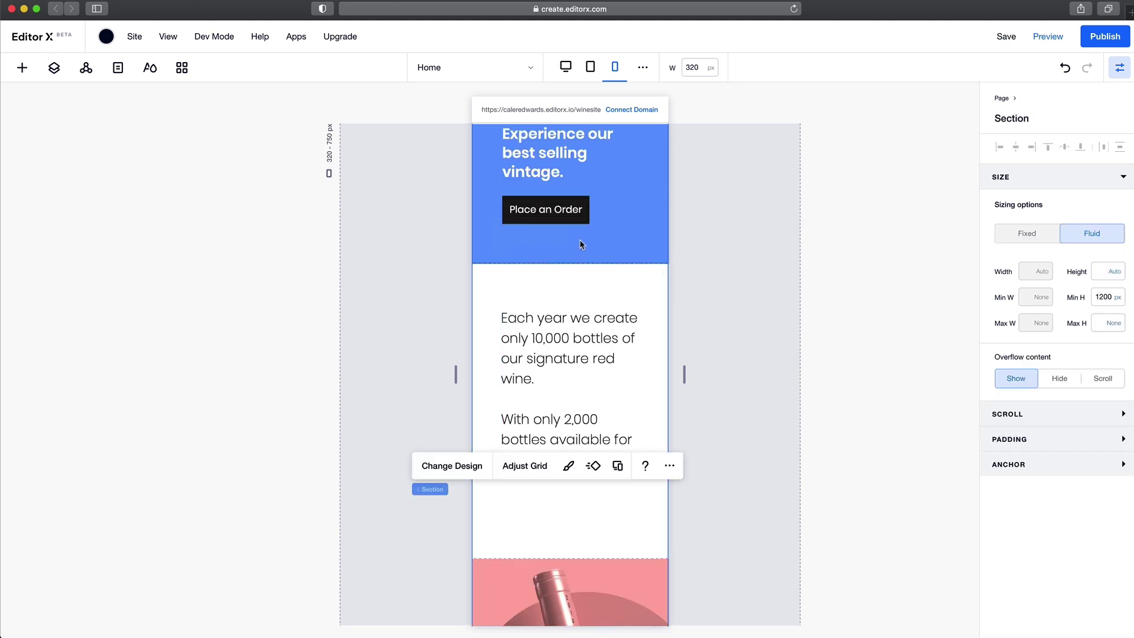
{"action": "left_click", "coordinate": [544, 471]}
{"action": "left_click", "coordinate": [570, 374]}
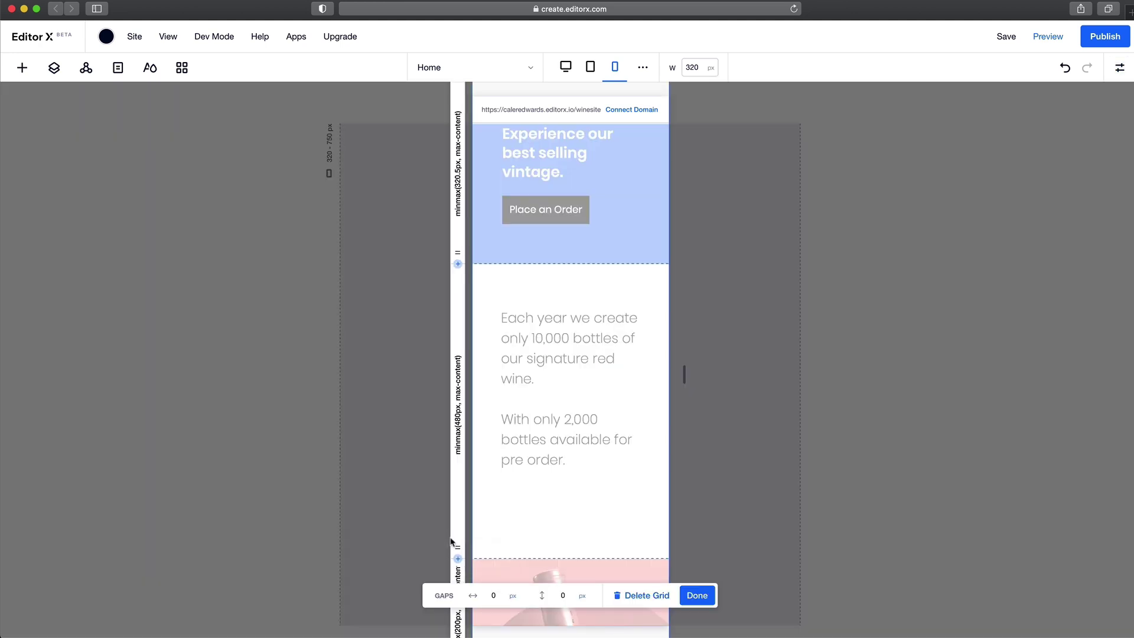
{"action": "left_click_drag", "start_coordinate": [457, 549], "coordinate": [458, 509]}
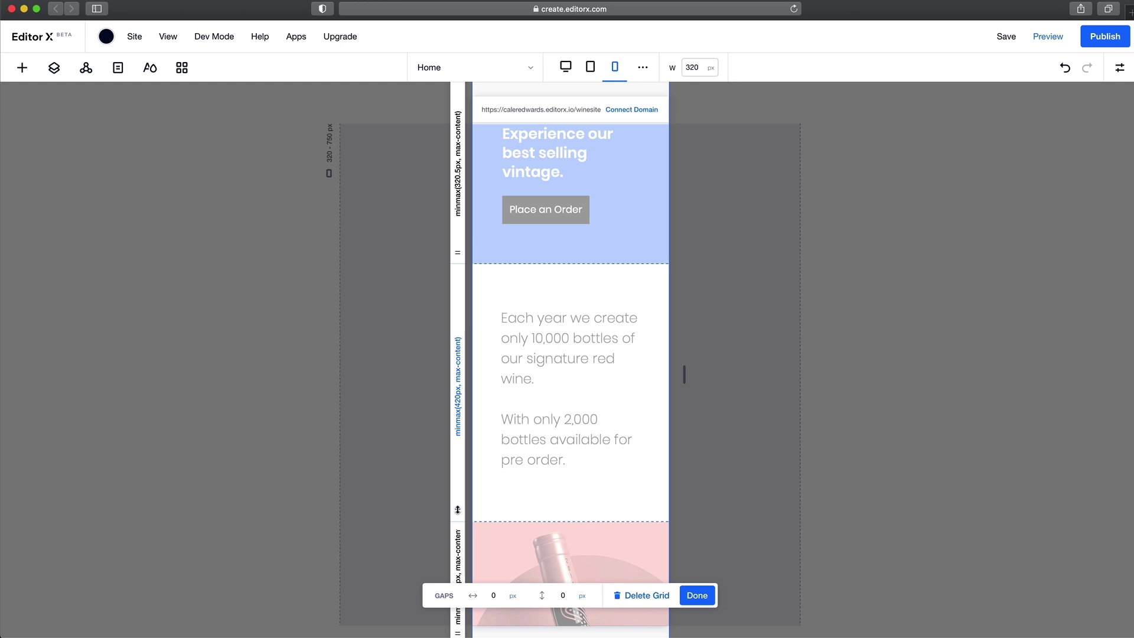
{"action": "left_click", "coordinate": [696, 595]}
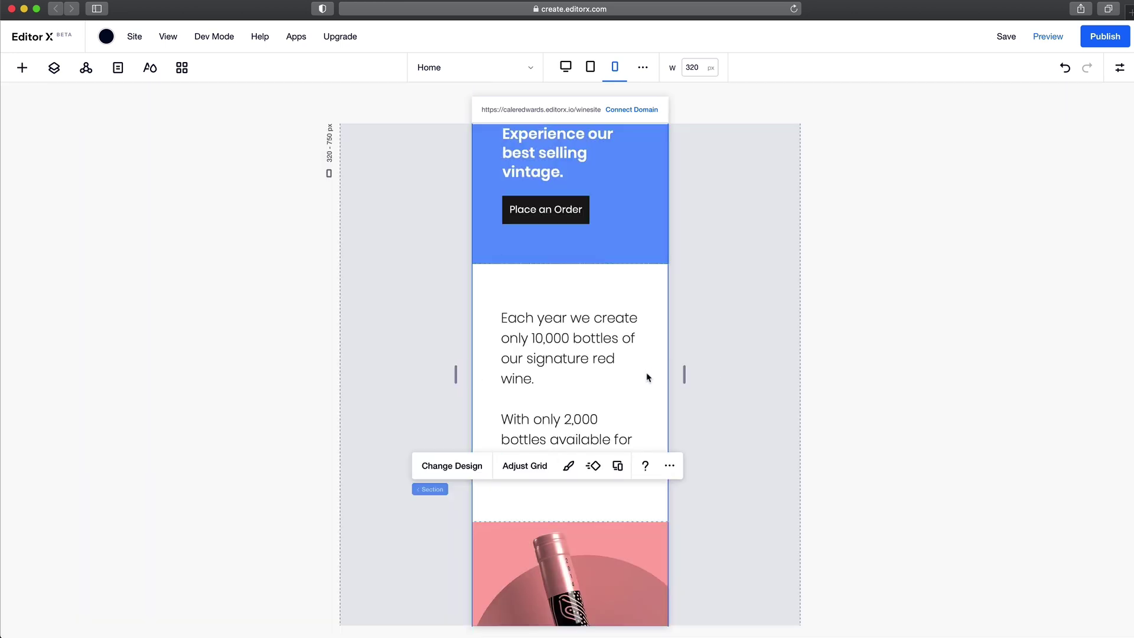
{"action": "scroll", "coordinate": [570, 366], "scroll_direction": "up", "scroll_amount": 5}
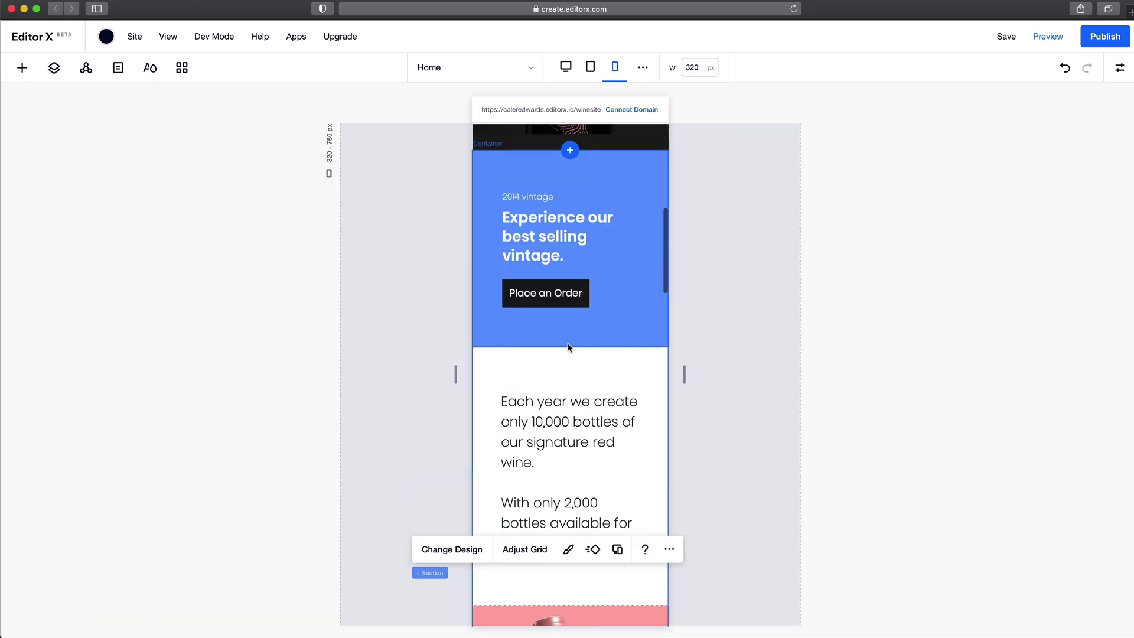
{"action": "scroll", "coordinate": [578, 405], "scroll_direction": "down", "scroll_amount": 5}
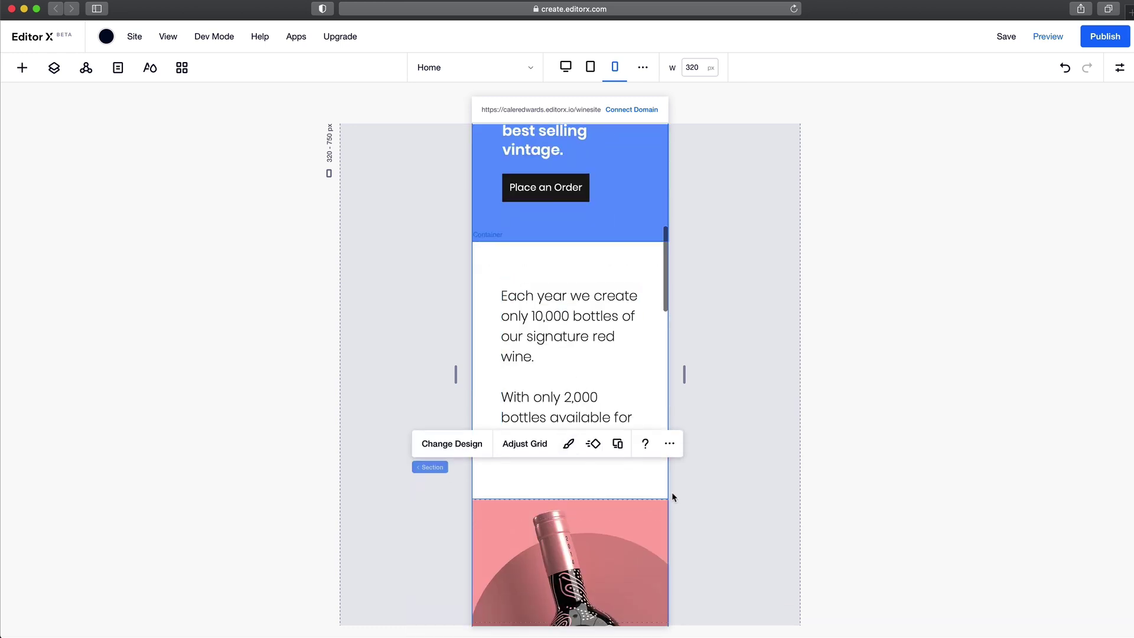
{"action": "scroll", "coordinate": [653, 463], "scroll_direction": "down", "scroll_amount": 6}
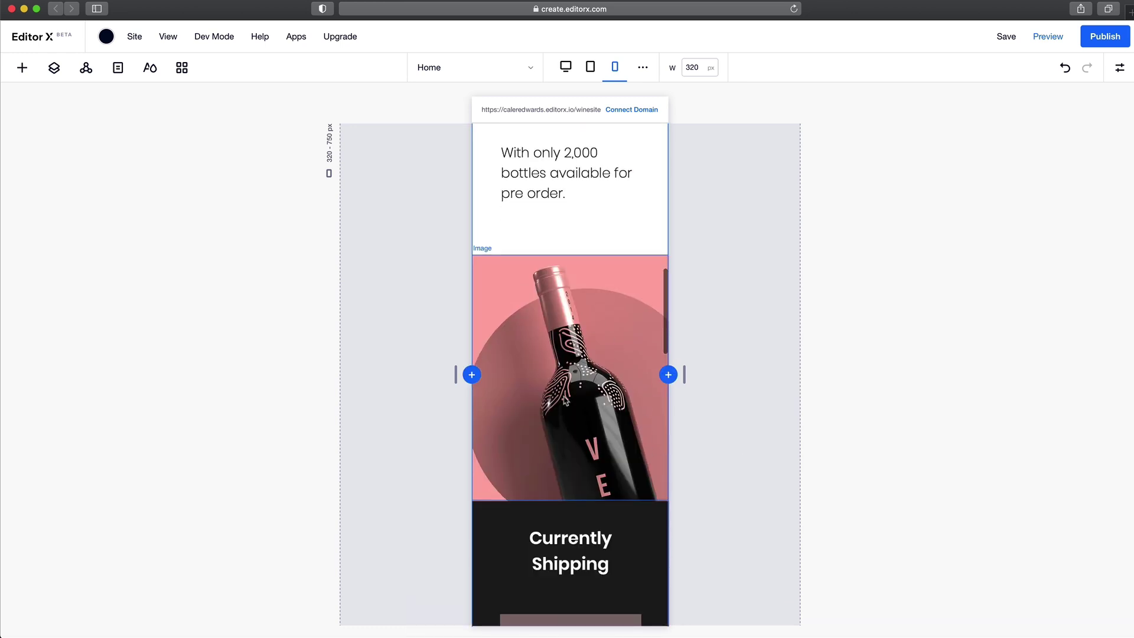
Step: Move the "Experience our modern red wines today" stack left and widen it to nearly the full width of the mobile section
{"action": "scroll", "coordinate": [603, 392], "scroll_direction": "down", "scroll_amount": 20}
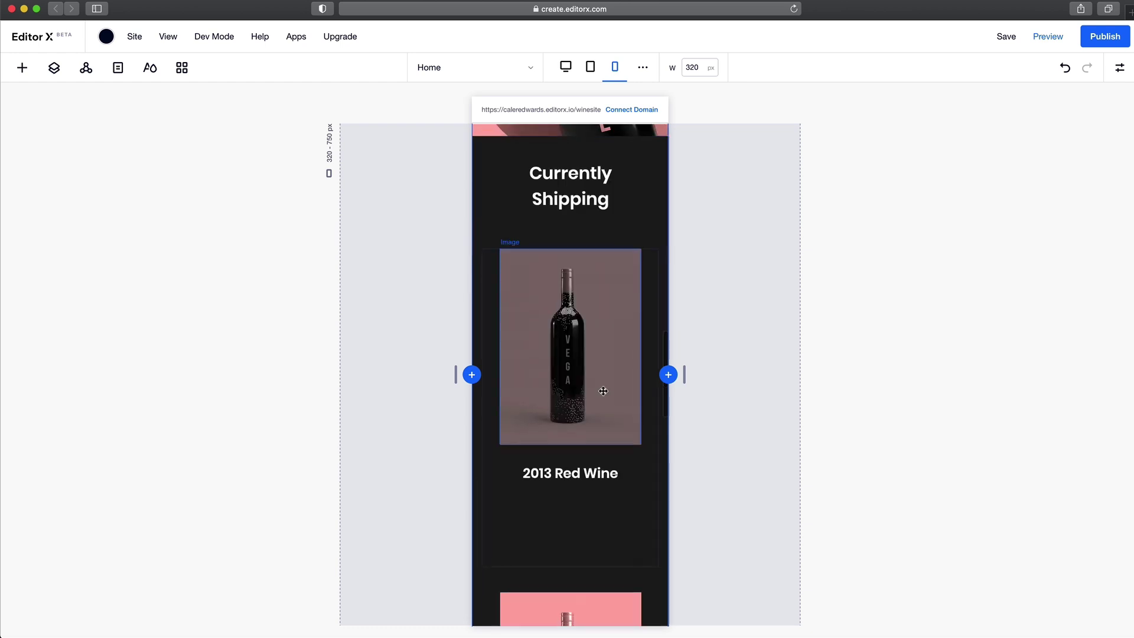
{"action": "scroll", "coordinate": [603, 391], "scroll_direction": "down", "scroll_amount": 10}
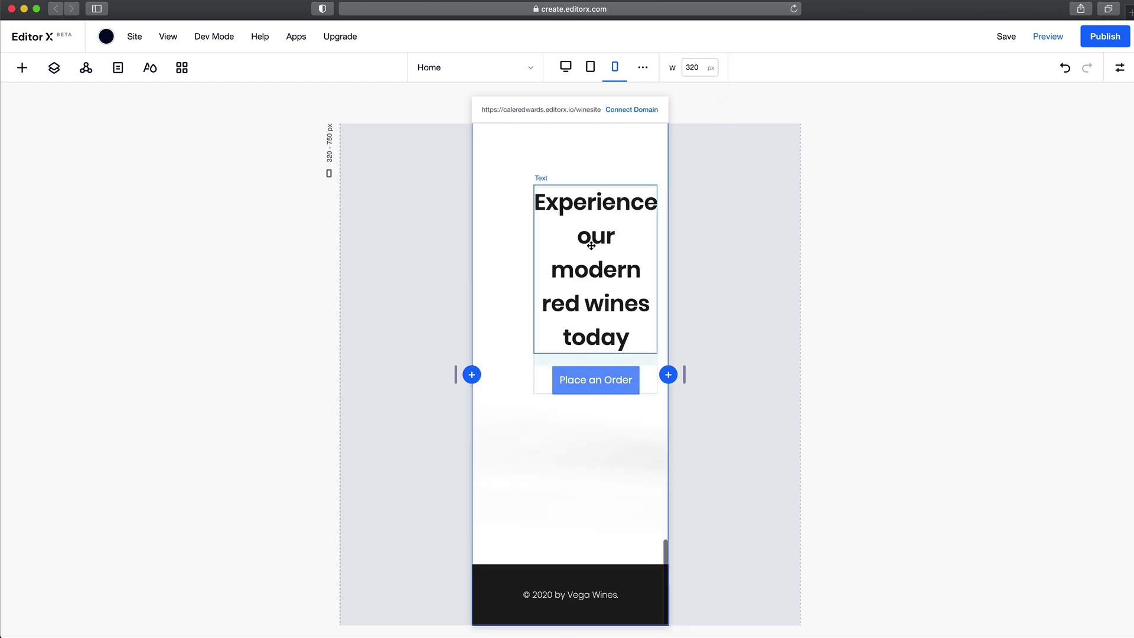
{"action": "scroll", "coordinate": [508, 449], "scroll_direction": "up", "scroll_amount": 2}
{"action": "scroll", "coordinate": [638, 137], "scroll_direction": "down", "scroll_amount": 1}
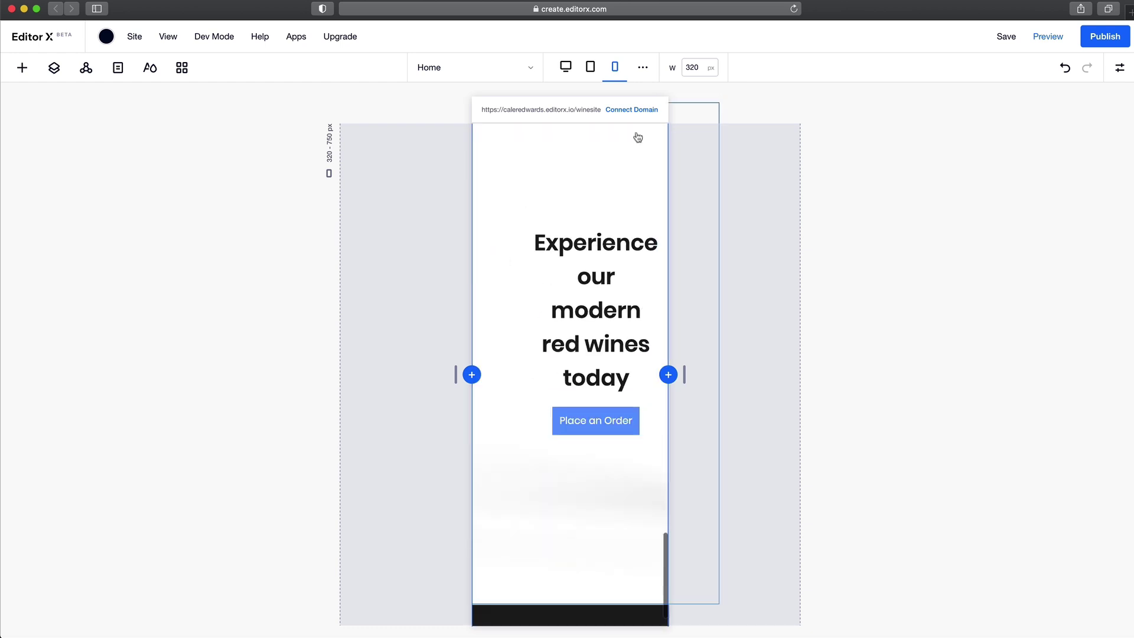
{"action": "left_click", "coordinate": [573, 266]}
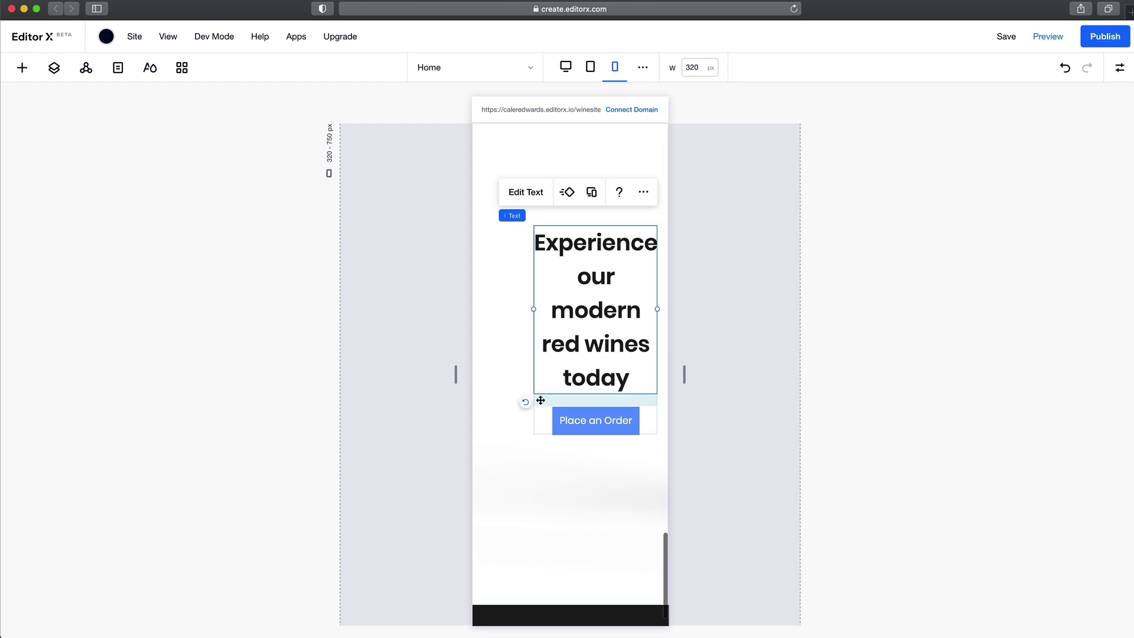
{"action": "left_click", "coordinate": [534, 381]}
{"action": "left_click_drag", "start_coordinate": [534, 379], "coordinate": [483, 329]}
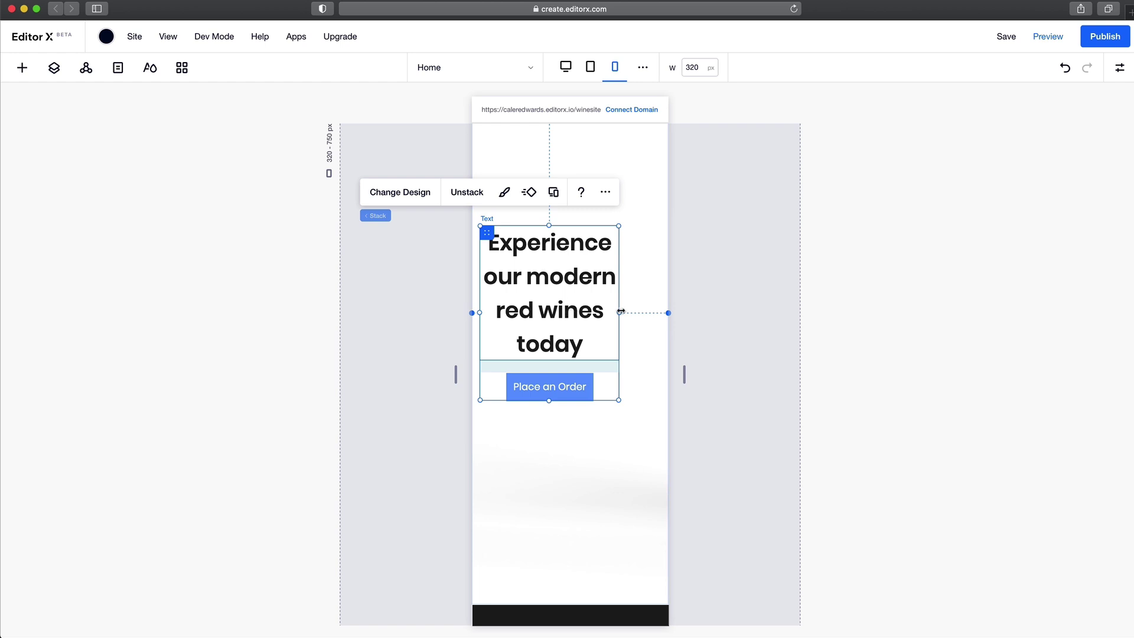
{"action": "left_click_drag", "start_coordinate": [621, 311], "coordinate": [654, 312]}
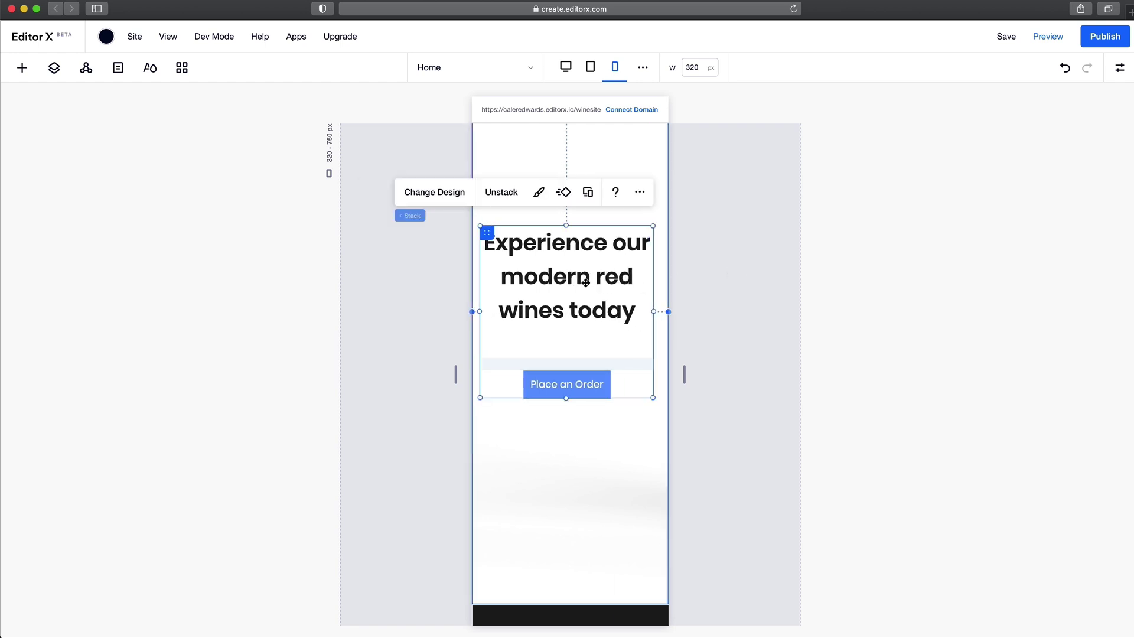
Step: Center the stack horizontally in its section and clear the minimum height of its "Experience our modern red wines today" heading
{"action": "left_click", "coordinate": [1111, 76]}
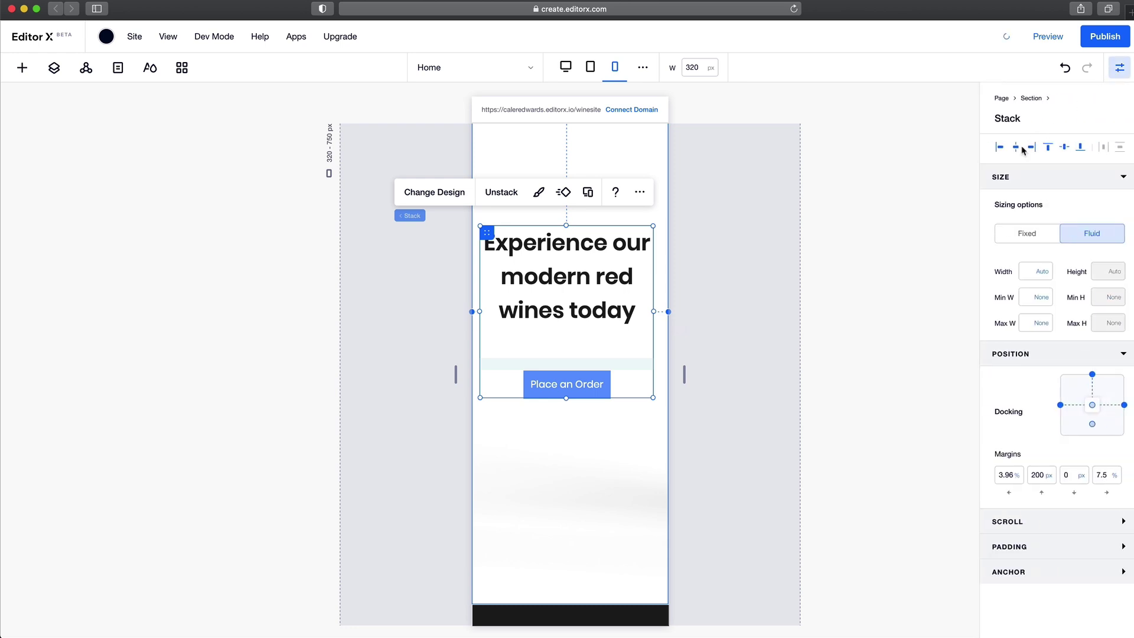
{"action": "left_click", "coordinate": [1016, 148]}
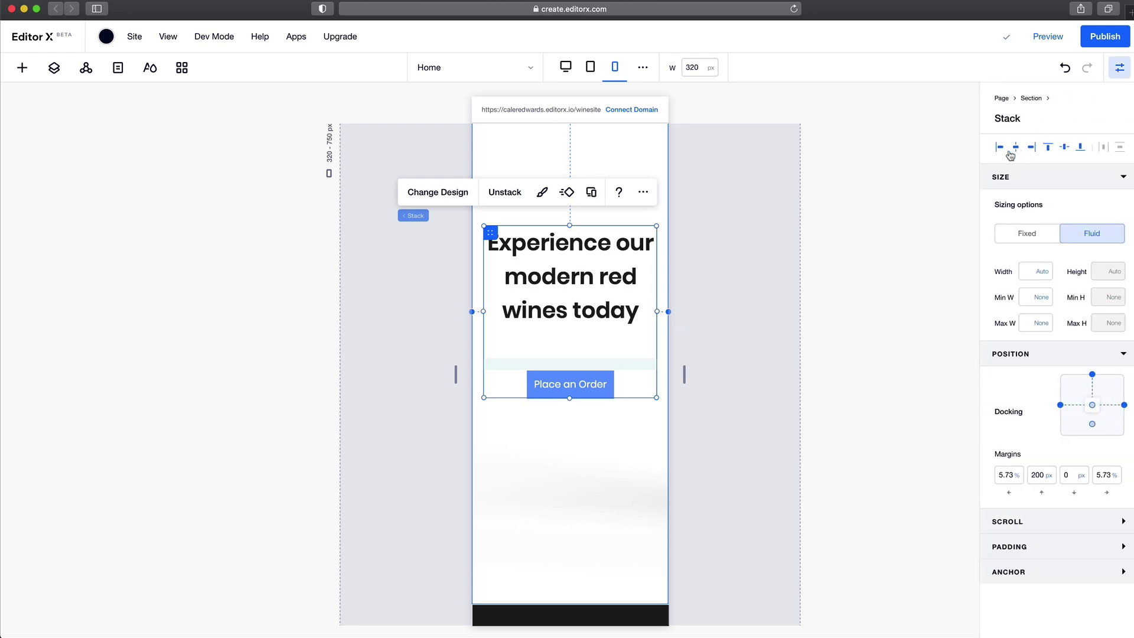
{"action": "left_click", "coordinate": [594, 309]}
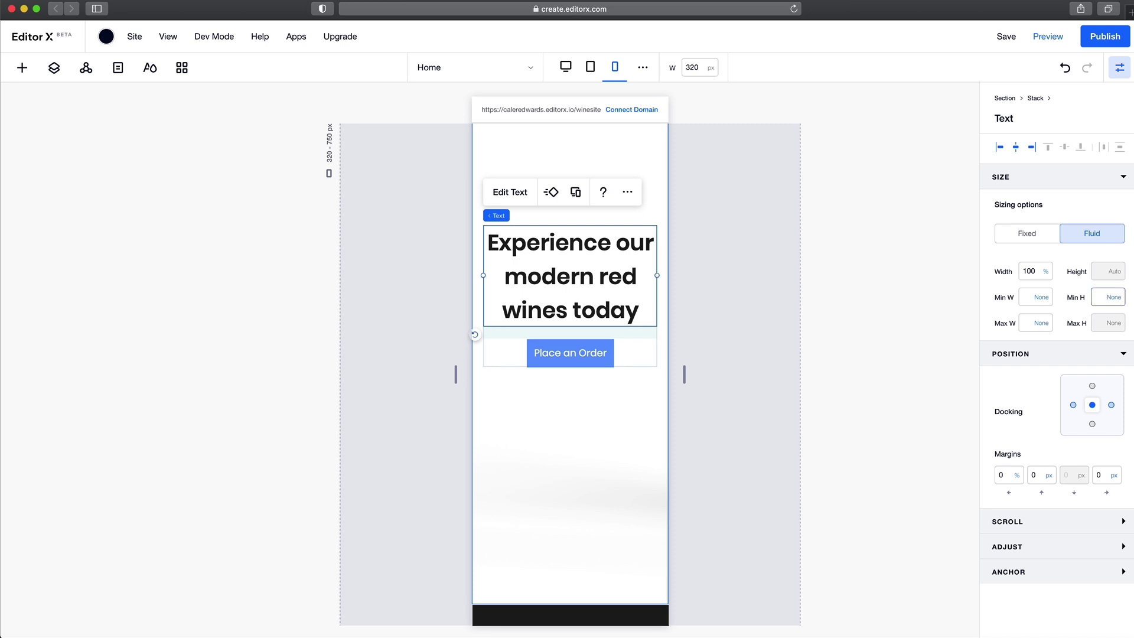
Step: Check the mobile layout along the whole page, also with the canvas widened to about 656 px
{"action": "scroll", "coordinate": [589, 468], "scroll_direction": "down", "scroll_amount": 10}
{"action": "scroll", "coordinate": [588, 468], "scroll_direction": "up", "scroll_amount": 5}
{"action": "scroll", "coordinate": [589, 467], "scroll_direction": "up", "scroll_amount": 10}
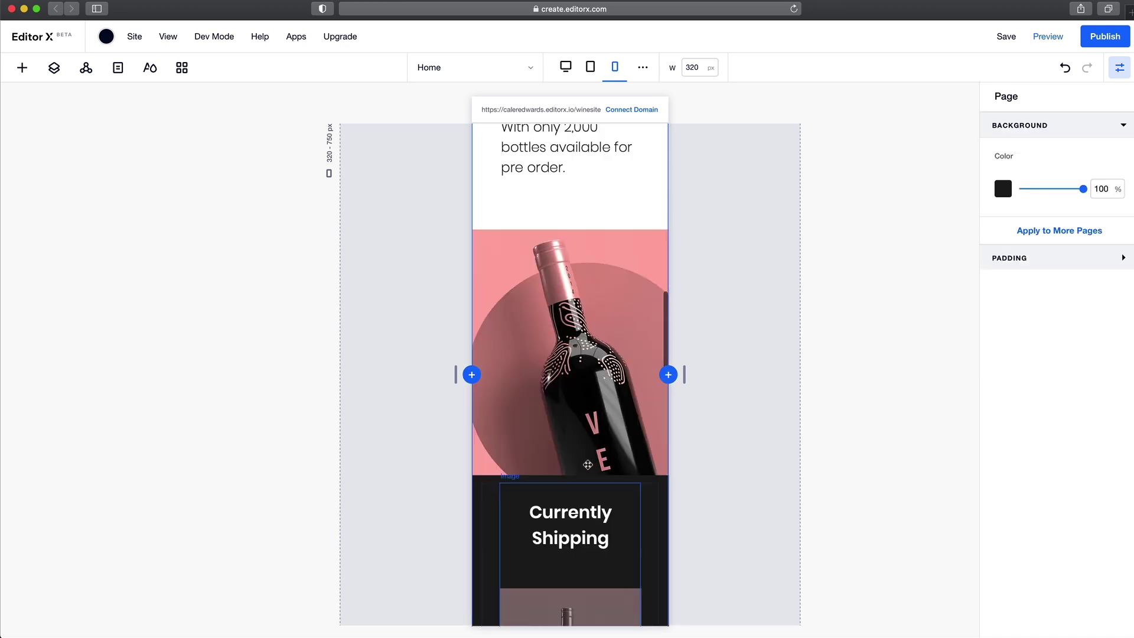
{"action": "scroll", "coordinate": [587, 465], "scroll_direction": "up", "scroll_amount": 2}
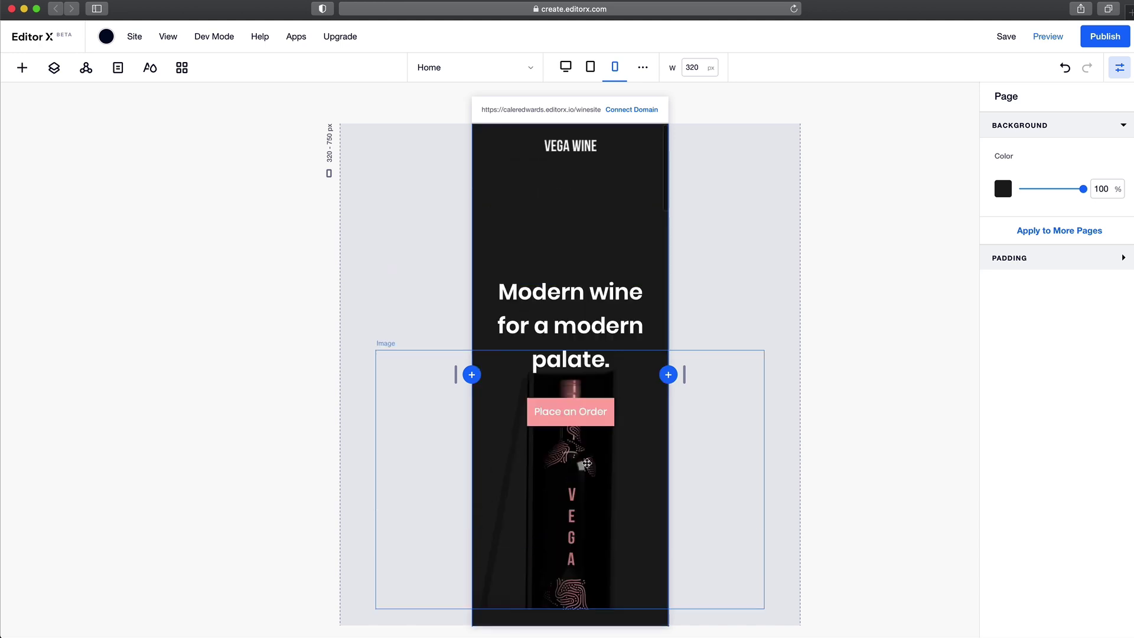
{"action": "left_click_drag", "start_coordinate": [459, 376], "coordinate": [353, 376]}
{"action": "scroll", "coordinate": [659, 417], "scroll_direction": "down", "scroll_amount": 15}
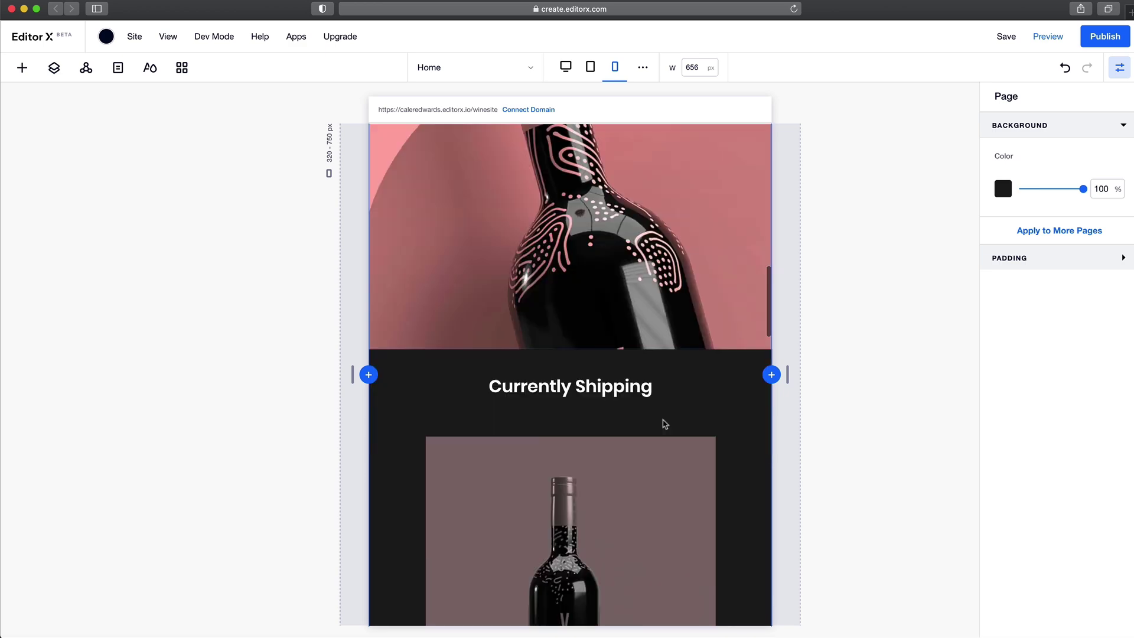
{"action": "scroll", "coordinate": [663, 420], "scroll_direction": "down", "scroll_amount": 12}
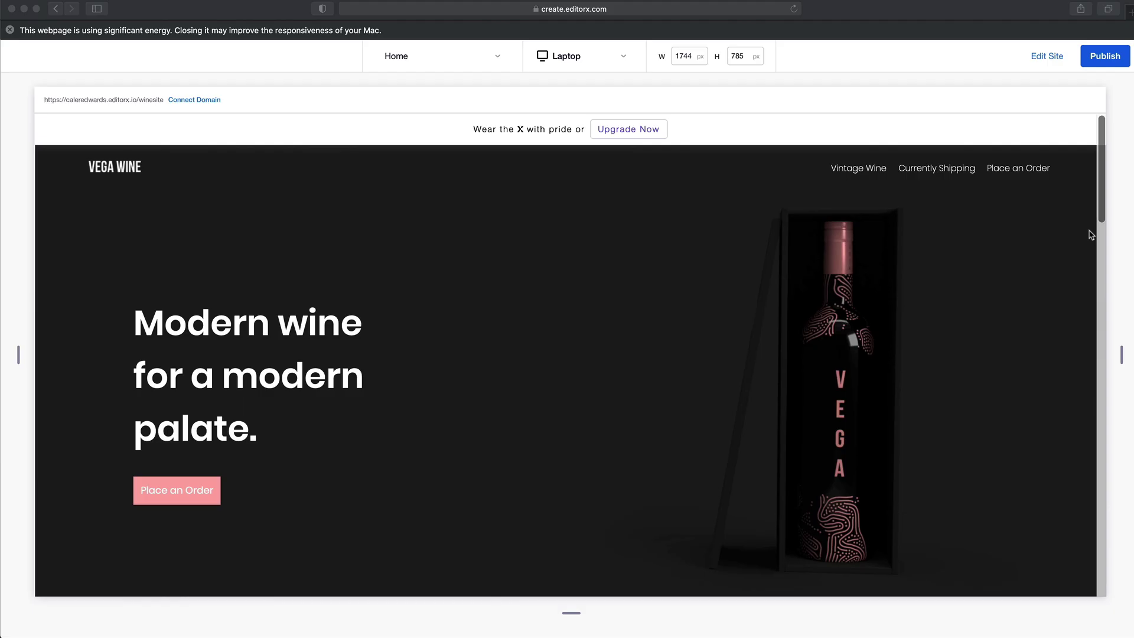
Step: Review the laptop preview of the home page from the hero section to the closing order section and back
{"action": "scroll", "coordinate": [1090, 233], "scroll_direction": "down", "scroll_amount": 5}
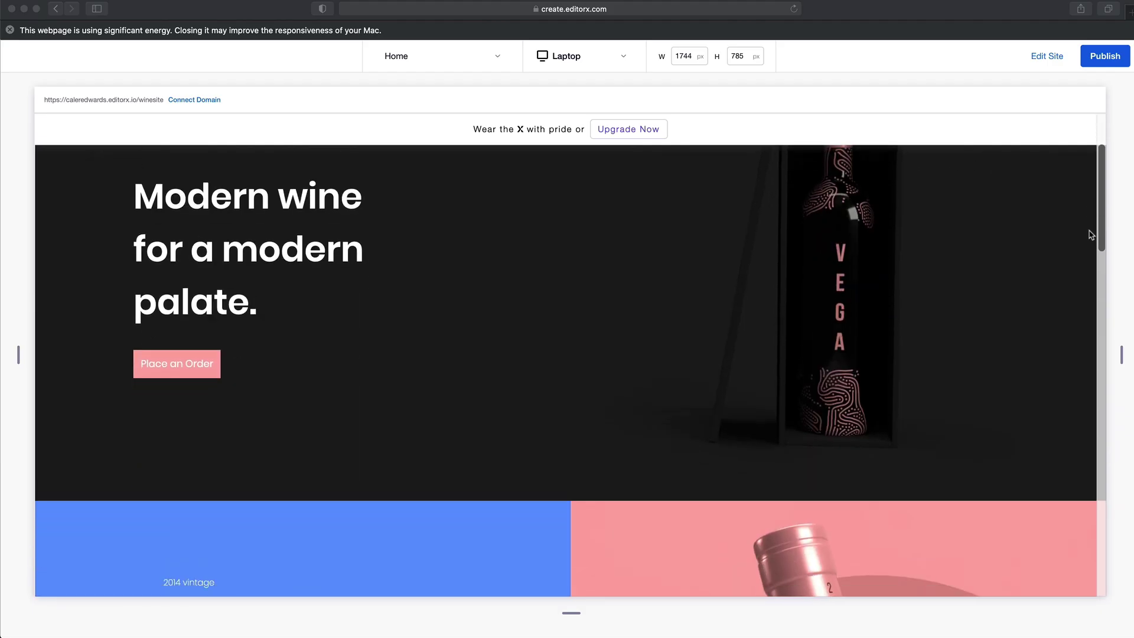
{"action": "scroll", "coordinate": [1091, 234], "scroll_direction": "down", "scroll_amount": 10}
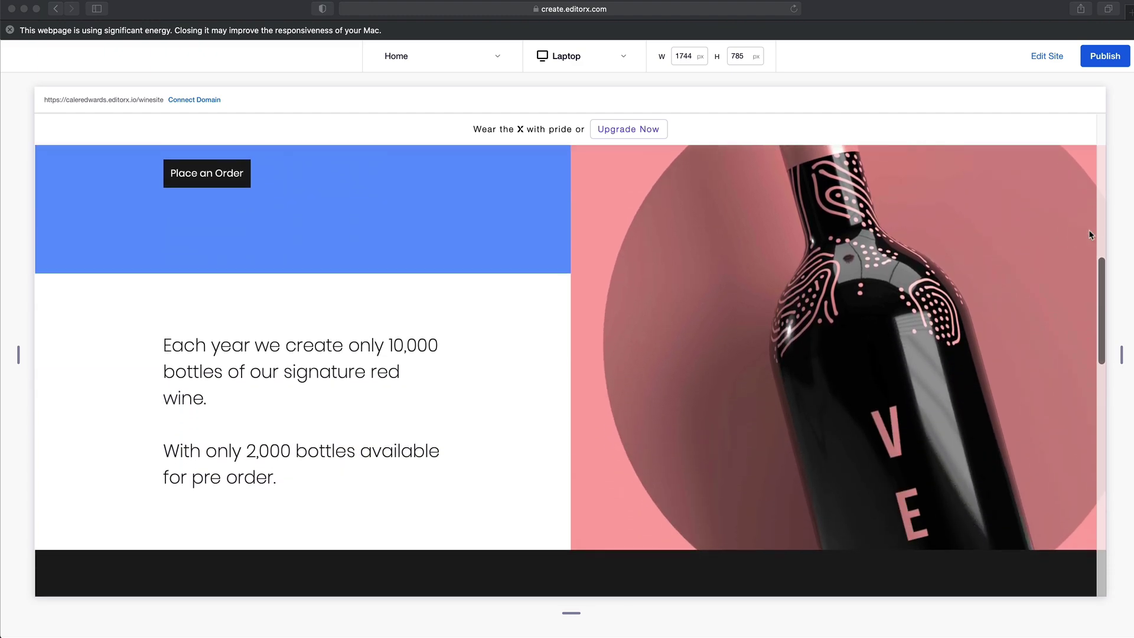
{"action": "scroll", "coordinate": [1090, 235], "scroll_direction": "down", "scroll_amount": 10}
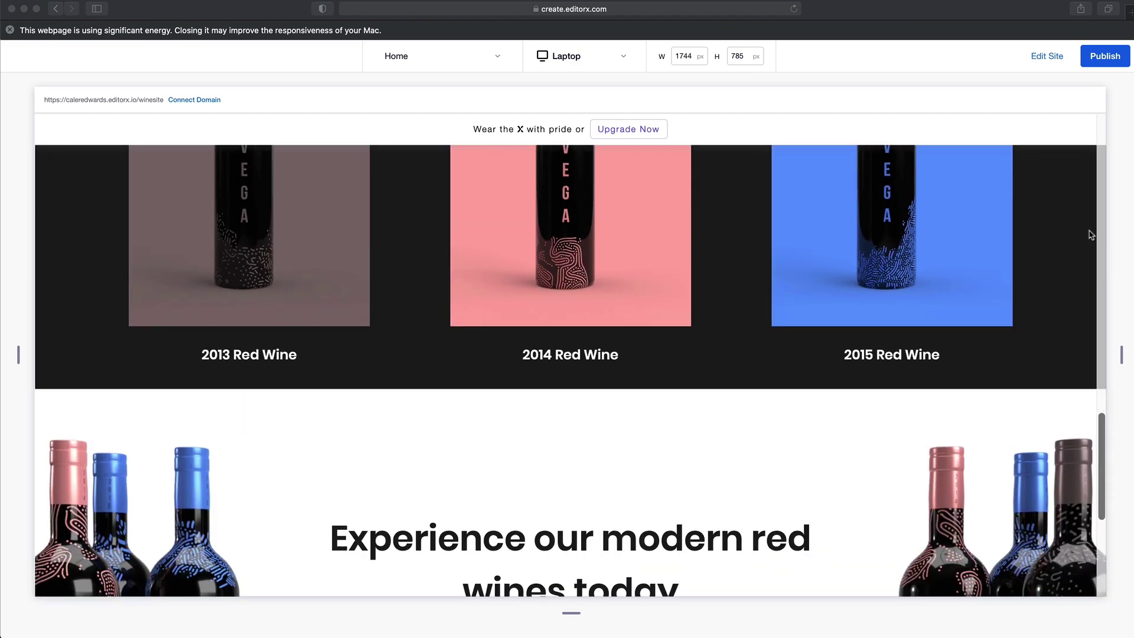
{"action": "scroll", "coordinate": [1090, 234], "scroll_direction": "down", "scroll_amount": 5}
{"action": "scroll", "coordinate": [1091, 231], "scroll_direction": "up", "scroll_amount": 10}
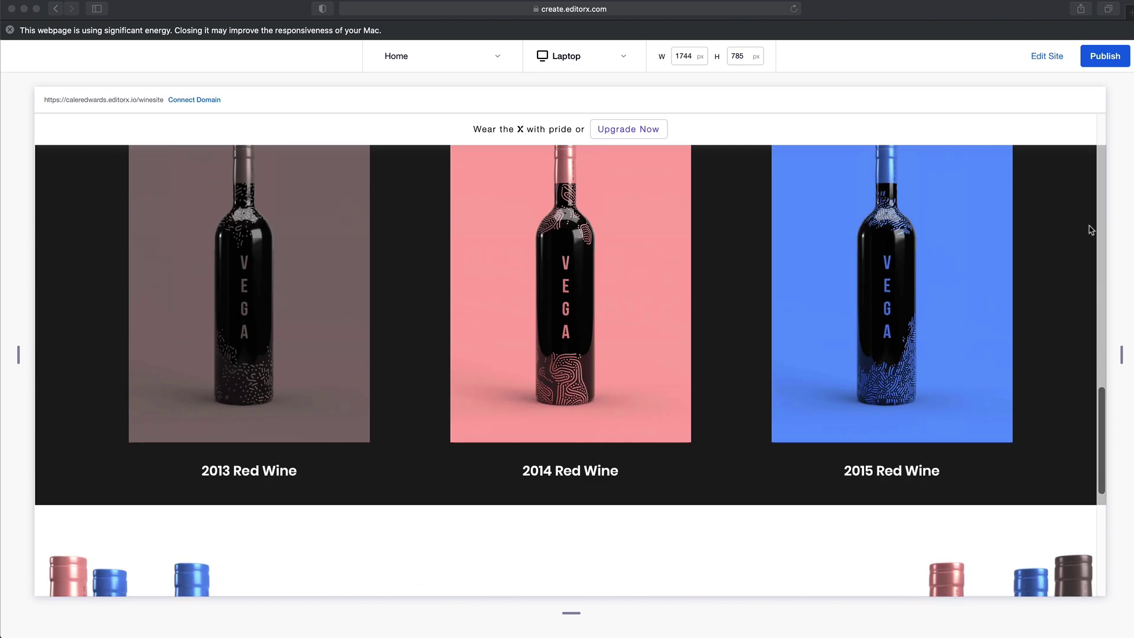
{"action": "scroll", "coordinate": [1091, 230], "scroll_direction": "up", "scroll_amount": 10}
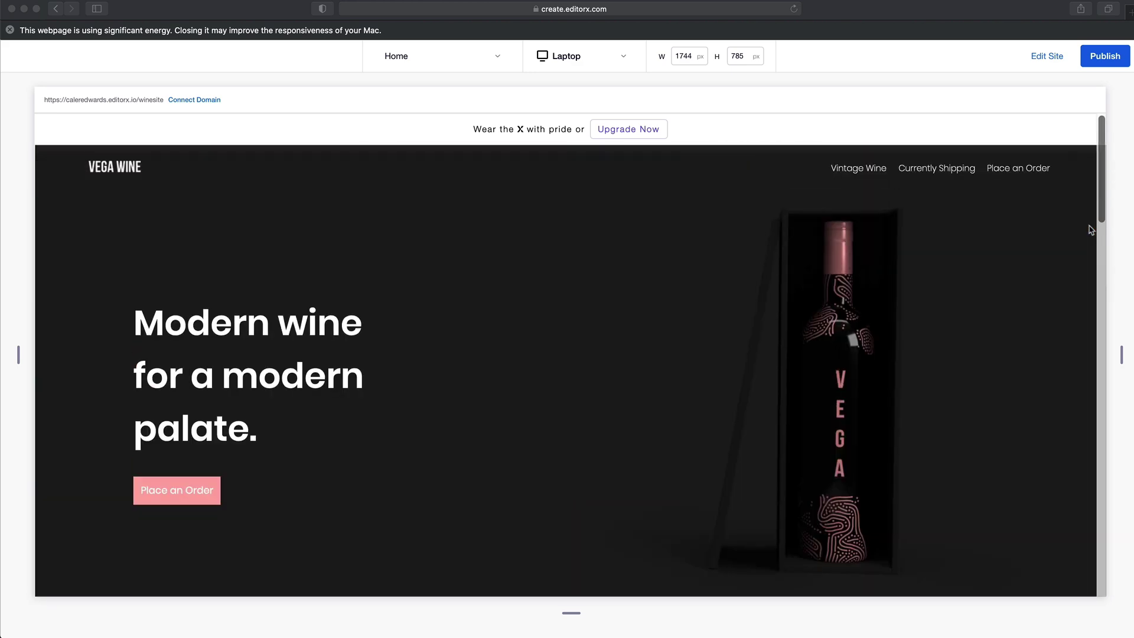
{"action": "left_click", "coordinate": [1091, 230]}
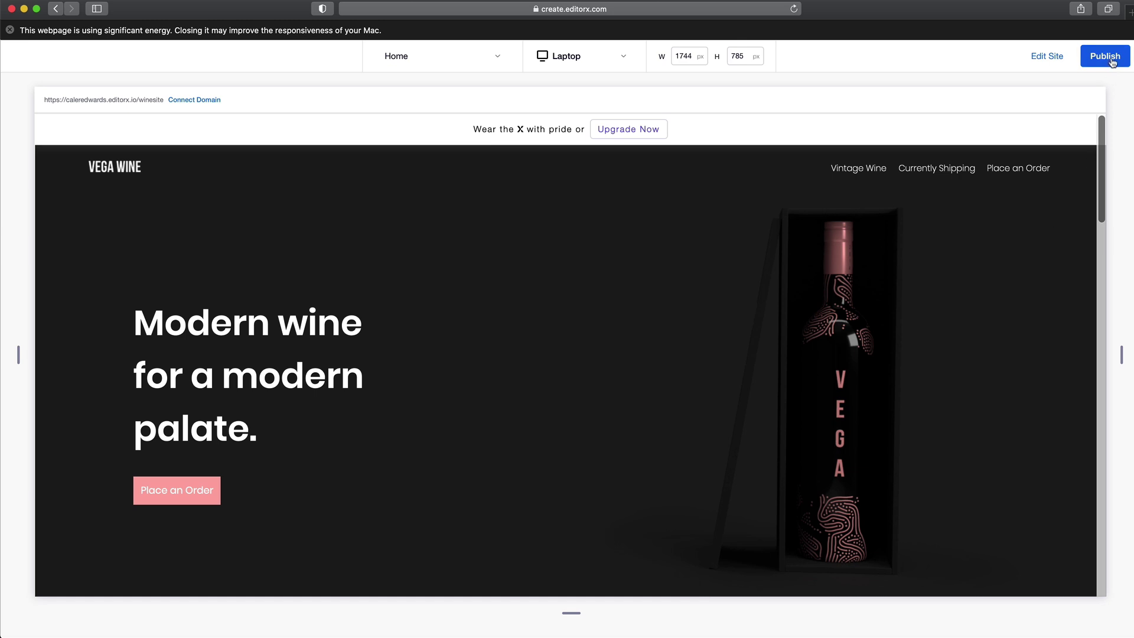
Step: Return to editing the site and view the animation choices for the hero bottle image without applying one
{"action": "left_click", "coordinate": [1047, 59]}
{"action": "left_click", "coordinate": [817, 382]}
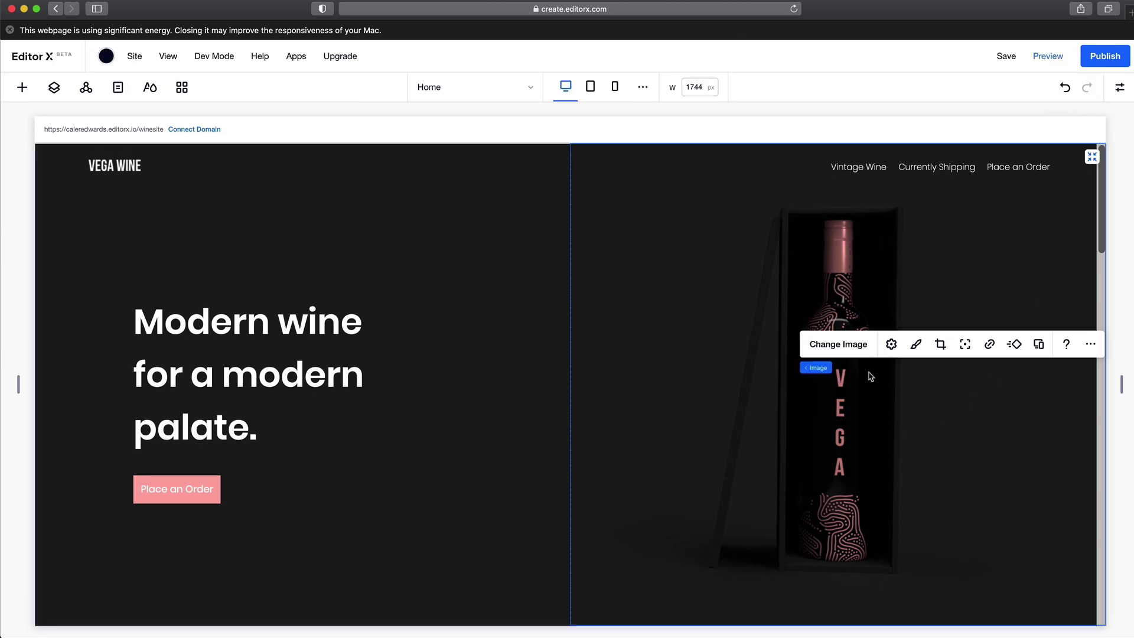
{"action": "left_click", "coordinate": [1016, 347]}
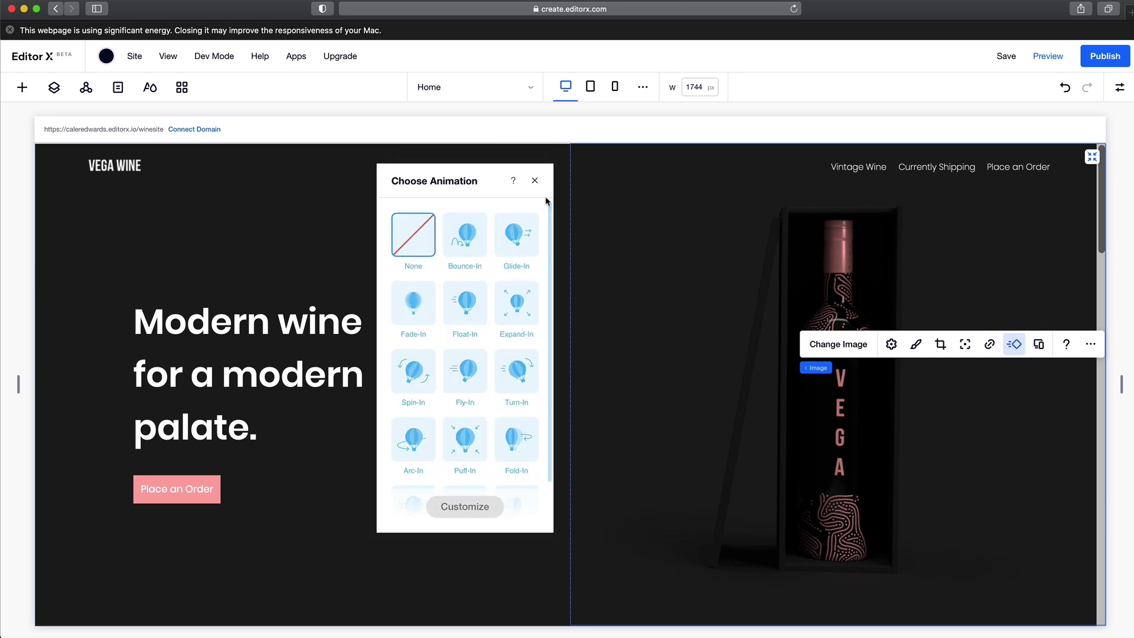
{"action": "left_click", "coordinate": [536, 180]}
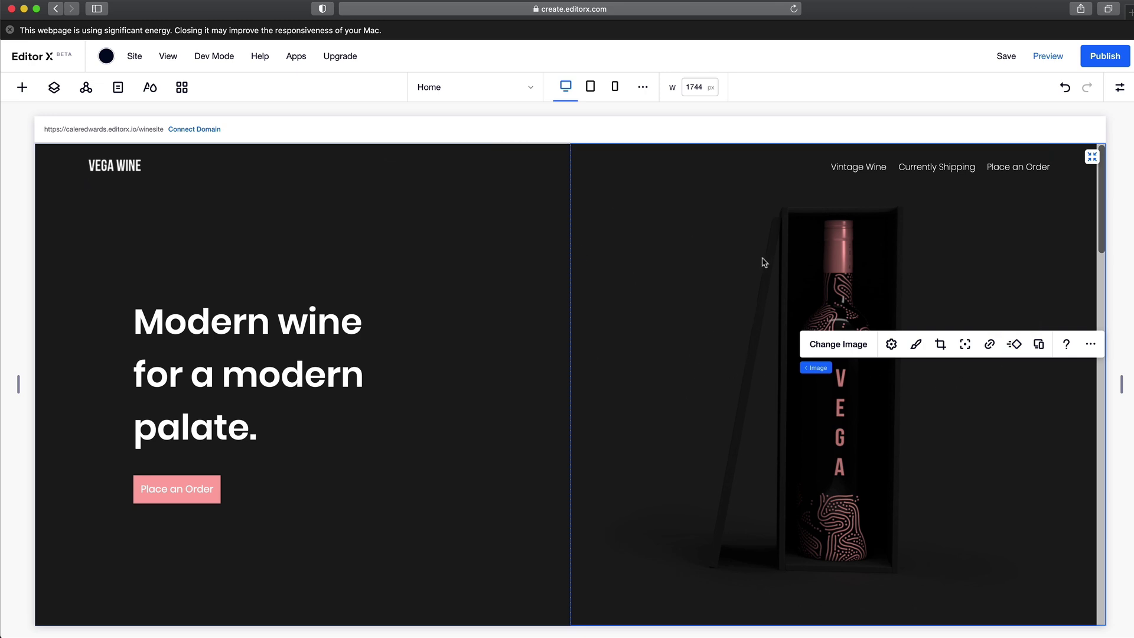
{"action": "left_click", "coordinate": [1059, 116]}
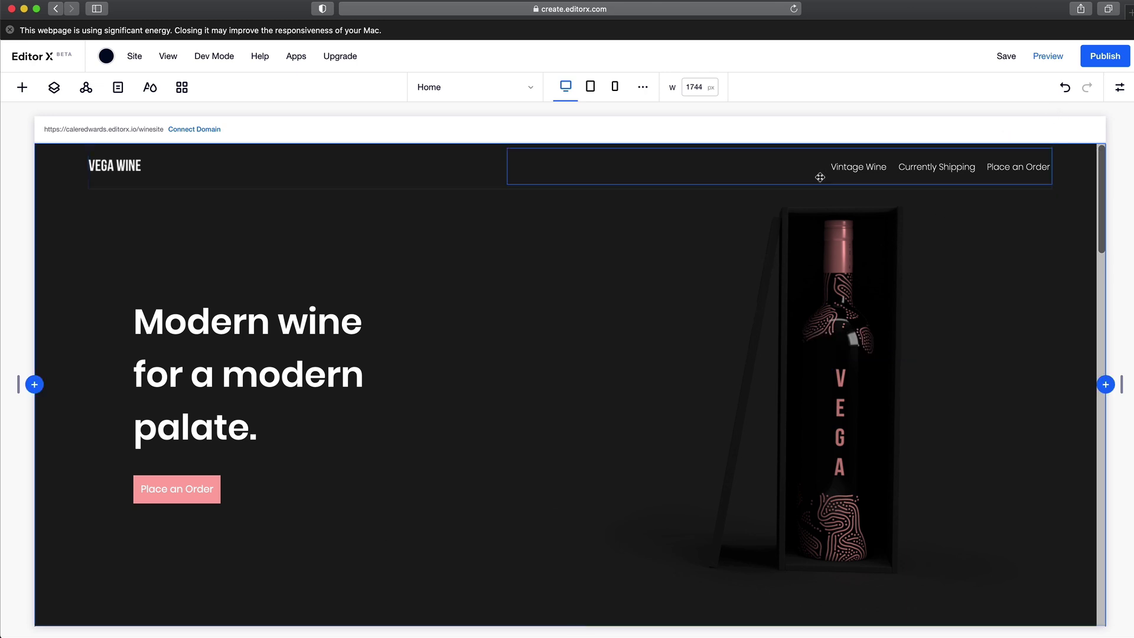
Step: Open the App Market and look through its recommended and trending apps
{"action": "left_click", "coordinate": [183, 88]}
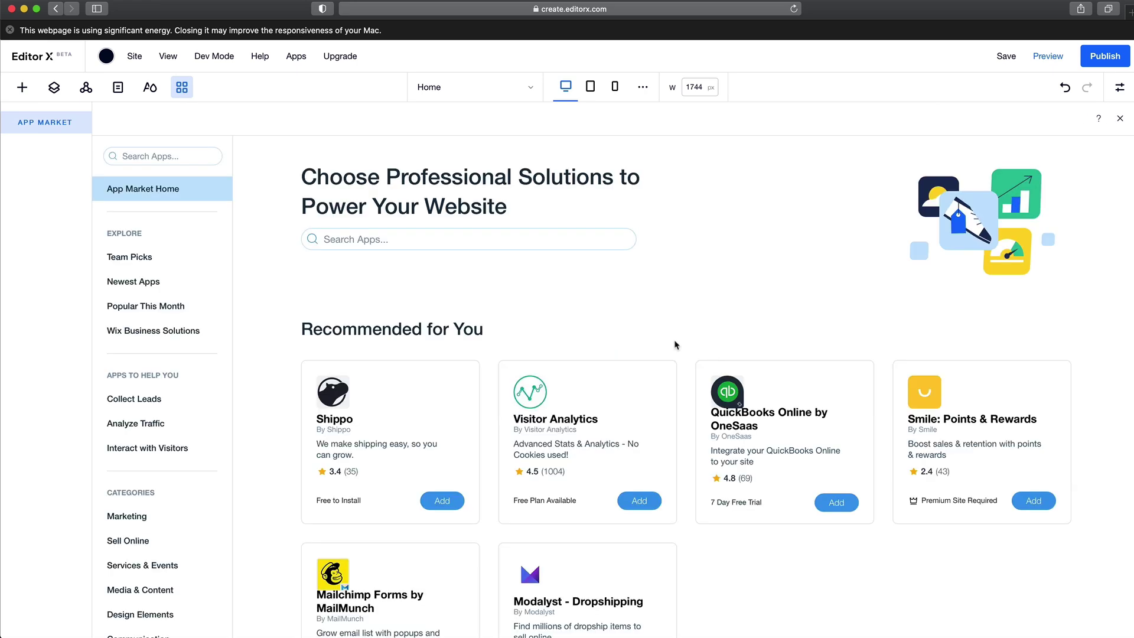
{"action": "scroll", "coordinate": [680, 366], "scroll_direction": "down", "scroll_amount": 5}
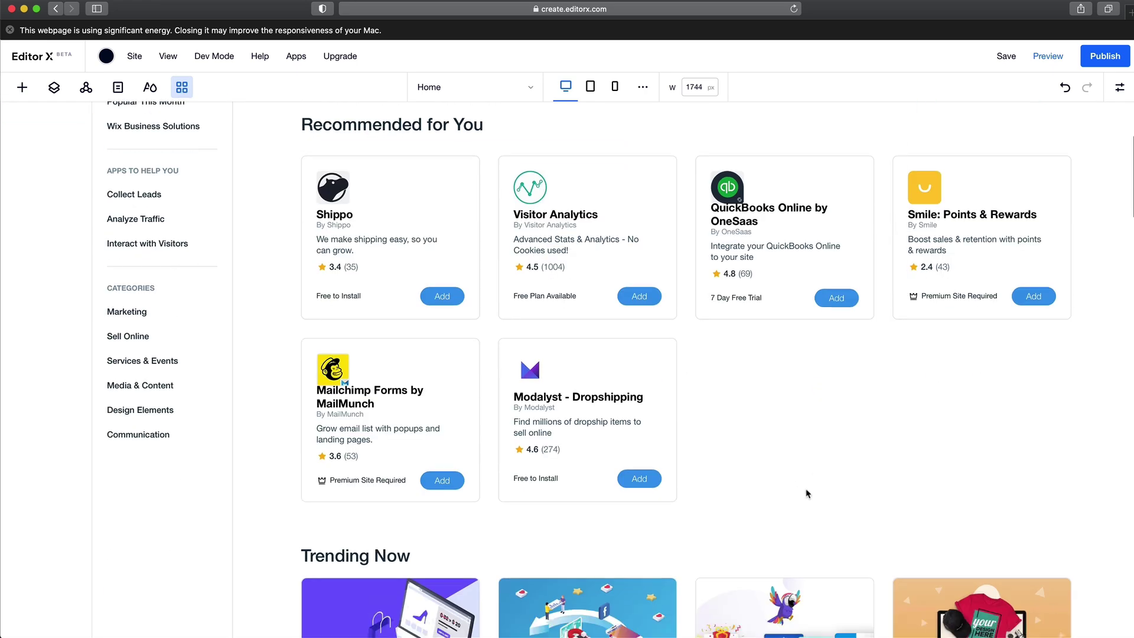
{"action": "scroll", "coordinate": [792, 479], "scroll_direction": "down", "scroll_amount": 4}
{"action": "scroll", "coordinate": [716, 372], "scroll_direction": "up", "scroll_amount": 9}
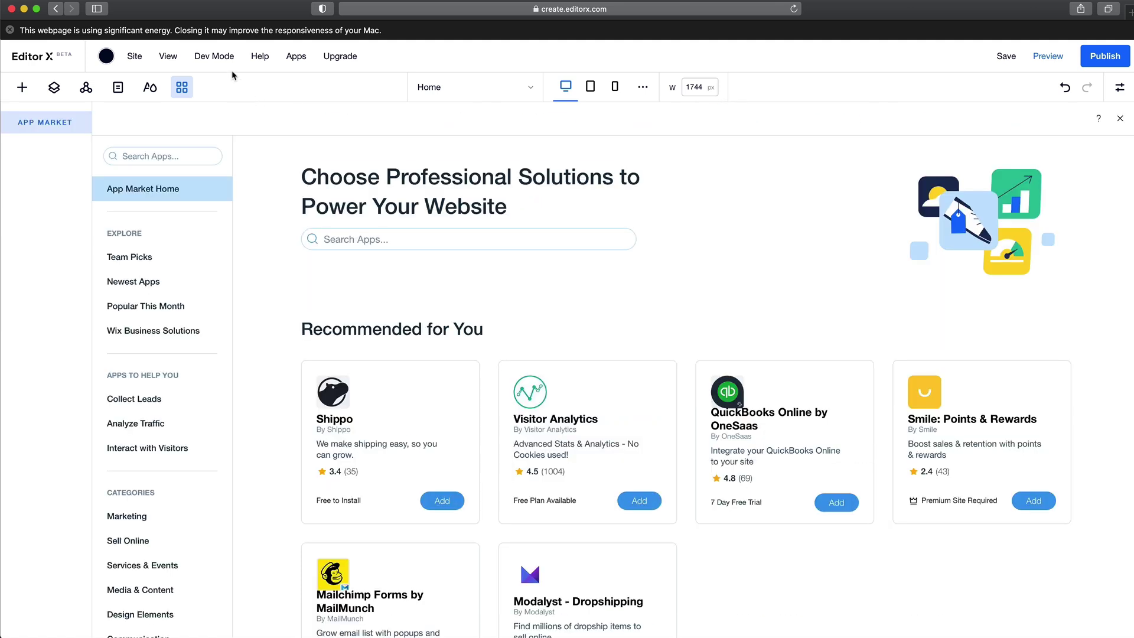
Step: View the Corvid Dev Mode information, and start a preview of the site
{"action": "mouse_move", "coordinate": [211, 53]}
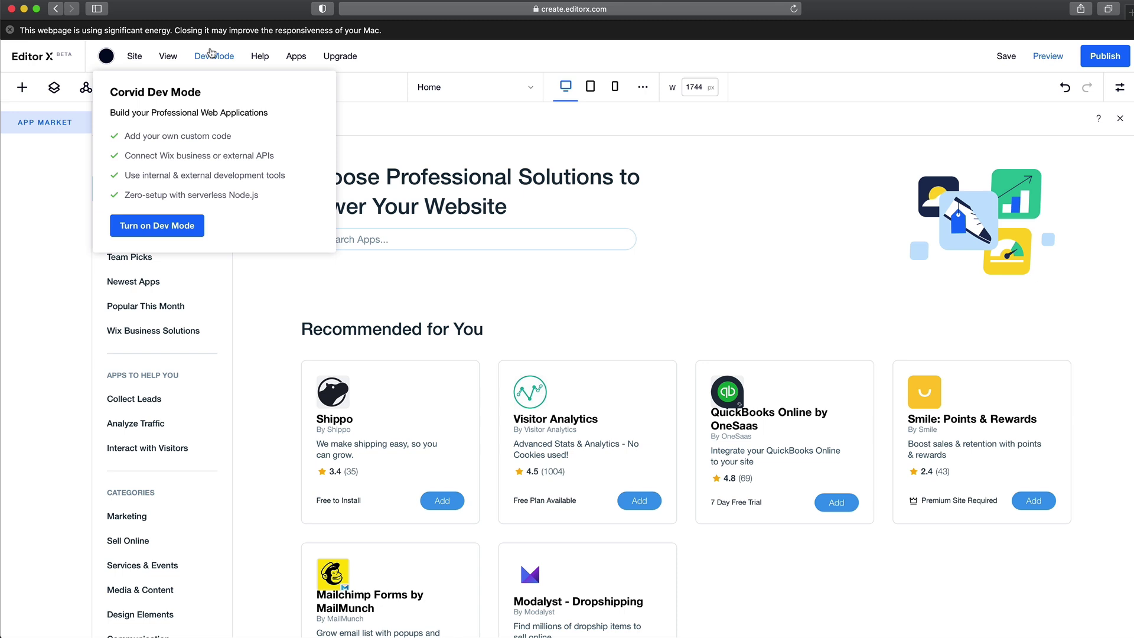
{"action": "left_click", "coordinate": [155, 223]}
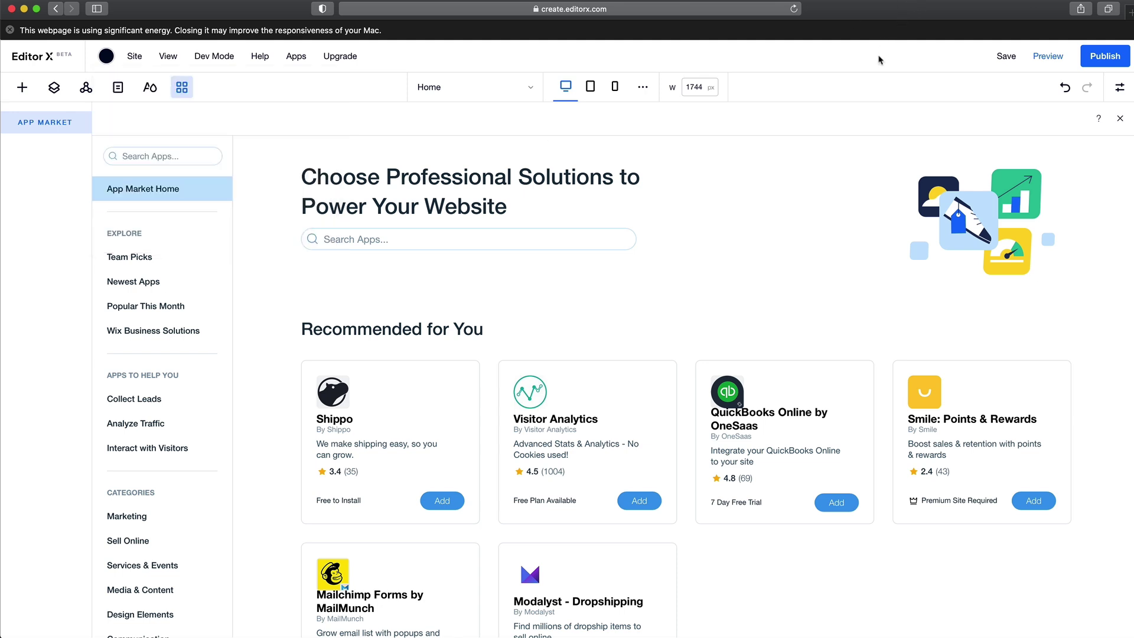
{"action": "left_click", "coordinate": [1041, 57]}
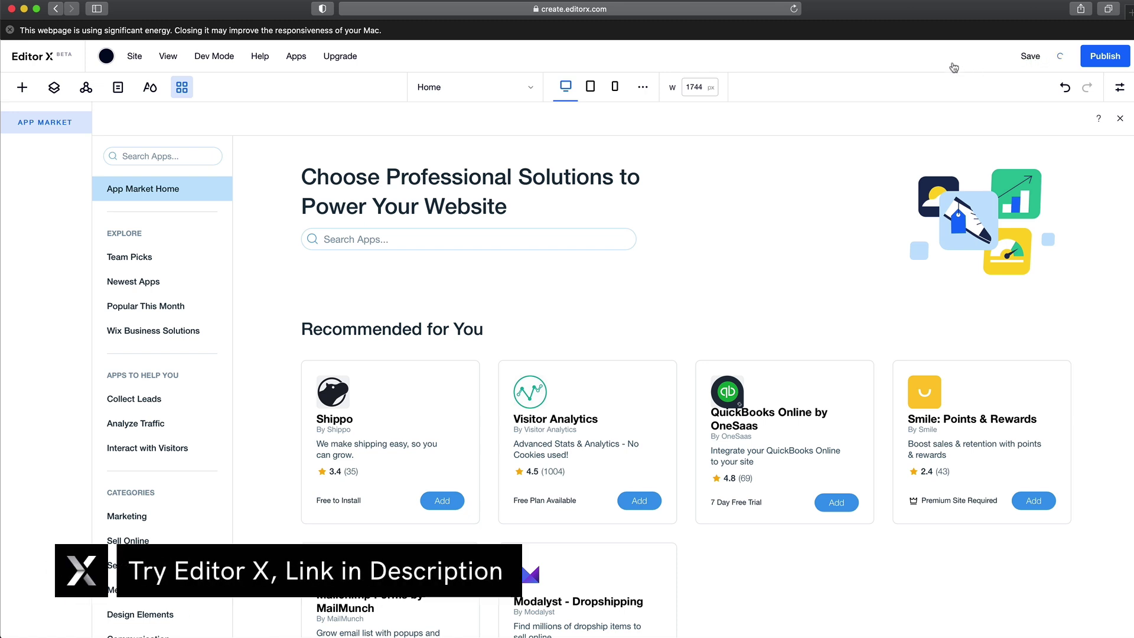